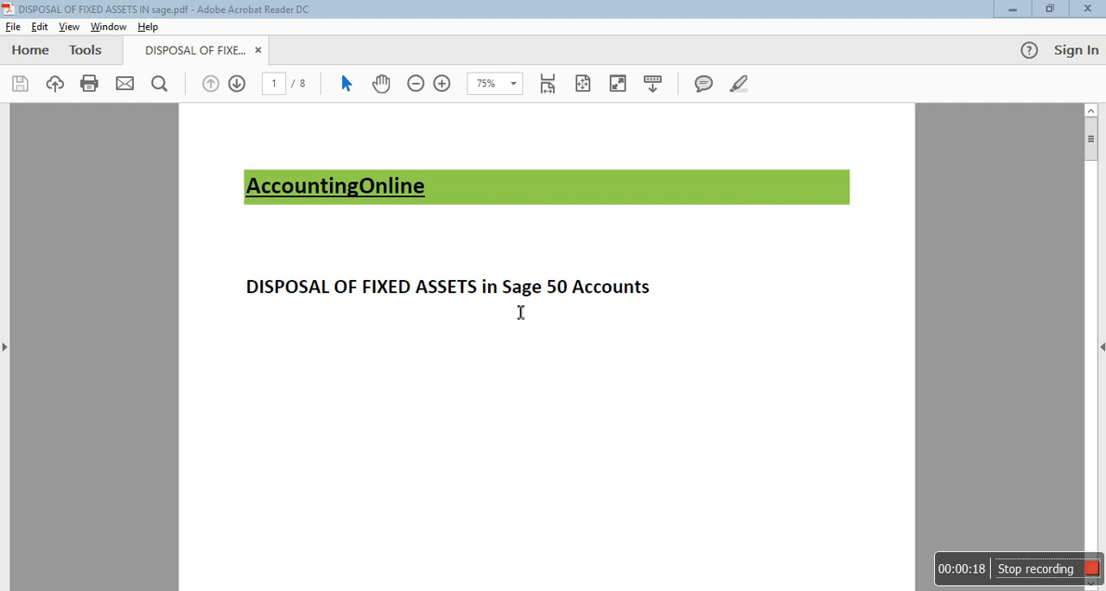
Step: View the disposal exercise on page 2 of the PDF, and open a batch supplier invoice for AK ASSOCIATES in Sage 50
{"action": "left_click_drag", "start_coordinate": [1090, 138], "coordinate": [1090, 226]}
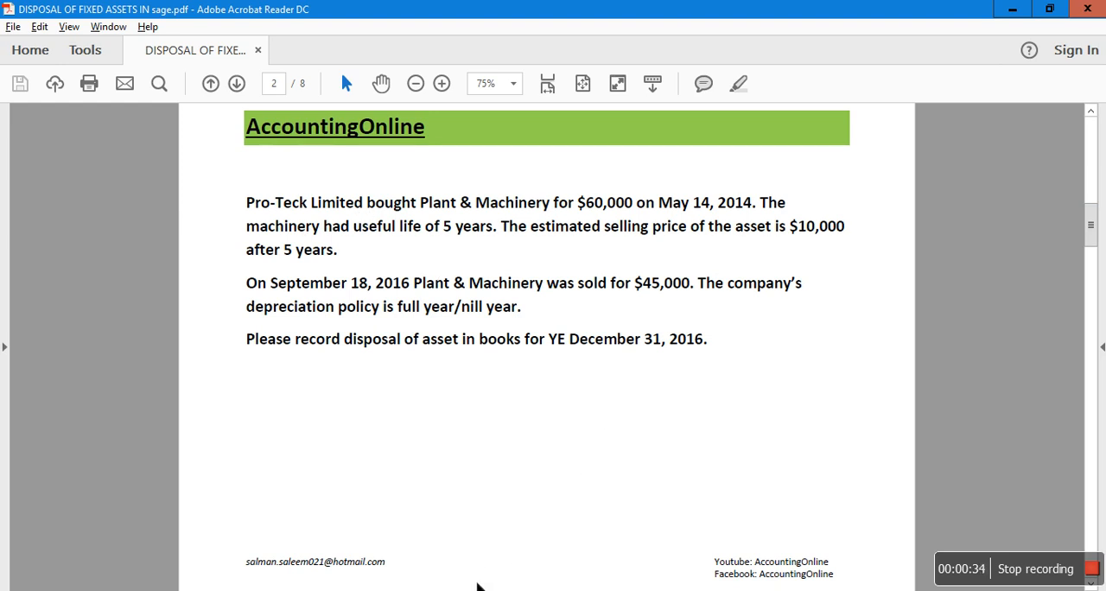
{"action": "left_click", "coordinate": [458, 590]}
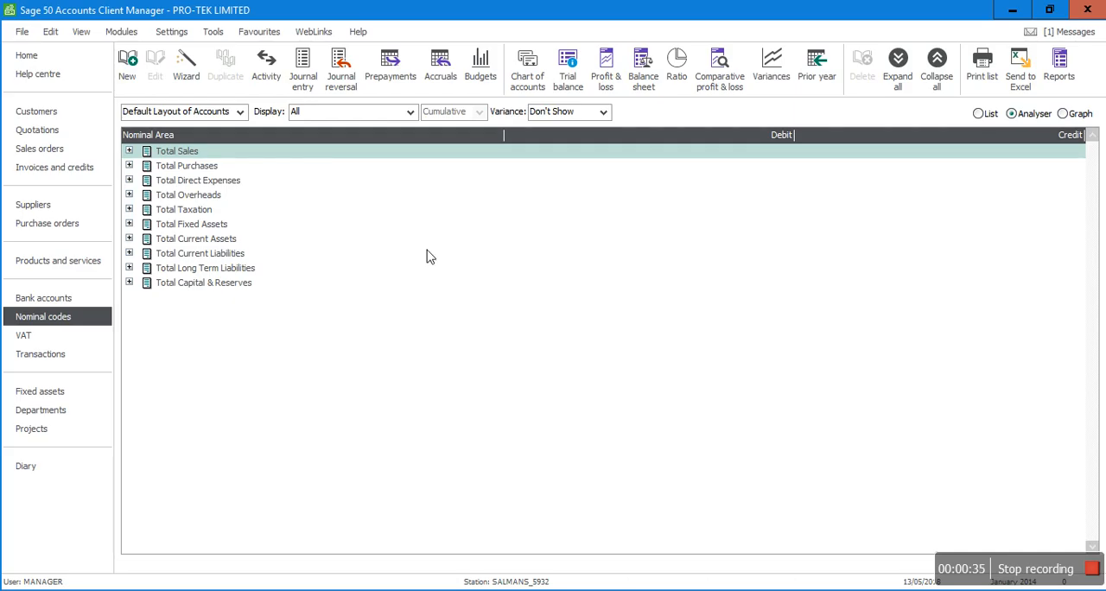
{"action": "left_click", "coordinate": [45, 211]}
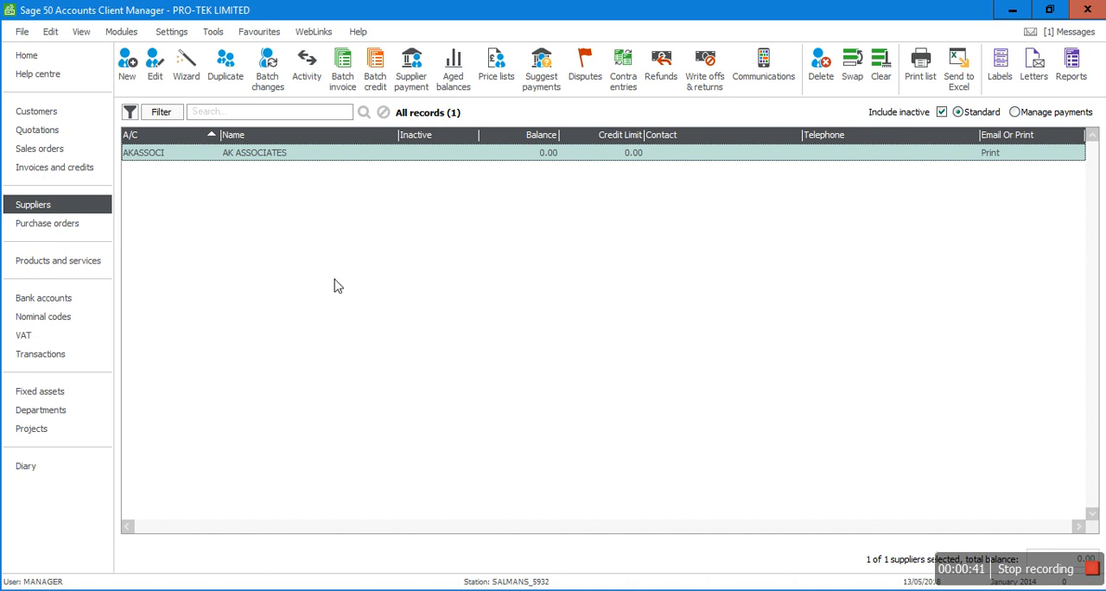
{"action": "left_click", "coordinate": [343, 90]}
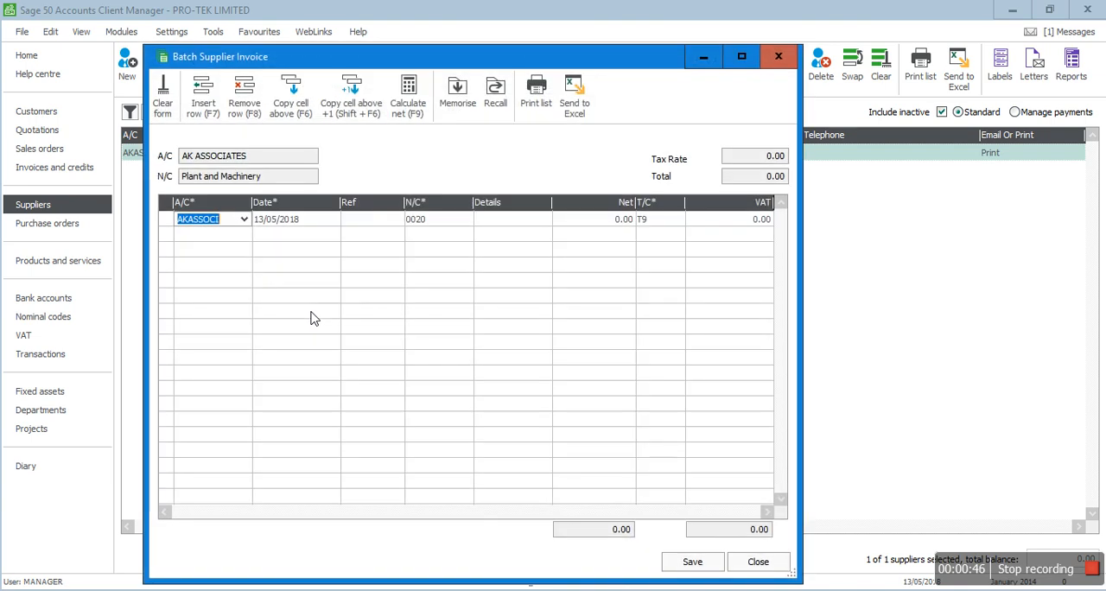
Step: Date the AKASSOCI invoice line 14/05/2014 and give it the reference 856
{"action": "type", "text": "14/05/2"}
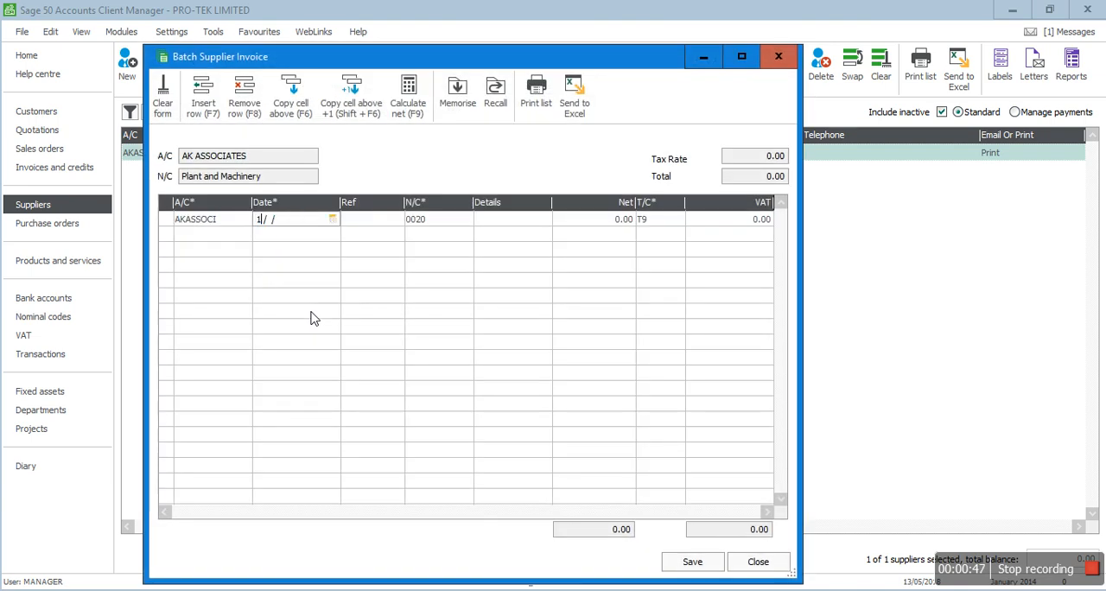
{"action": "type", "text": "014"}
{"action": "key", "text": "Tab"}
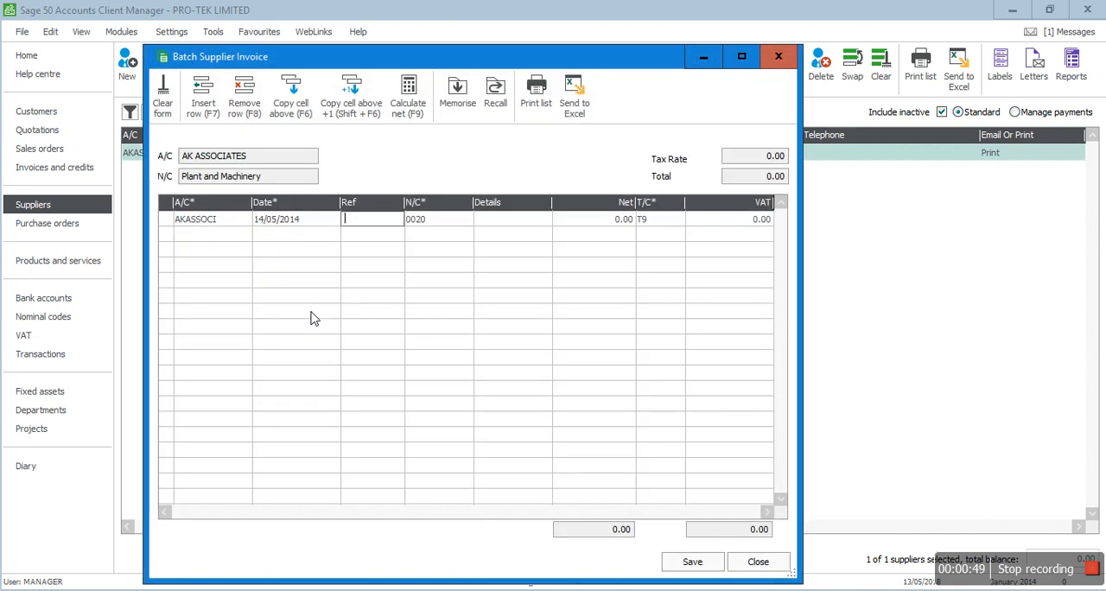
{"action": "type", "text": "856"}
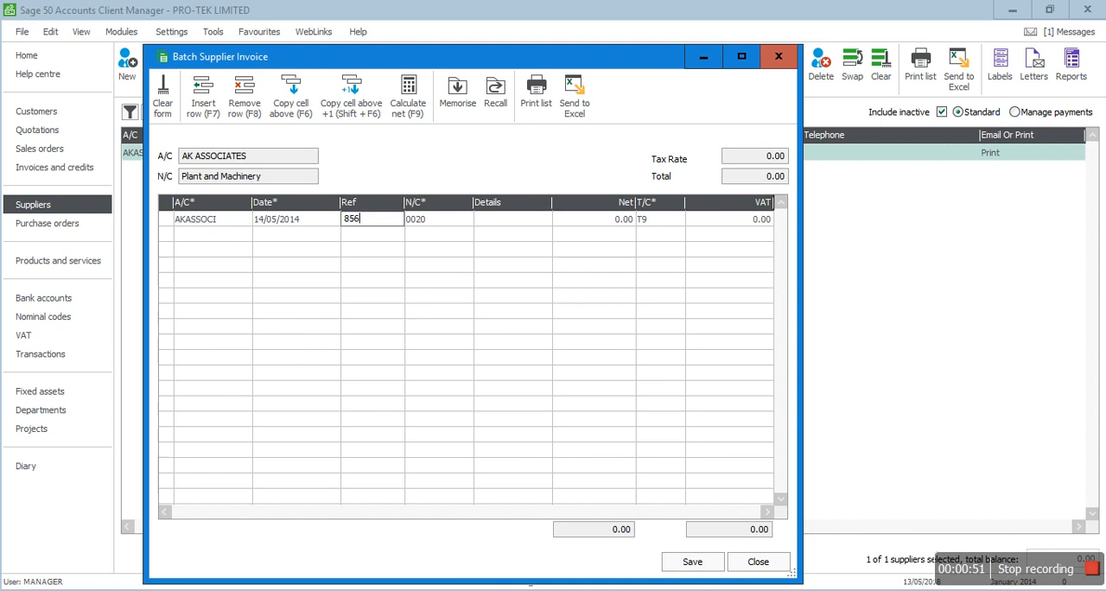
{"action": "key", "text": "Tab"}
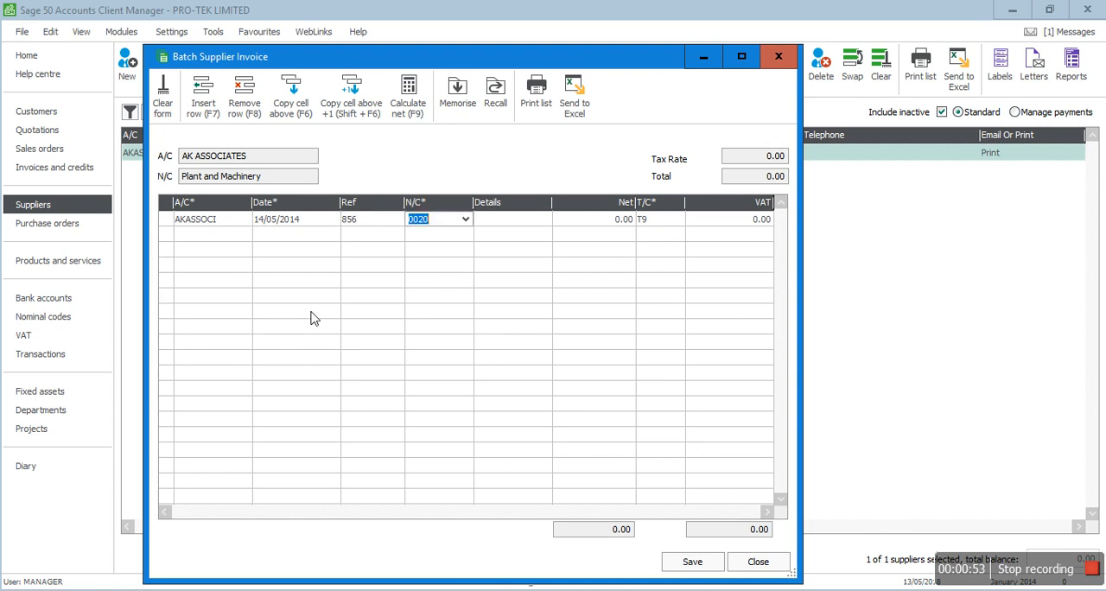
Step: Assign nominal code 0020 Plant and Machinery to the invoice line and enter the details P&M PURCHASED
{"action": "type", "text": "22"}
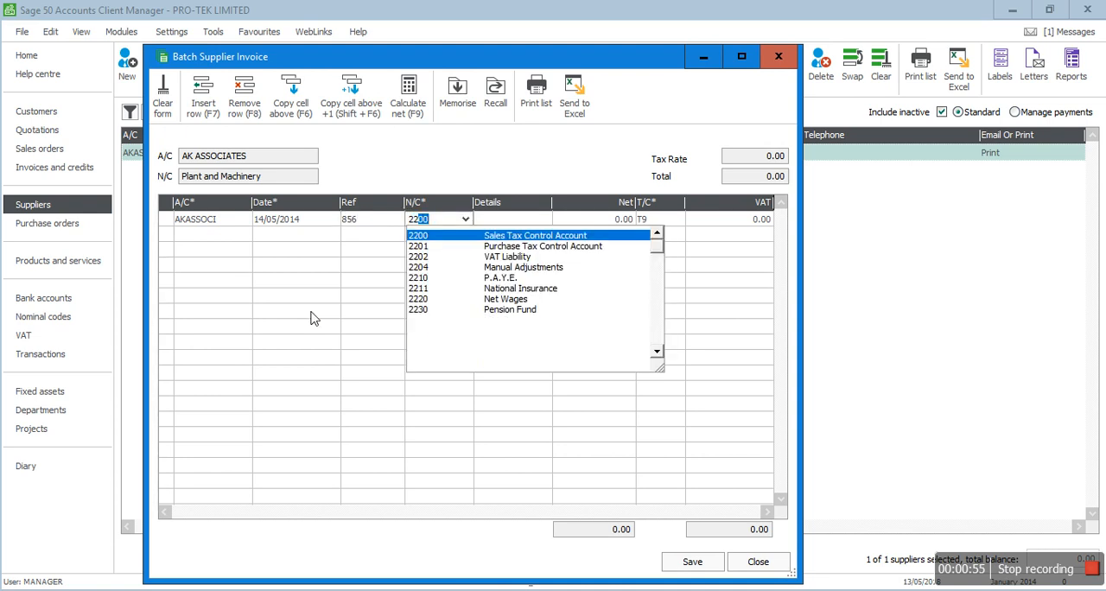
{"action": "key", "text": "BackSpace"}
{"action": "key", "text": "BackSpace"}
{"action": "key", "text": "BackSpace"}
{"action": "type", "text": "0020"}
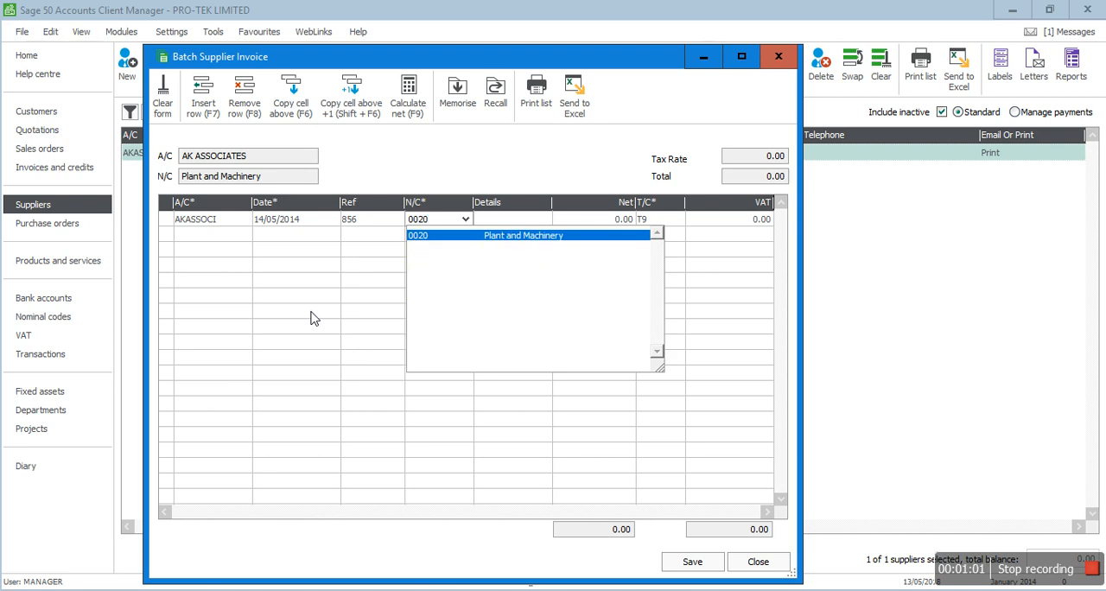
{"action": "key", "text": "Tab"}
{"action": "type", "text": "P"}
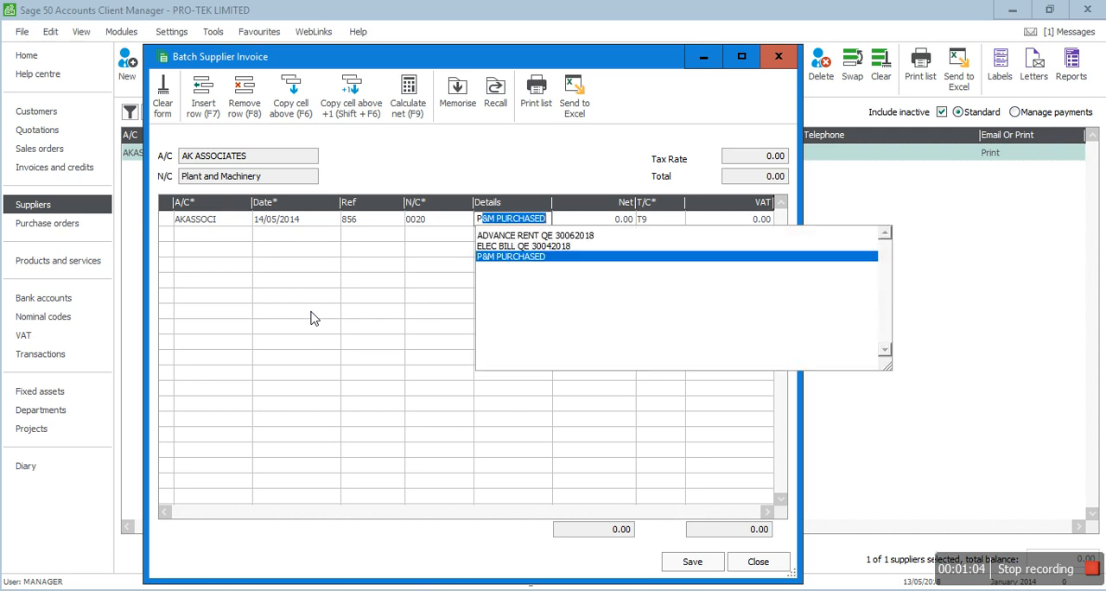
{"action": "key", "text": "Tab"}
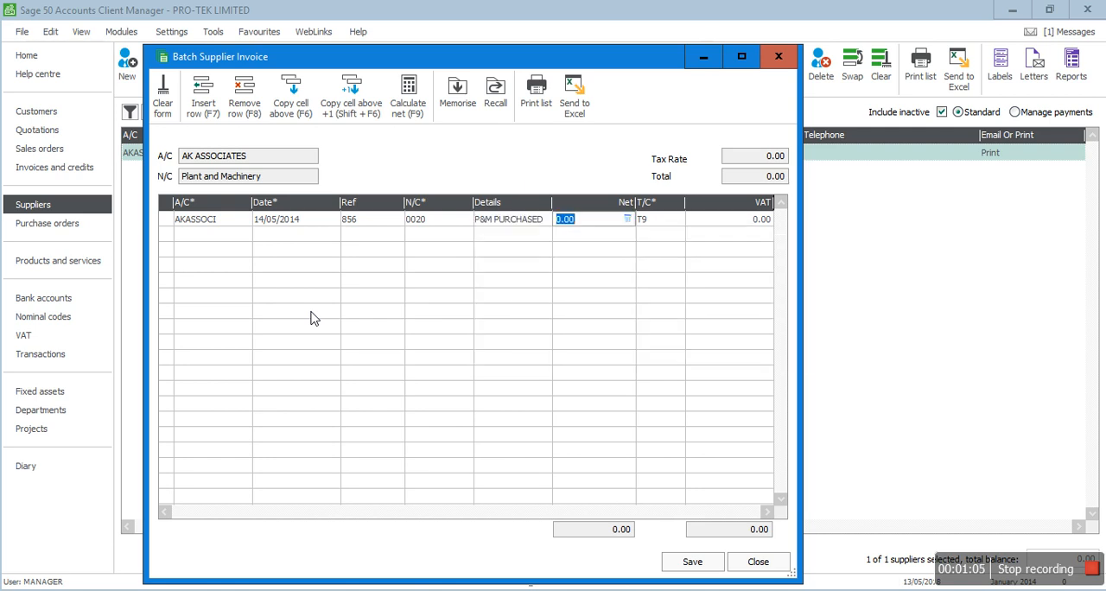
Step: Enter a net amount of 60000 with tax code T9, and save and close the batch supplier invoice
{"action": "type", "text": "60000"}
{"action": "key", "text": "Tab"}
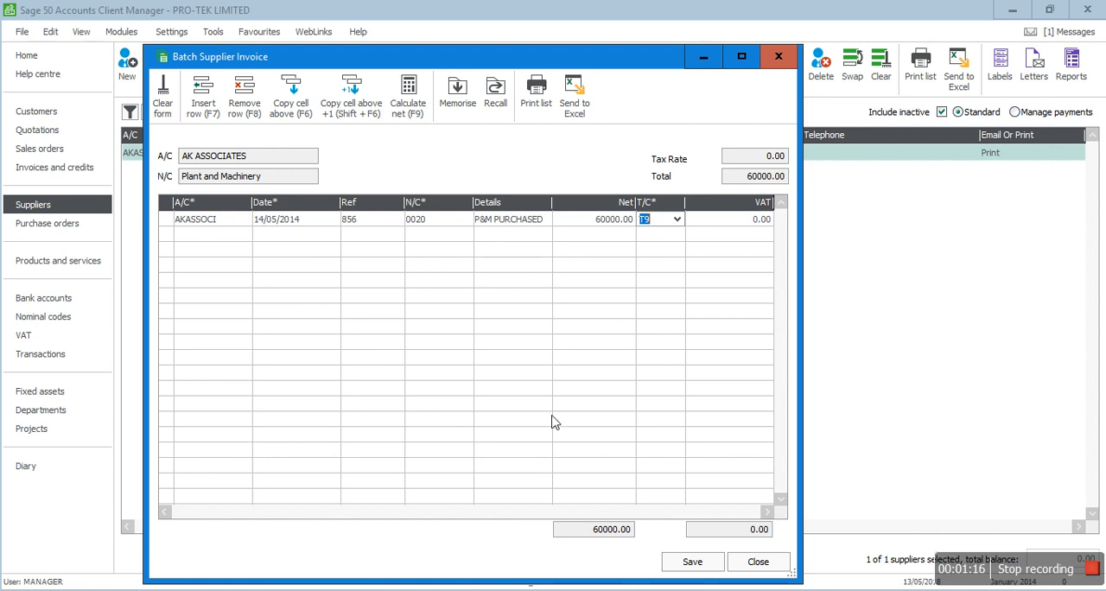
{"action": "left_click", "coordinate": [692, 562]}
{"action": "left_click", "coordinate": [759, 562]}
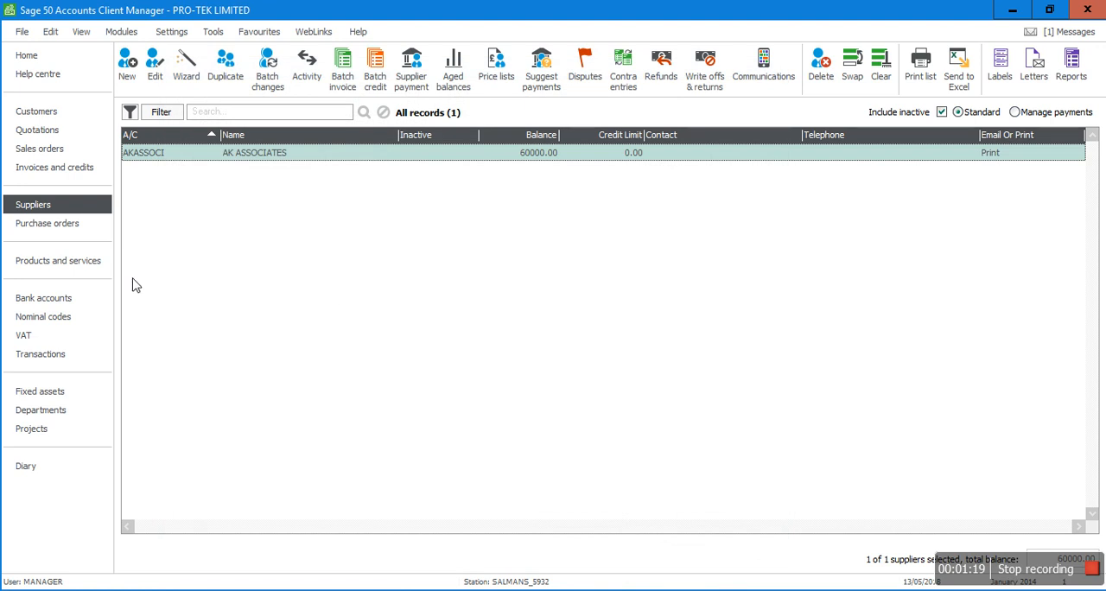
Step: Open the nominal codes and examine the Plant and Machinery accounts under Total Fixed Assets
{"action": "left_click", "coordinate": [52, 320]}
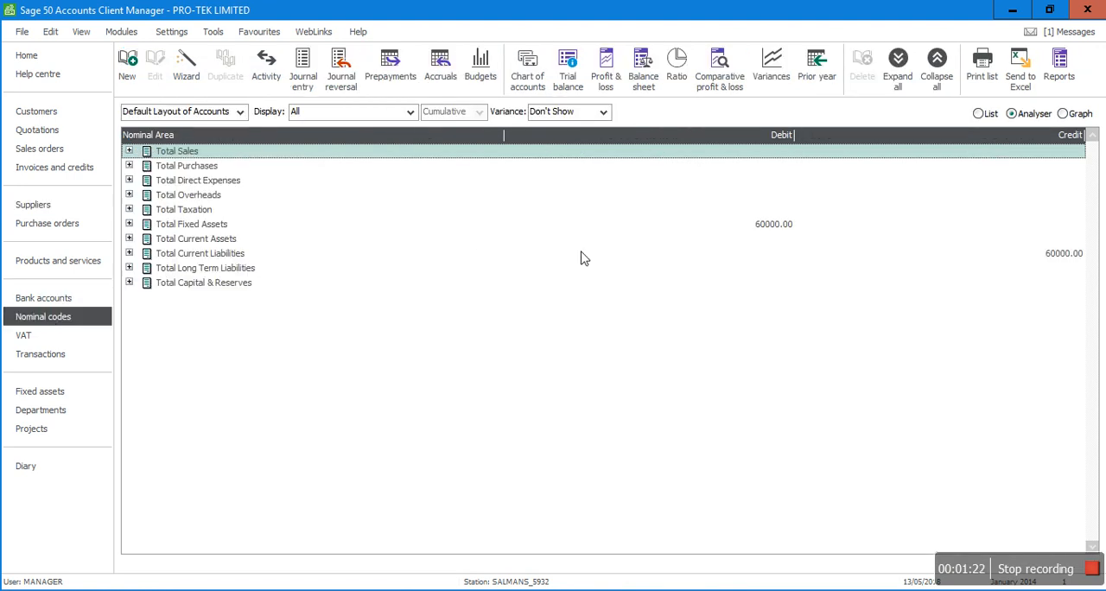
{"action": "left_click", "coordinate": [765, 227]}
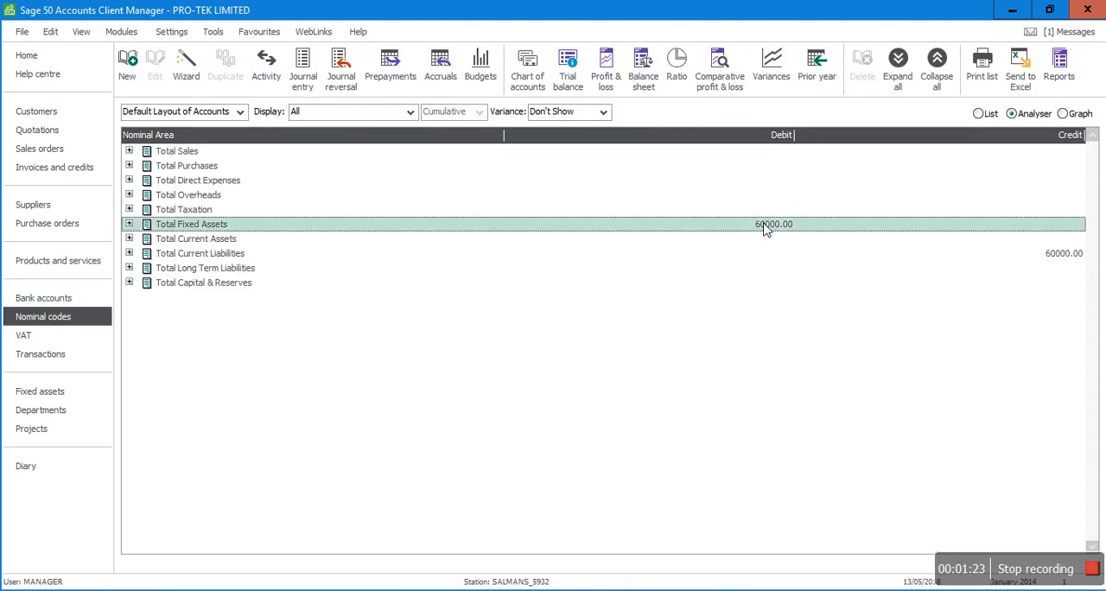
{"action": "left_click", "coordinate": [129, 224]}
{"action": "left_click", "coordinate": [145, 254]}
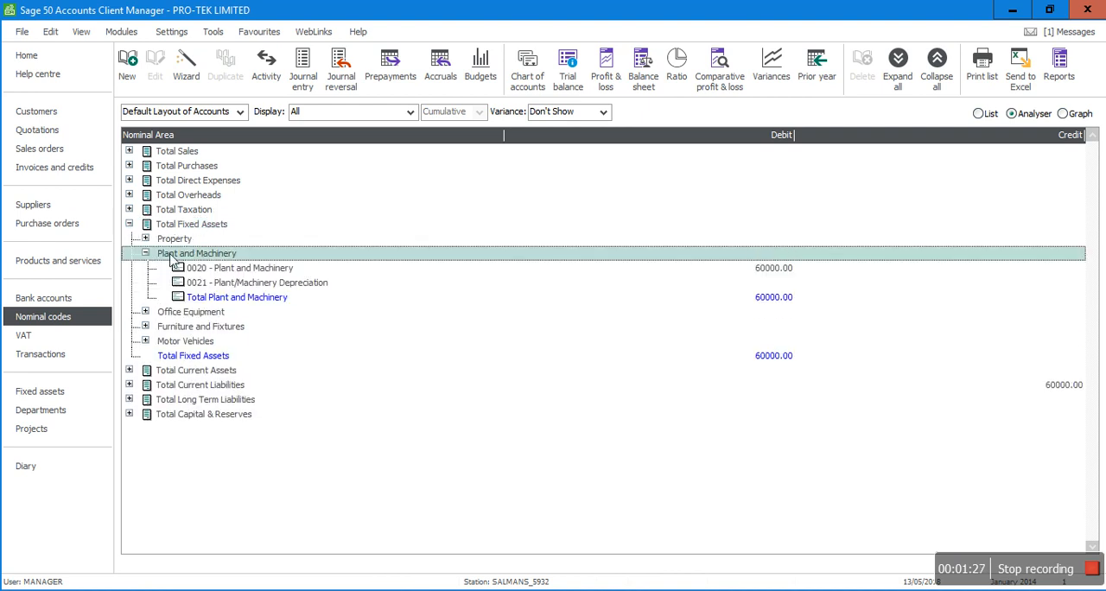
{"action": "left_click", "coordinate": [242, 270]}
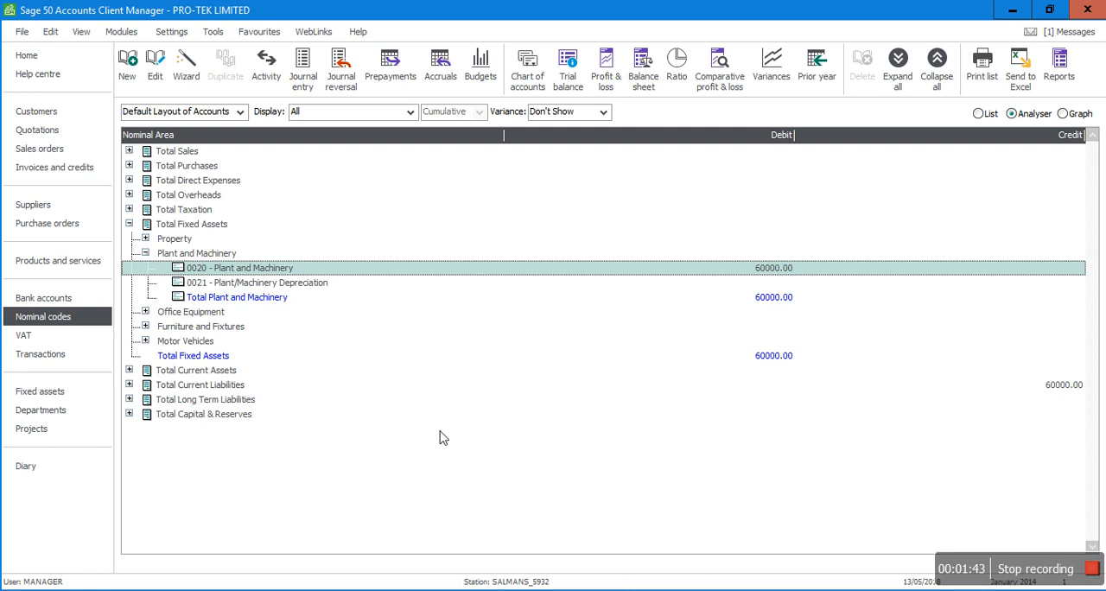
{"action": "left_click", "coordinate": [128, 225]}
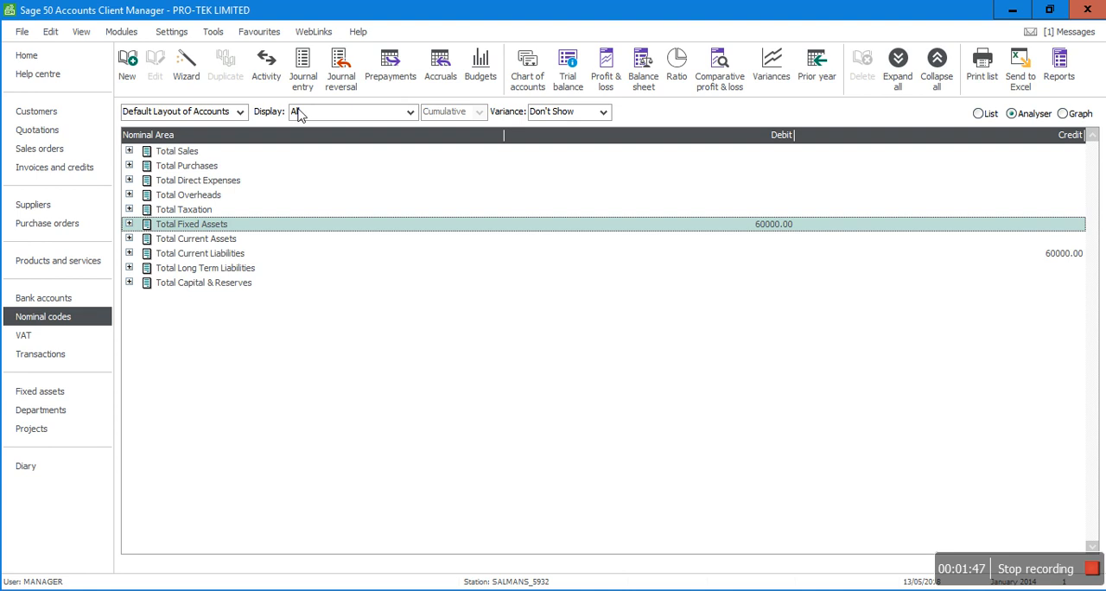
Step: Start a journal entry with the reference P&M DEP YE 2014 and the posting date 31/12/2014
{"action": "left_click", "coordinate": [304, 69]}
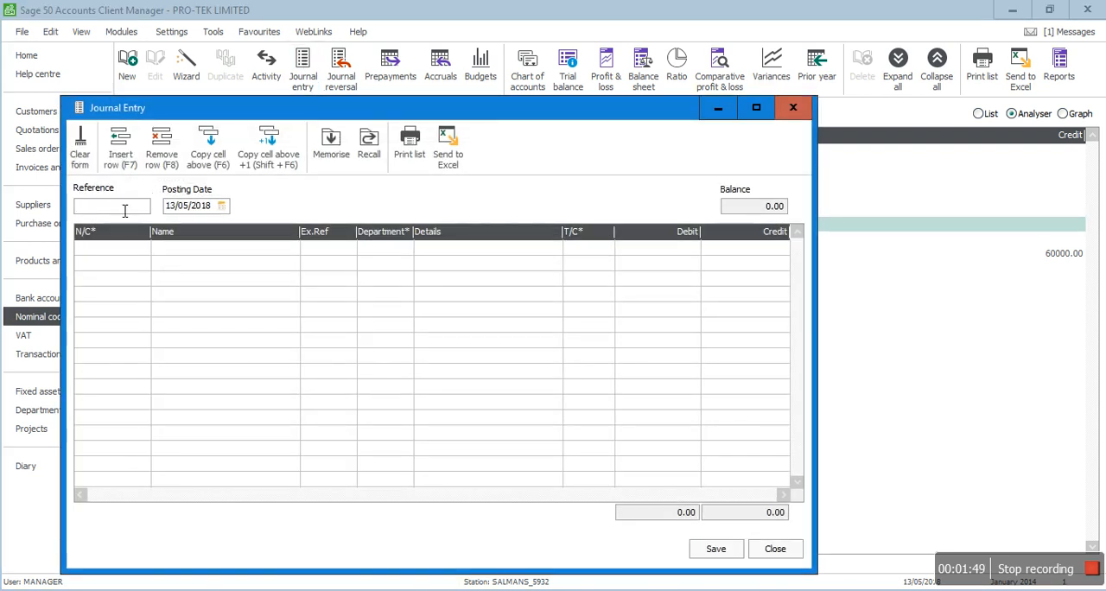
{"action": "type", "text": "P&M DEP YE 2014"}
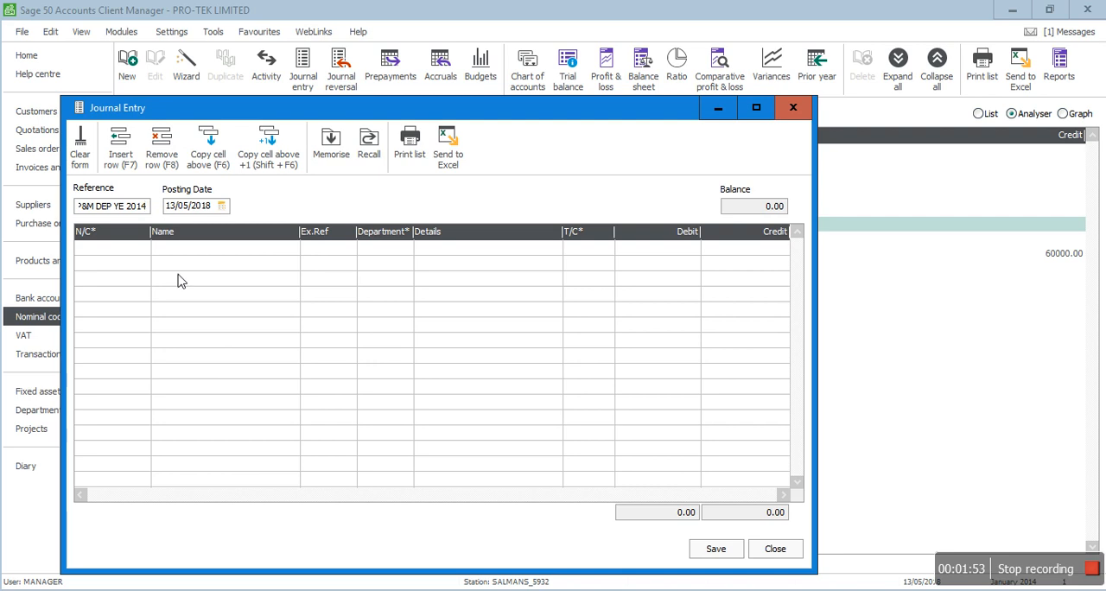
{"action": "key", "text": "Tab"}
{"action": "type", "text": "31/12/20"}
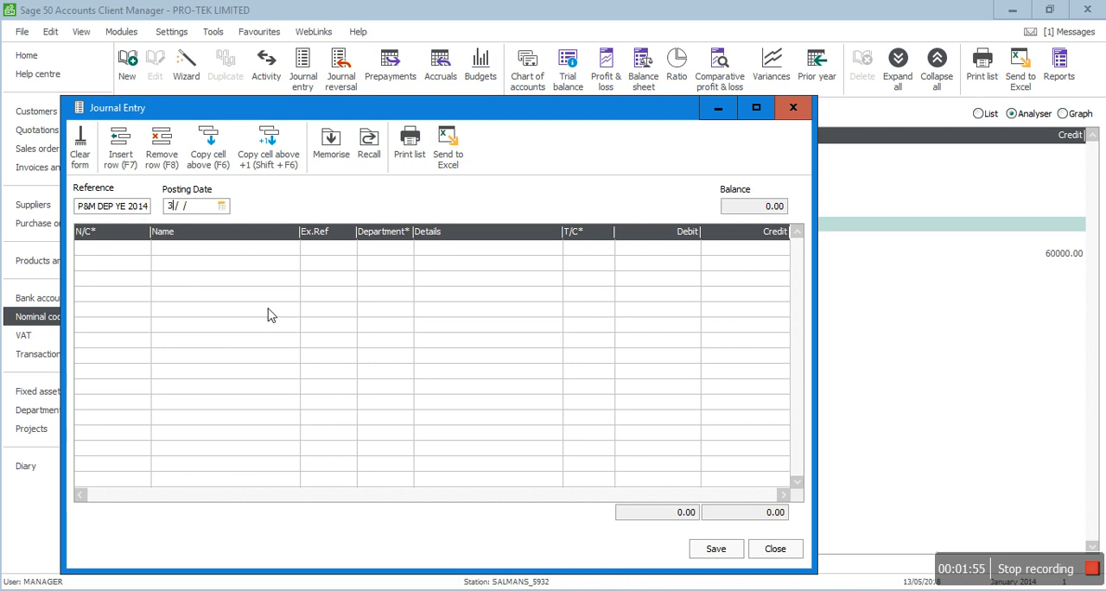
{"action": "type", "text": "14"}
{"action": "key", "text": "Tab"}
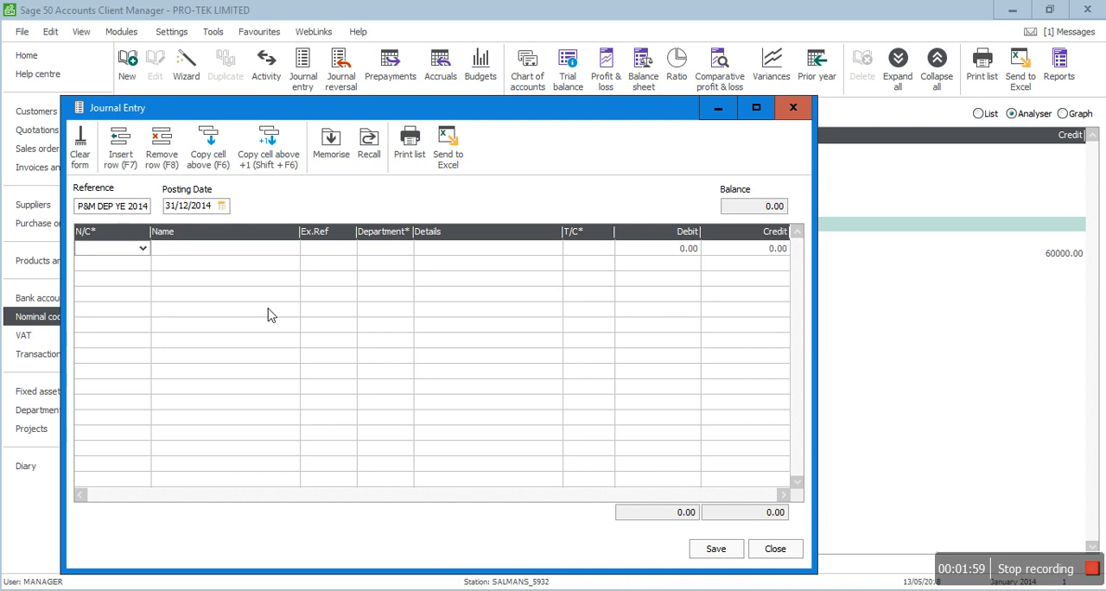
Step: Add a journal line for nominal code 8001 Plant/Machinery Depreciation with details P&M DEP YE 2014 and a debit of 10000
{"action": "type", "text": "8001"}
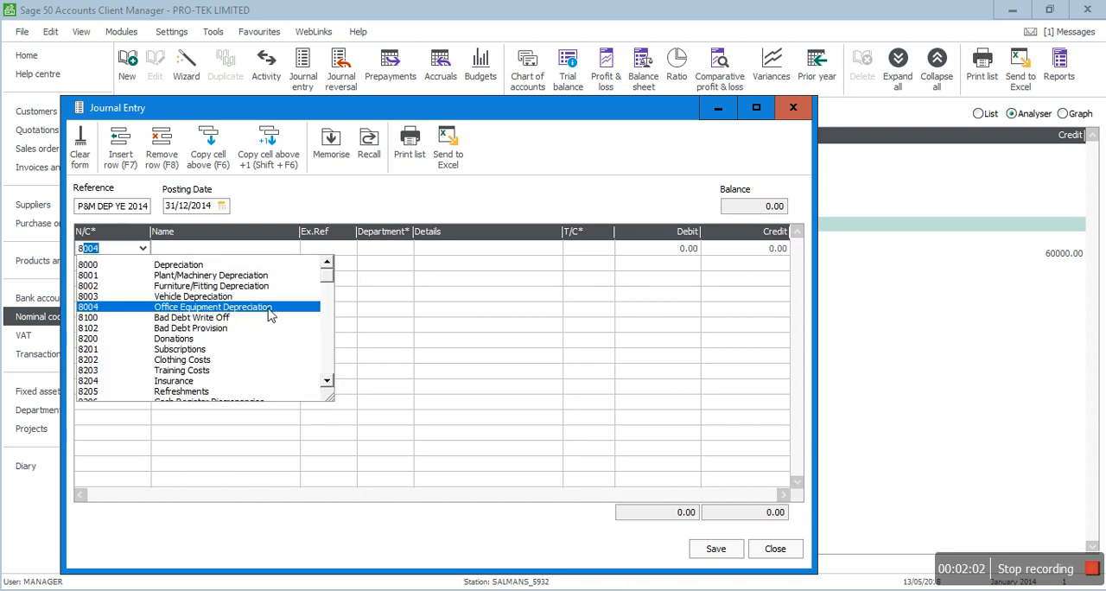
{"action": "left_click", "coordinate": [217, 277]}
{"action": "key", "text": "Tab"}
{"action": "key", "text": "Tab"}
{"action": "type", "text": "P&M DEP YE 2014"}
{"action": "key", "text": "Tab"}
{"action": "key", "text": "Tab"}
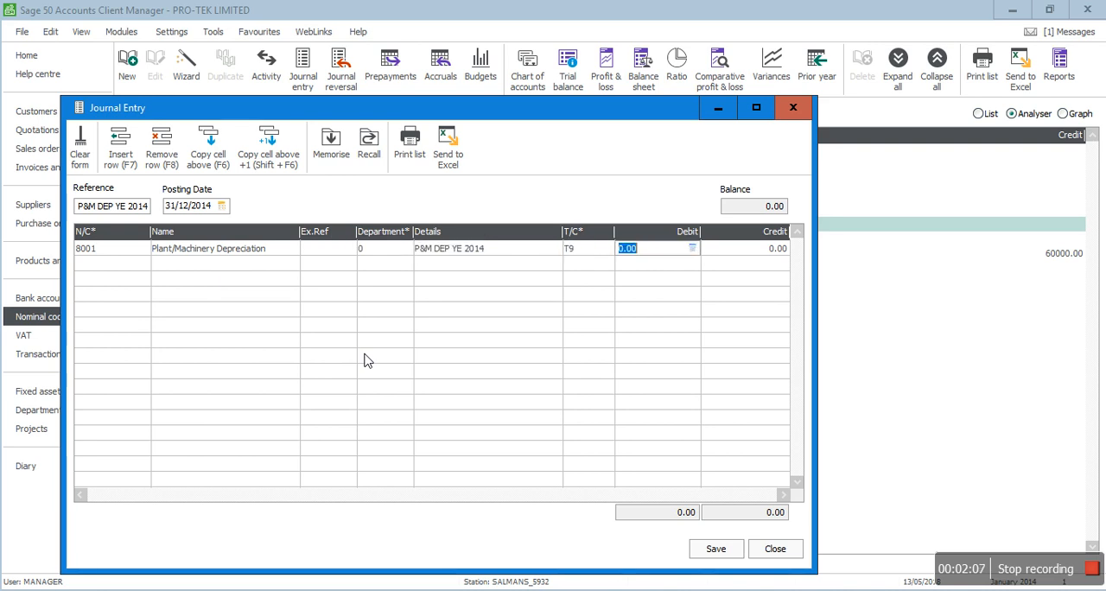
{"action": "type", "text": "10000"}
{"action": "key", "text": "Tab"}
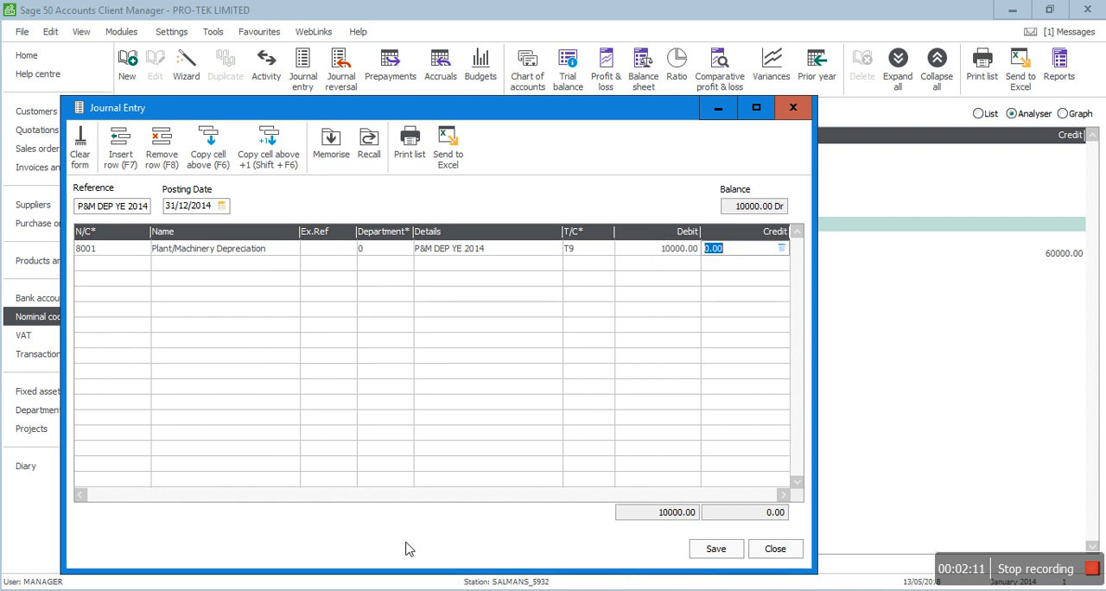
Step: Check the yearly depreciation calculation on page 3 of the solution PDF and return to the Sage 50 journal
{"action": "key", "text": "alt+Tab"}
{"action": "scroll", "coordinate": [463, 430], "scroll_direction": "down", "scroll_amount": 5}
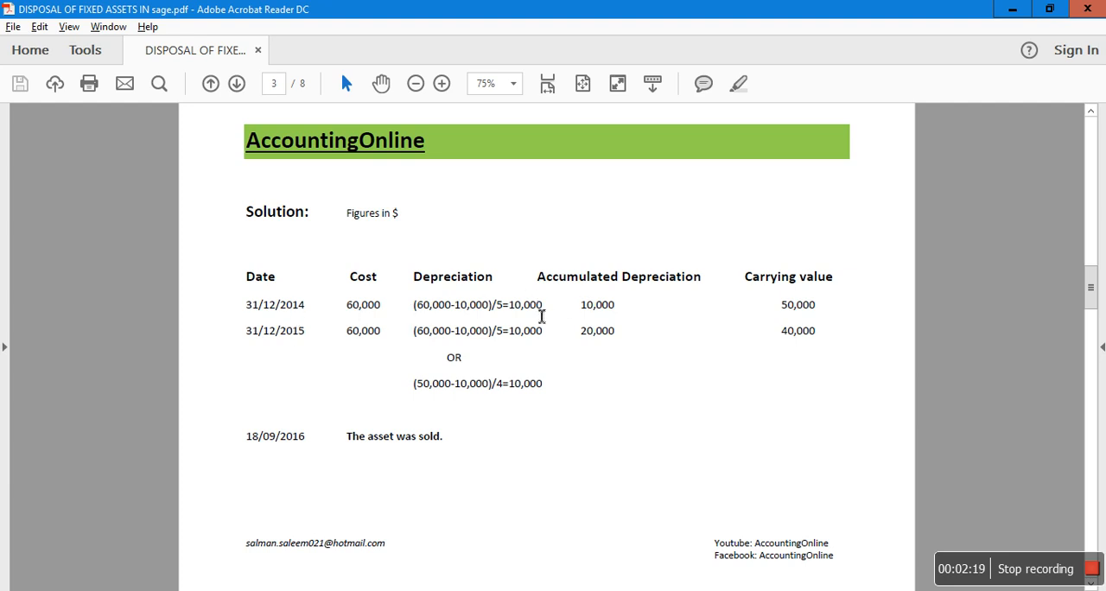
{"action": "key", "text": "alt+Tab"}
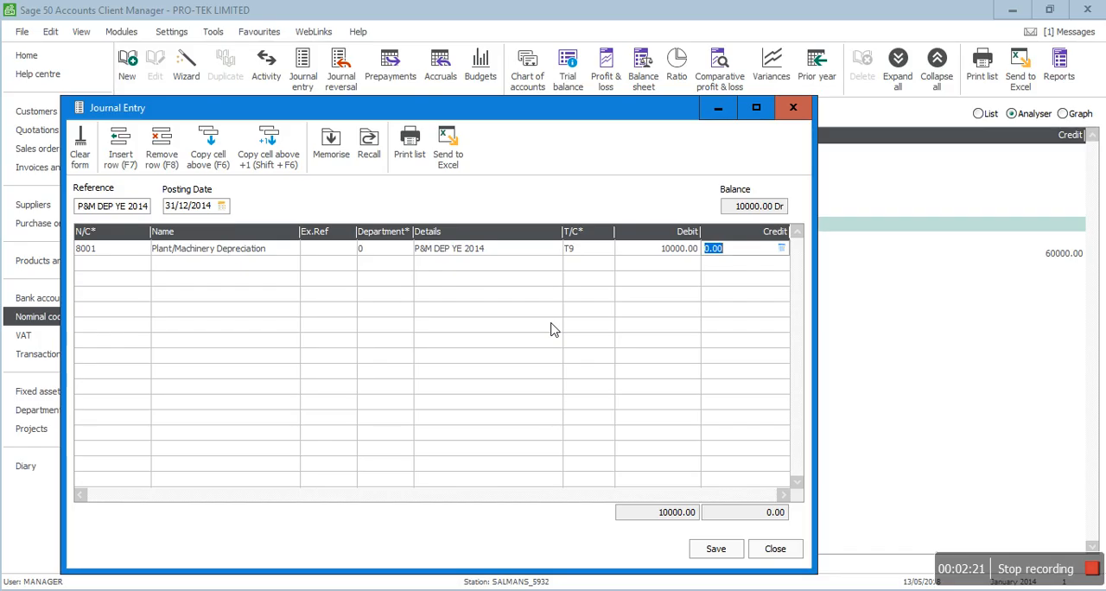
Step: Add a second journal line for nominal code 0021 Plant/Machinery Depreciation with the same details and a credit of 10000
{"action": "key", "text": "Tab"}
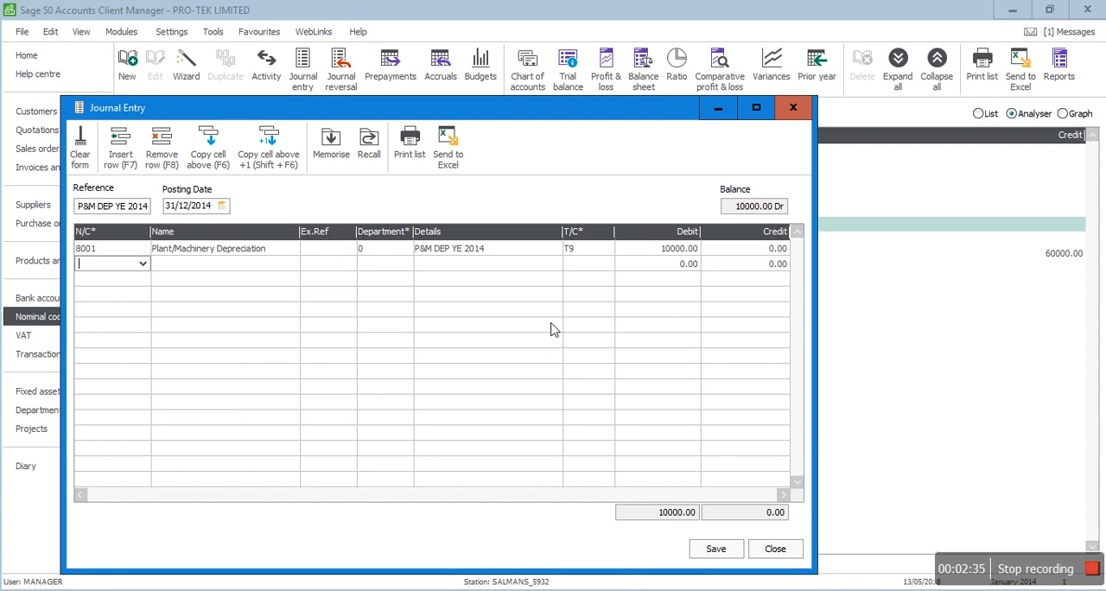
{"action": "type", "text": "0021"}
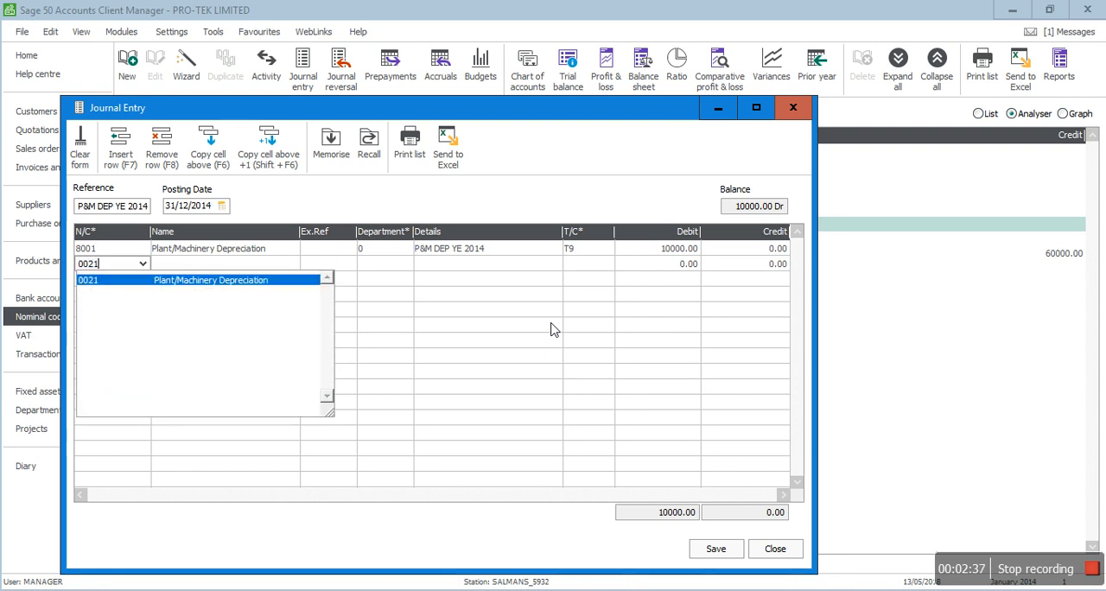
{"action": "key", "text": "Tab"}
{"action": "key", "text": "Tab"}
{"action": "key", "text": "Tab"}
{"action": "key", "text": "F6"}
{"action": "key", "text": "Tab"}
{"action": "key", "text": "Tab"}
{"action": "key", "text": "Tab"}
{"action": "key", "text": "Tab"}
{"action": "key", "text": "shift+Tab"}
{"action": "type", "text": "1"}
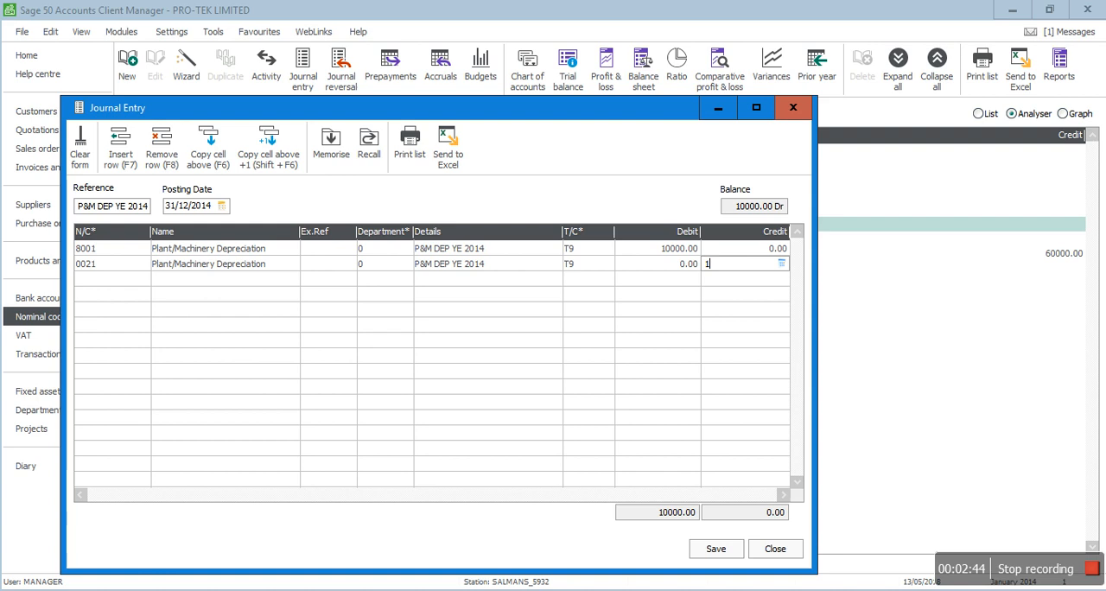
{"action": "type", "text": "0000"}
{"action": "key", "text": "Tab"}
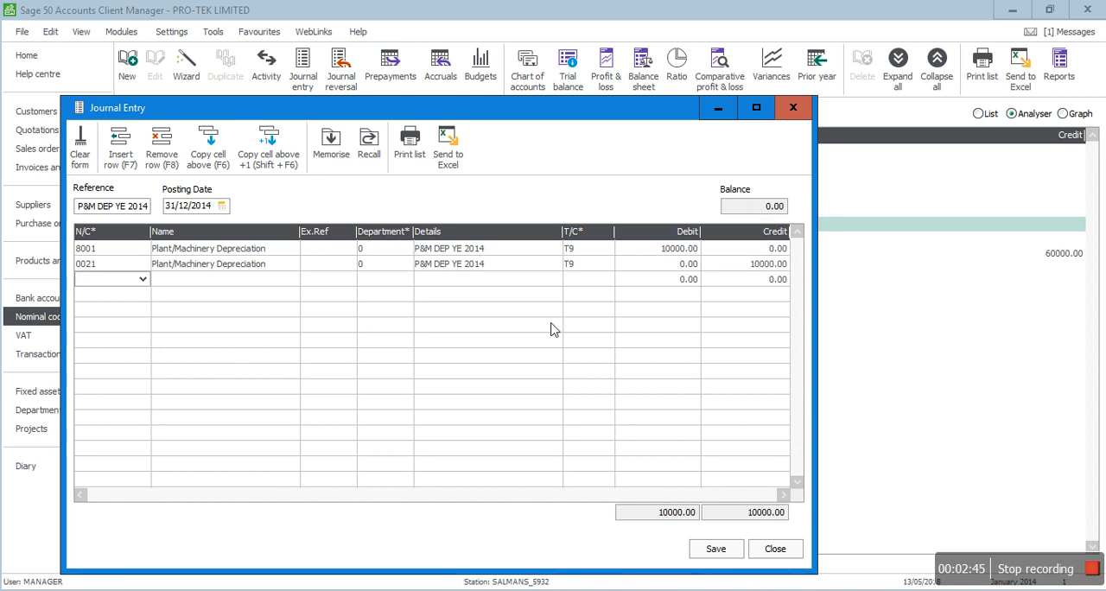
Step: Hide the Ex.Ref and Department columns in the journal entry grid
{"action": "right_click", "coordinate": [328, 241]}
{"action": "left_click", "coordinate": [352, 246]}
{"action": "right_click", "coordinate": [337, 240]}
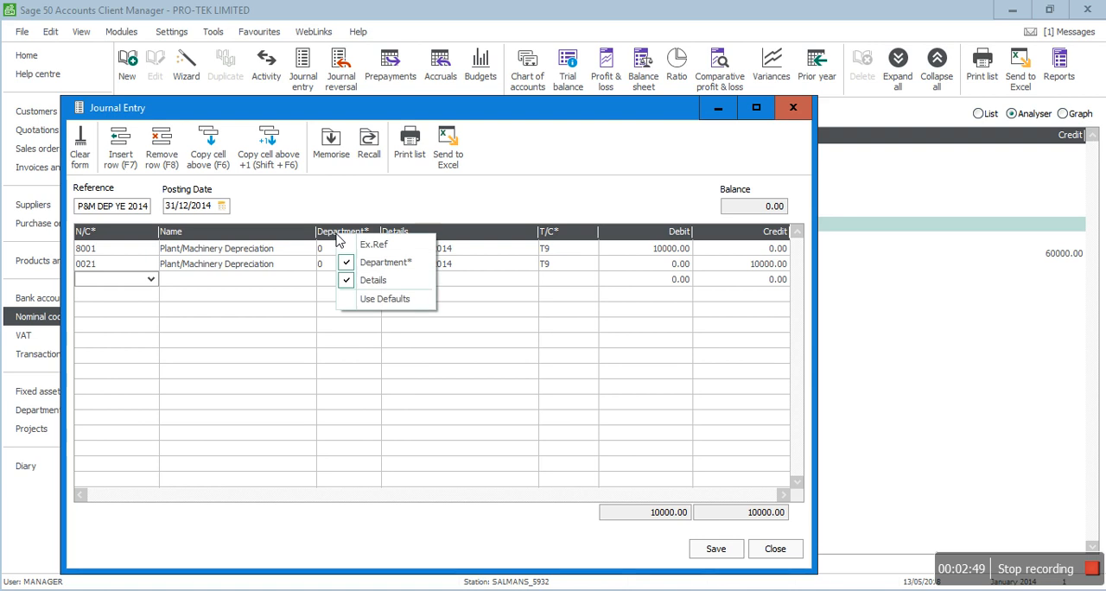
{"action": "left_click", "coordinate": [363, 262]}
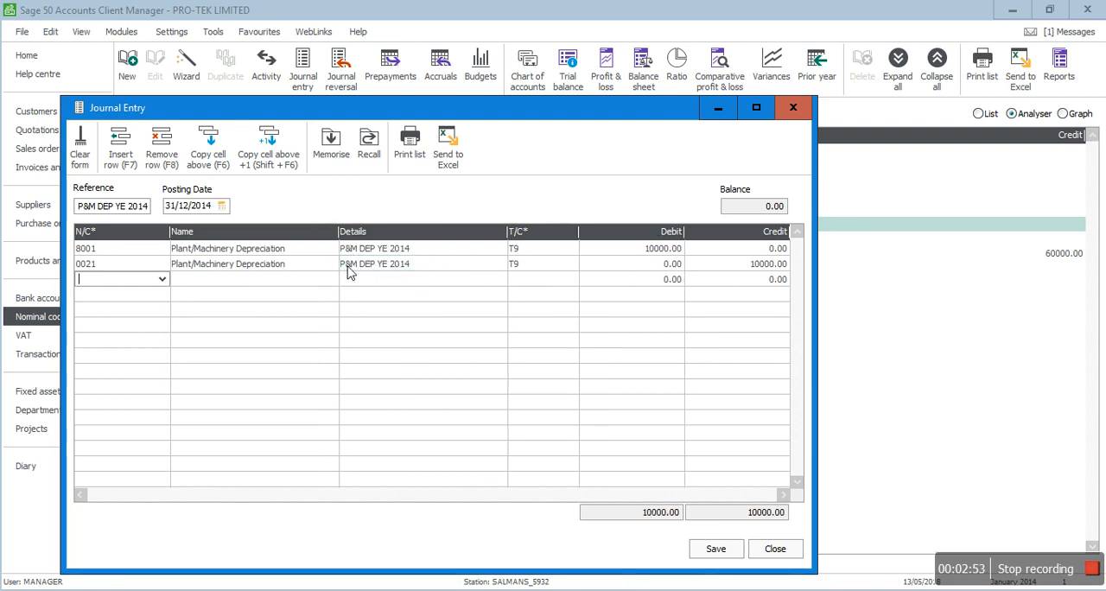
Step: Memorise the depreciation journal with filename DEP and description DEP JOURNAL, and save the journal and close the entry form
{"action": "left_click", "coordinate": [344, 146]}
{"action": "type", "text": "DEP"}
{"action": "left_click", "coordinate": [537, 325]}
{"action": "type", "text": "DEP JOURNAL"}
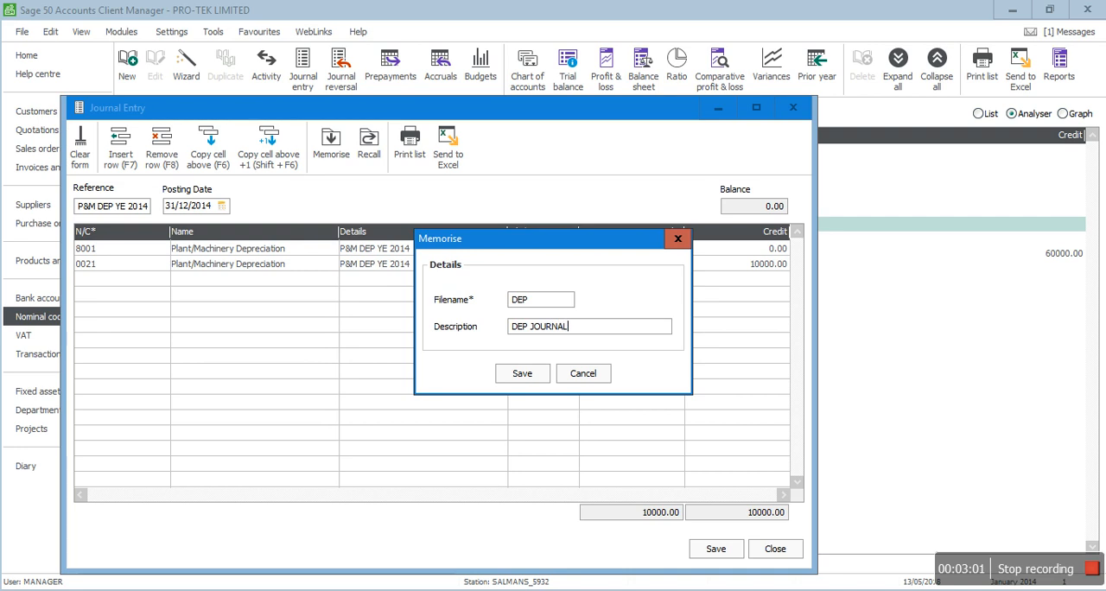
{"action": "left_click", "coordinate": [534, 374]}
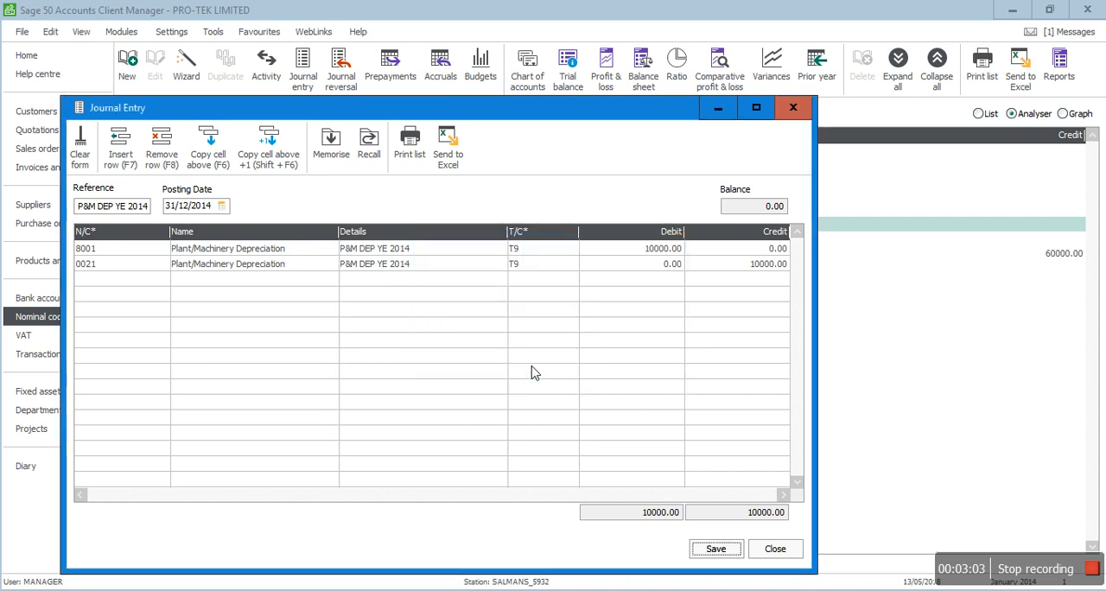
{"action": "left_click", "coordinate": [717, 550]}
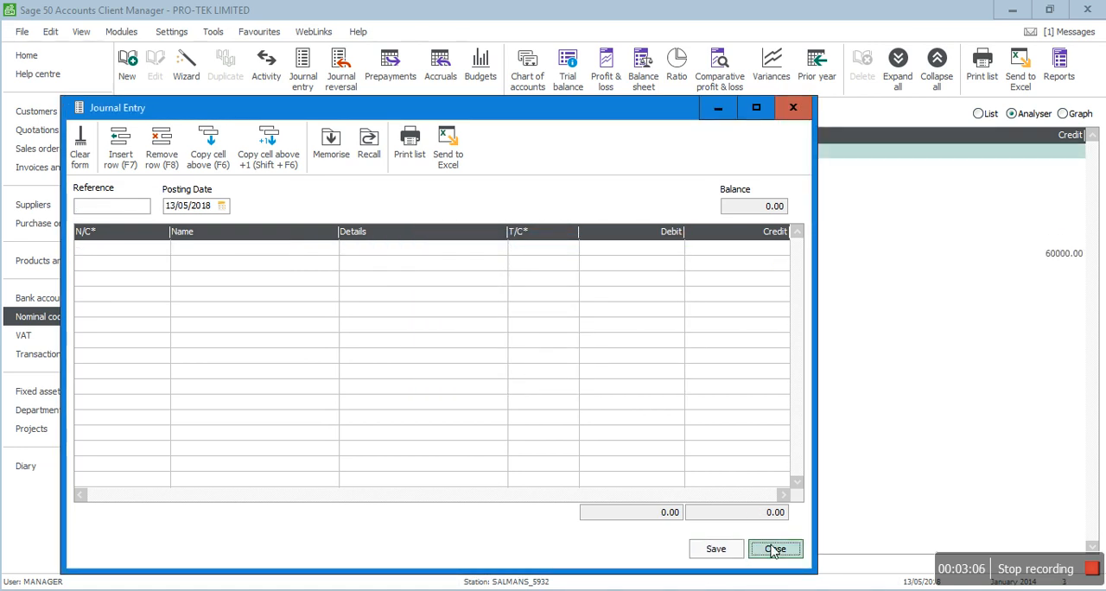
{"action": "left_click", "coordinate": [776, 550]}
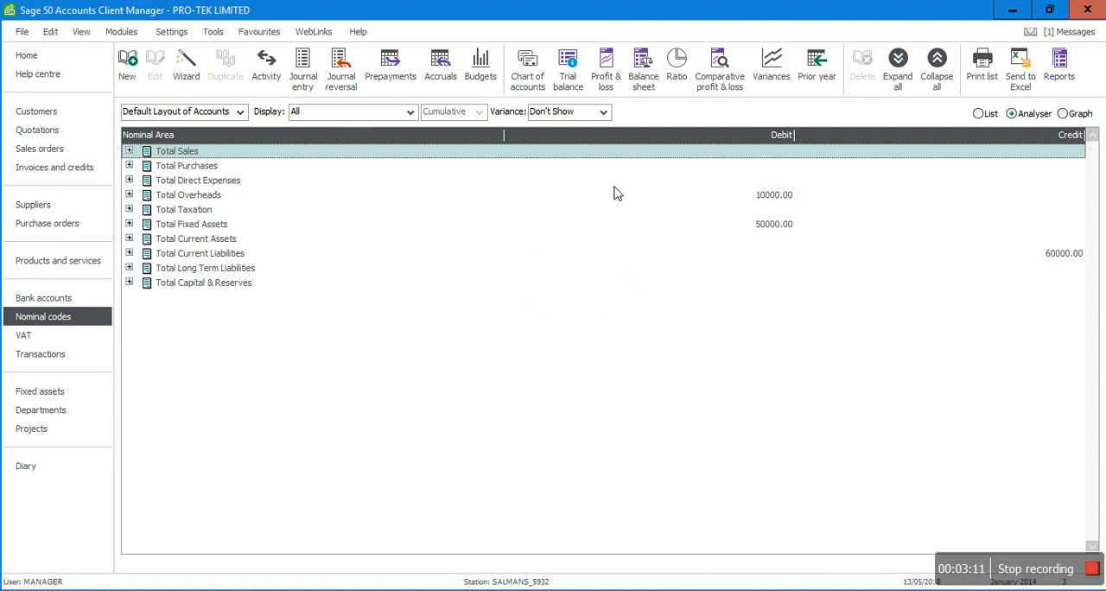
Step: Preview the balance sheet for January to December 2014 and examine the Plant and Machinery category breakdown
{"action": "left_click", "coordinate": [642, 76]}
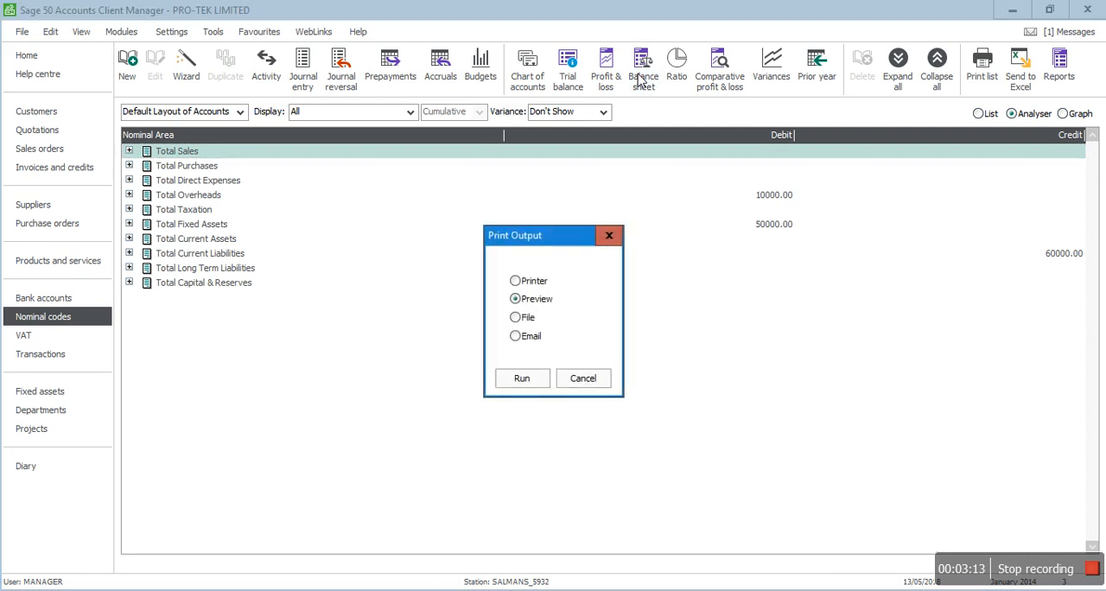
{"action": "left_click", "coordinate": [523, 378]}
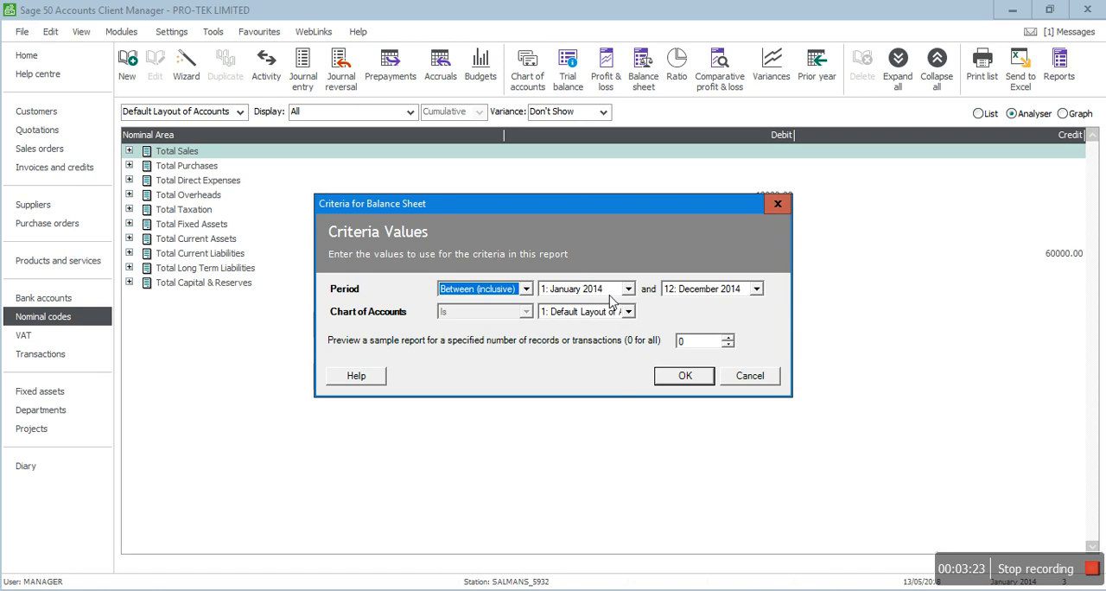
{"action": "left_click", "coordinate": [685, 377]}
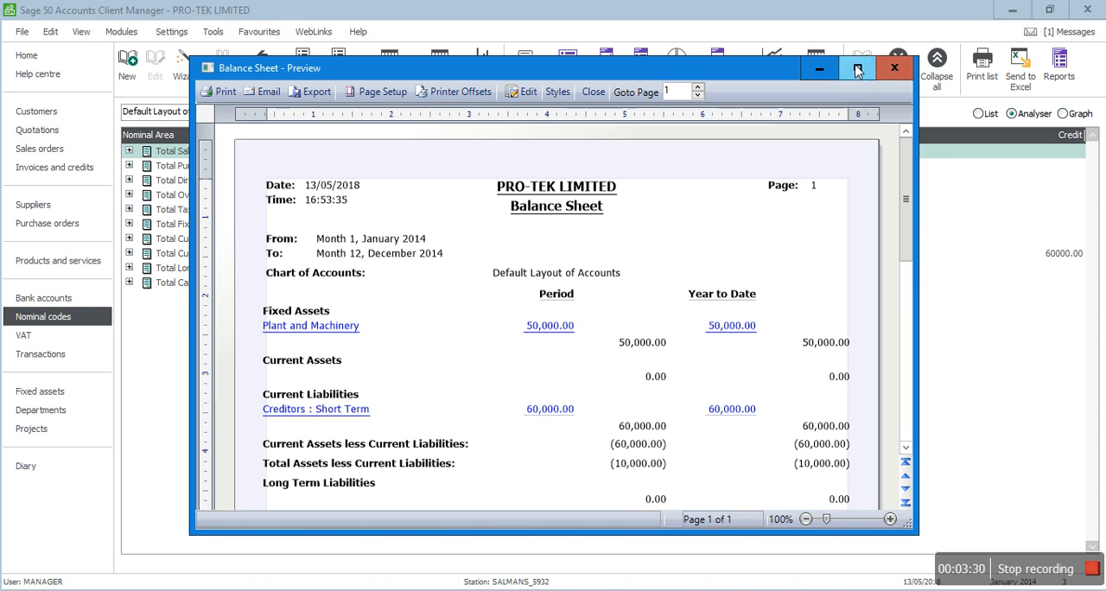
{"action": "left_click", "coordinate": [857, 71]}
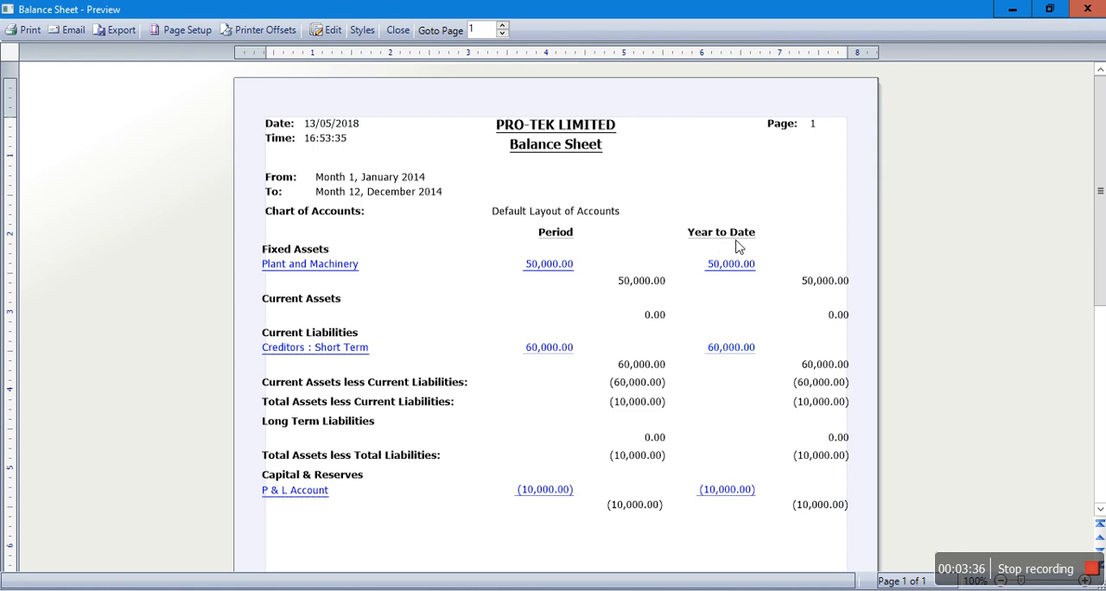
{"action": "left_click", "coordinate": [733, 267]}
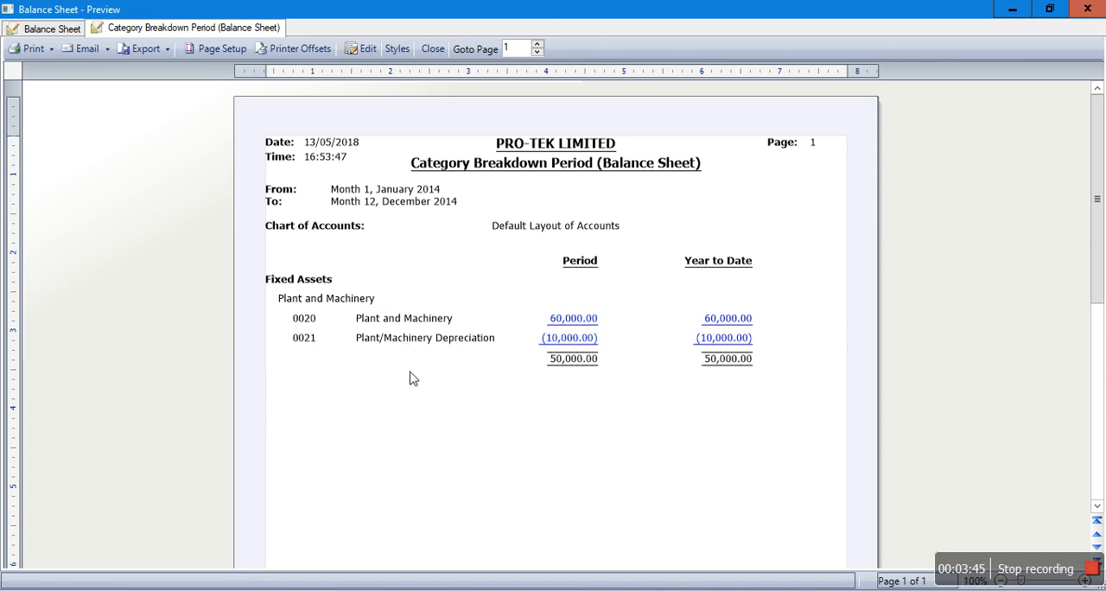
{"action": "left_click", "coordinate": [433, 50]}
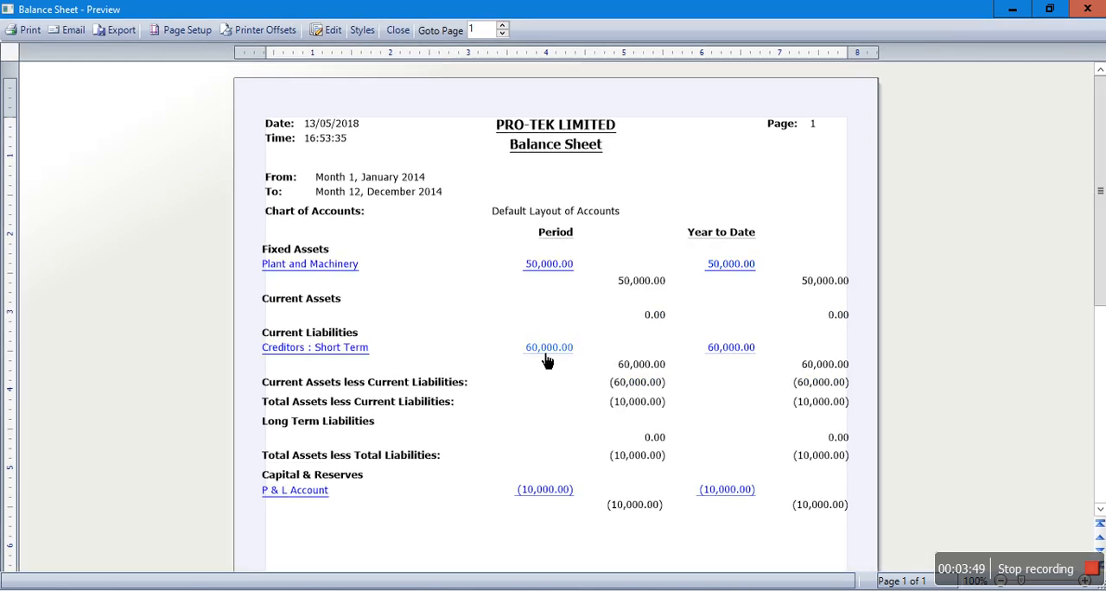
{"action": "left_click", "coordinate": [397, 30]}
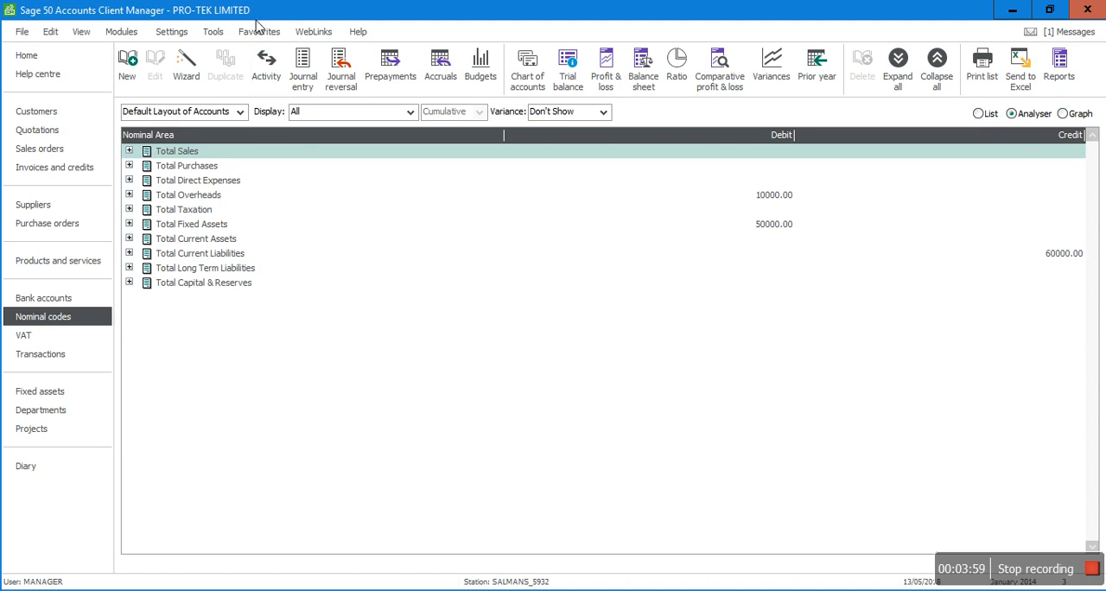
Step: Open the year-end procedure for 2014 and run its data check and chart of accounts check
{"action": "left_click", "coordinate": [212, 33]}
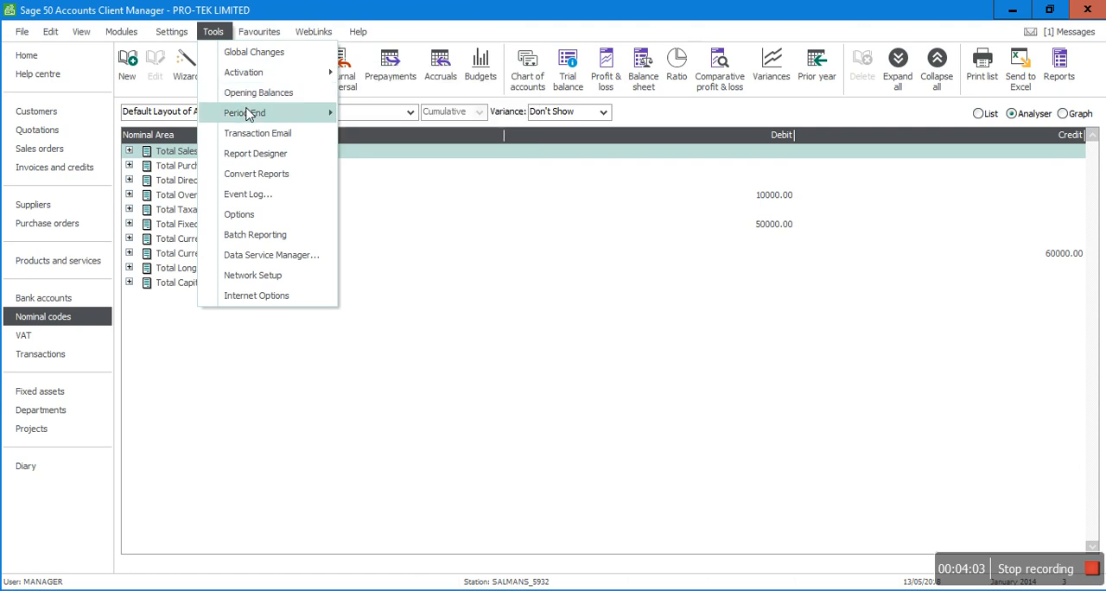
{"action": "mouse_move", "coordinate": [248, 114]}
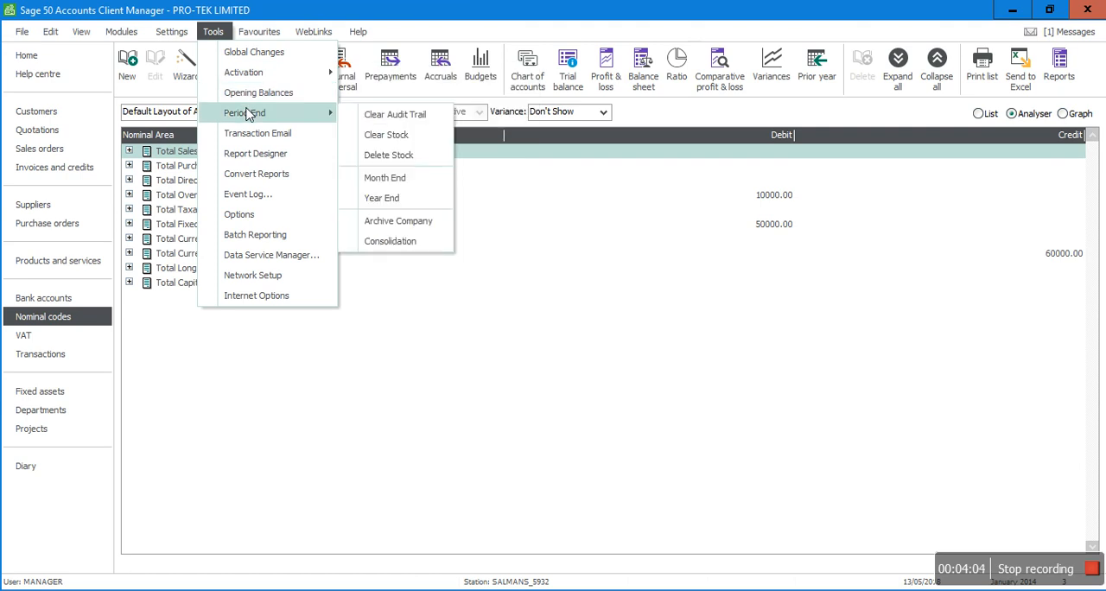
{"action": "left_click", "coordinate": [386, 204]}
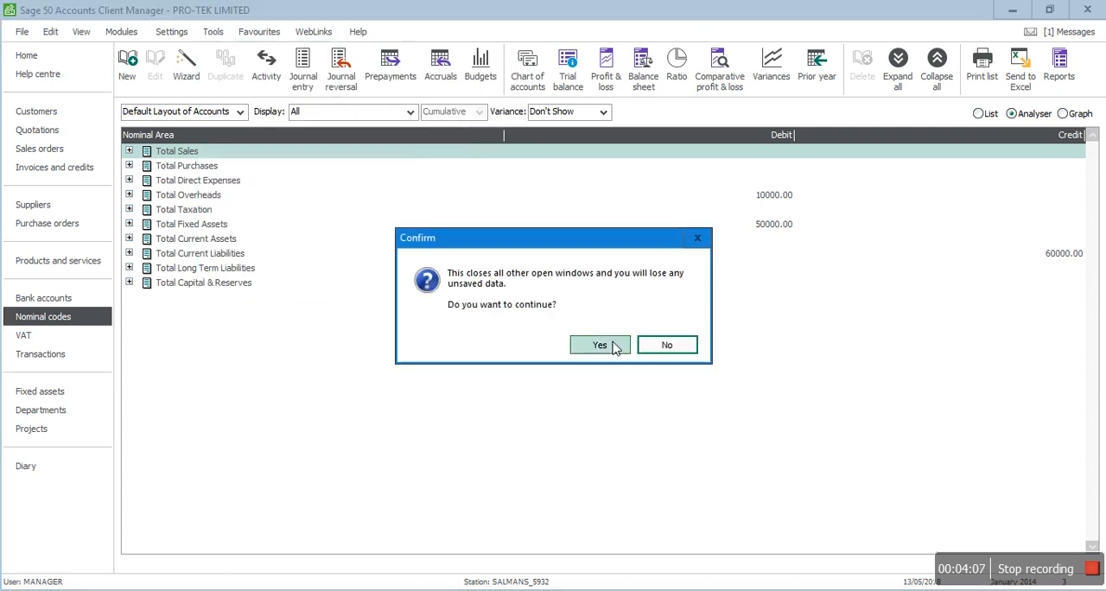
{"action": "left_click", "coordinate": [615, 347]}
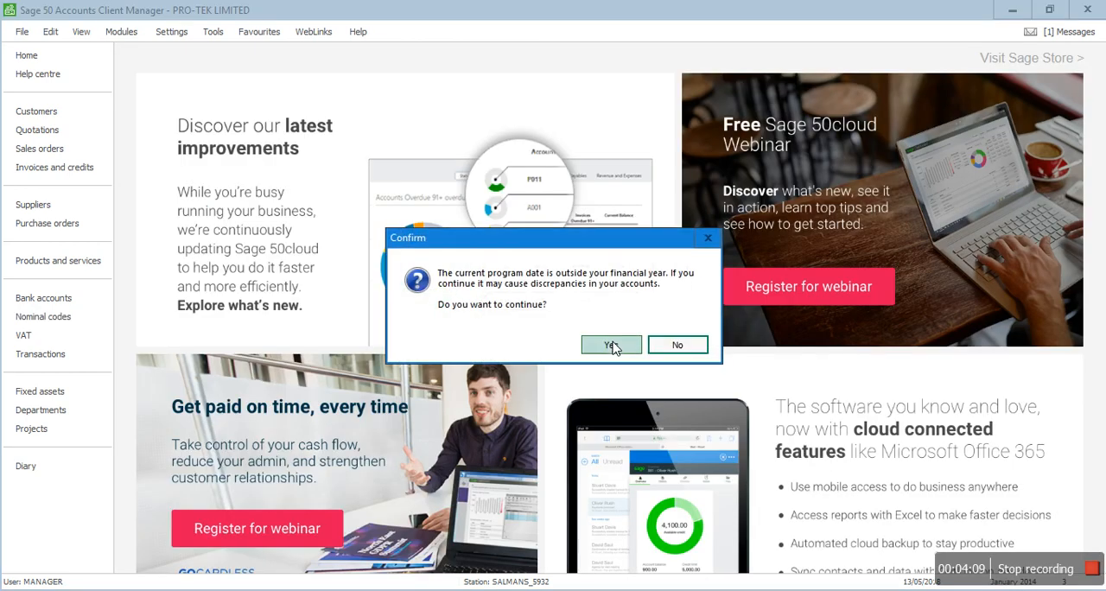
{"action": "left_click", "coordinate": [615, 346]}
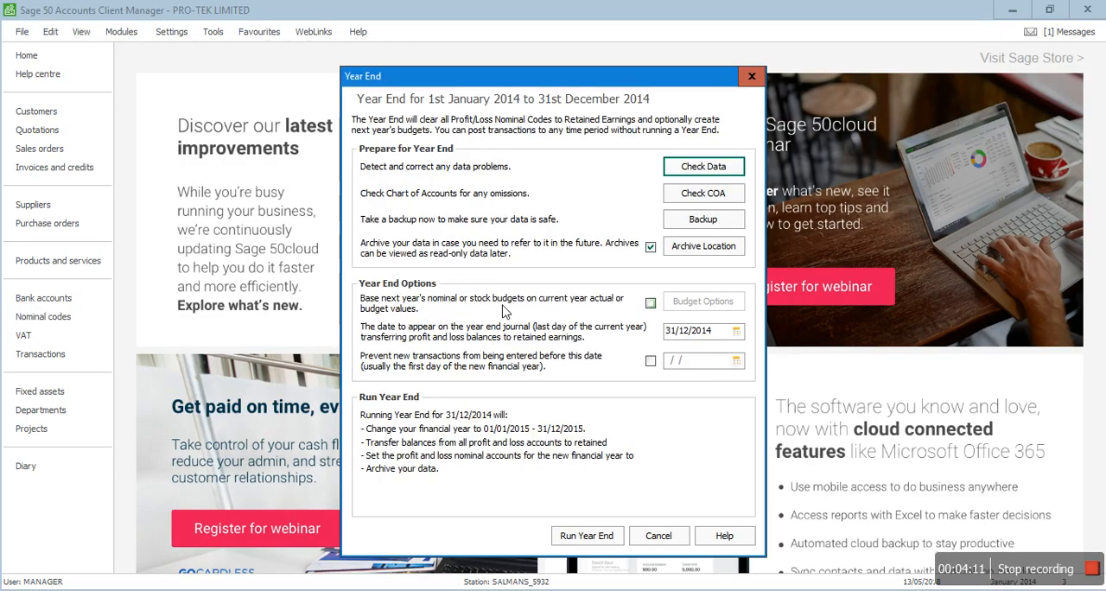
{"action": "left_click", "coordinate": [682, 165]}
{"action": "left_click", "coordinate": [595, 346]}
{"action": "left_click", "coordinate": [766, 480]}
{"action": "left_click", "coordinate": [689, 206]}
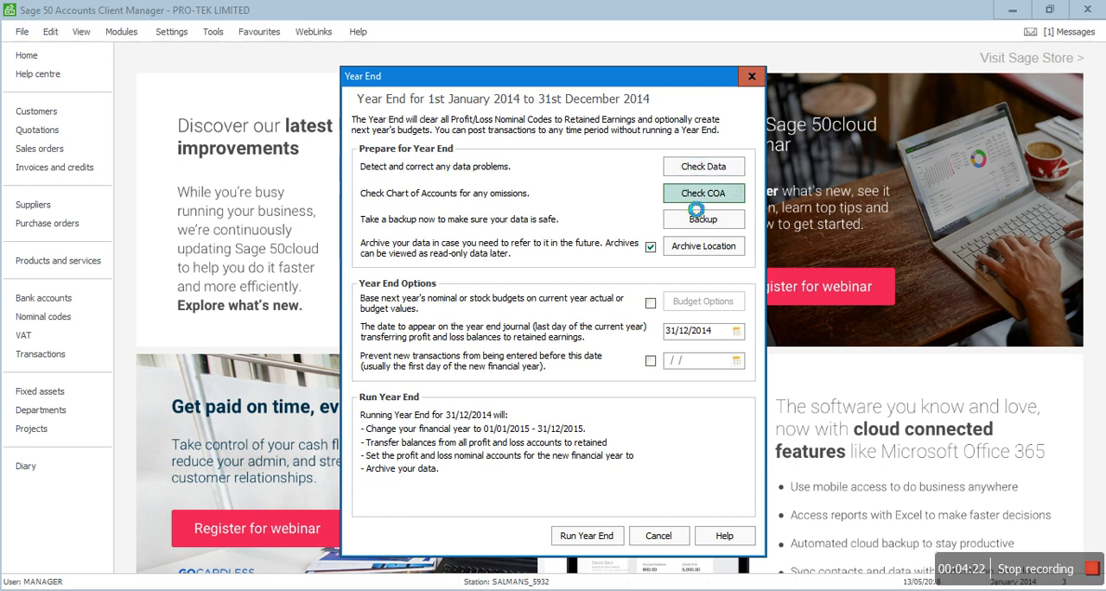
{"action": "left_click", "coordinate": [702, 348]}
Step: Back up the company data to the Desktop under the suggested filename
{"action": "left_click", "coordinate": [709, 222]}
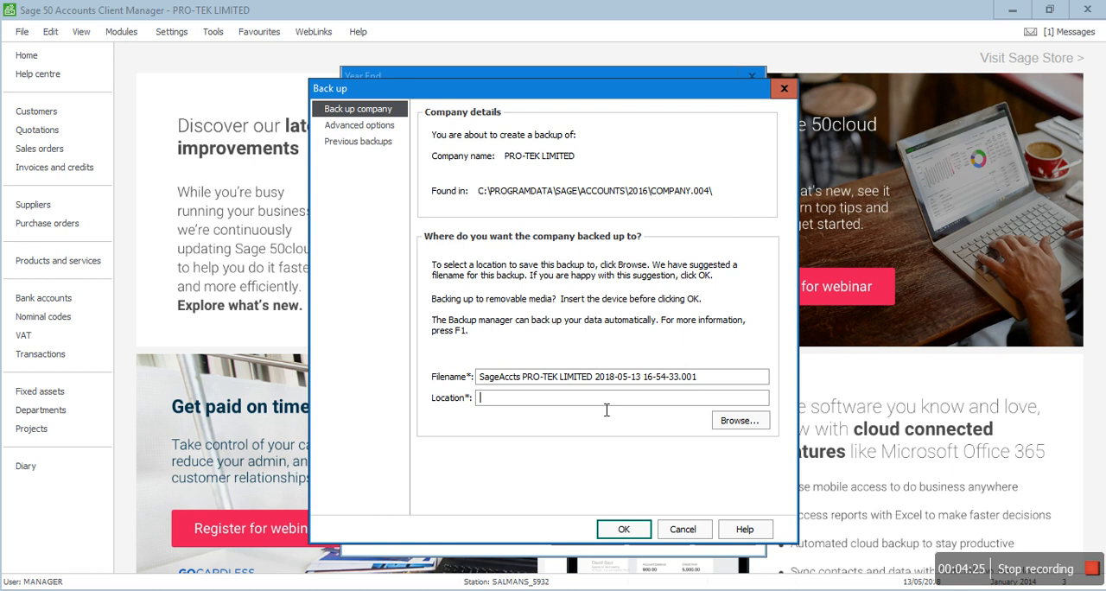
{"action": "left_click", "coordinate": [737, 421]}
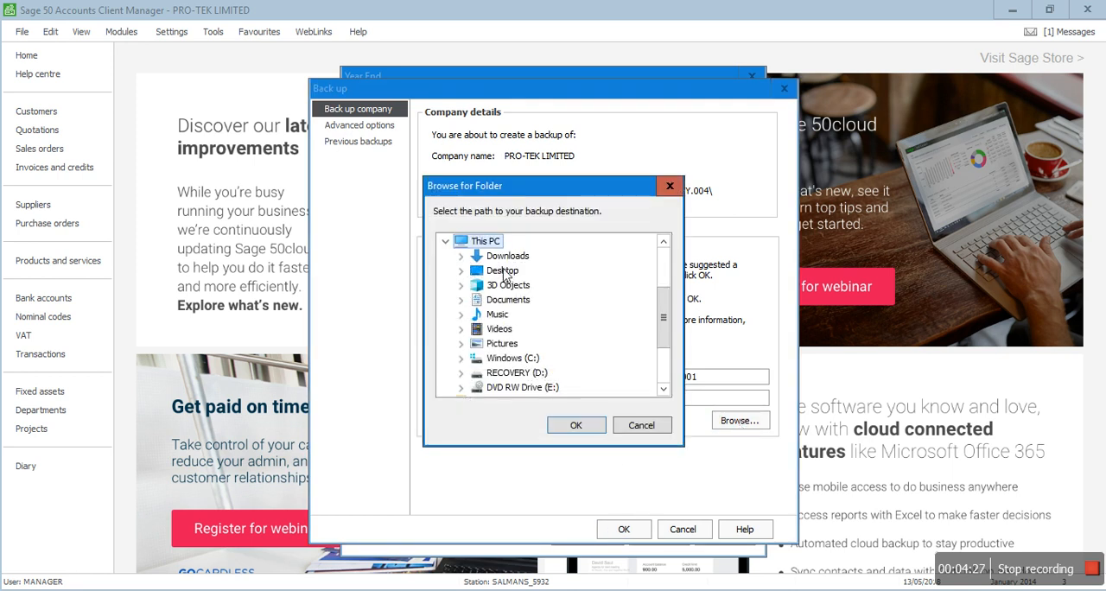
{"action": "left_click", "coordinate": [666, 261]}
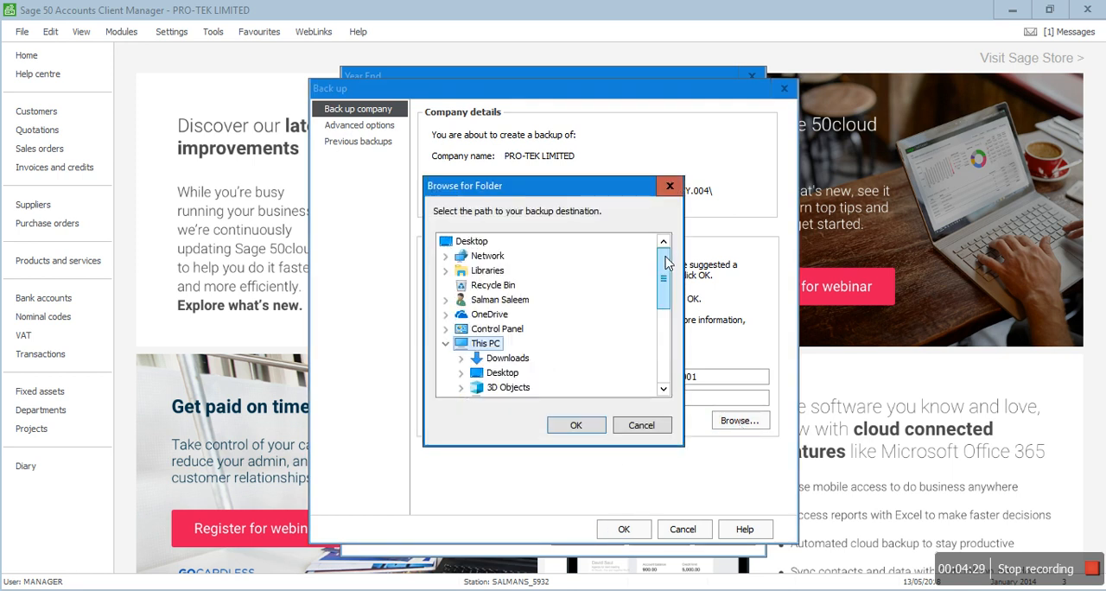
{"action": "left_click", "coordinate": [473, 244]}
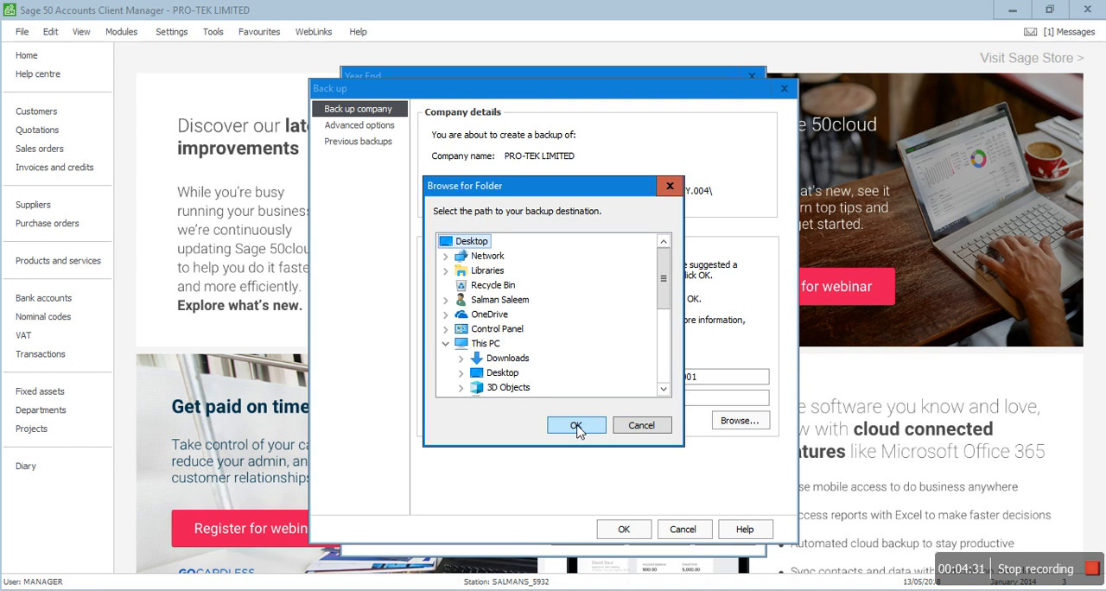
{"action": "left_click", "coordinate": [579, 423]}
{"action": "left_click", "coordinate": [619, 530]}
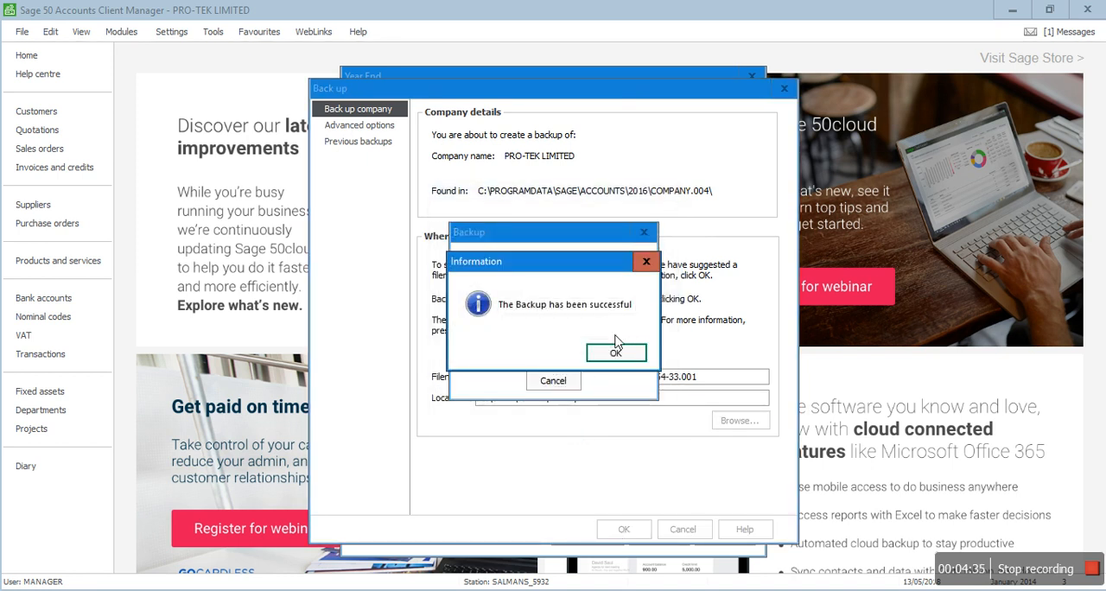
{"action": "left_click", "coordinate": [611, 350]}
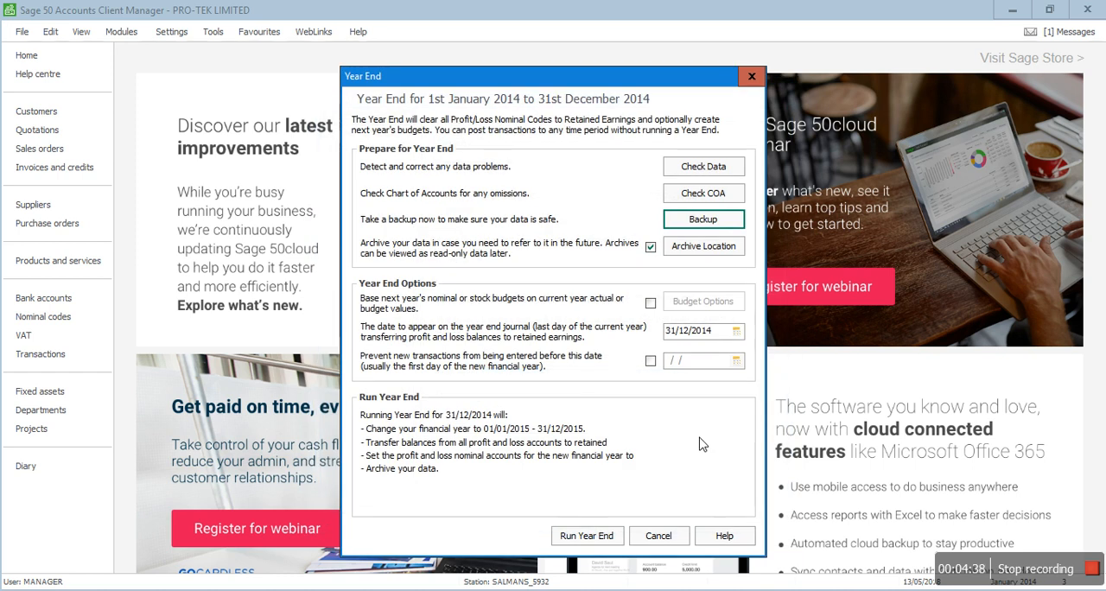
Step: Accept archive description Year End 2014 and folder 2014, and prevent new transactions from being entered before 01/01/2015
{"action": "left_click", "coordinate": [691, 248]}
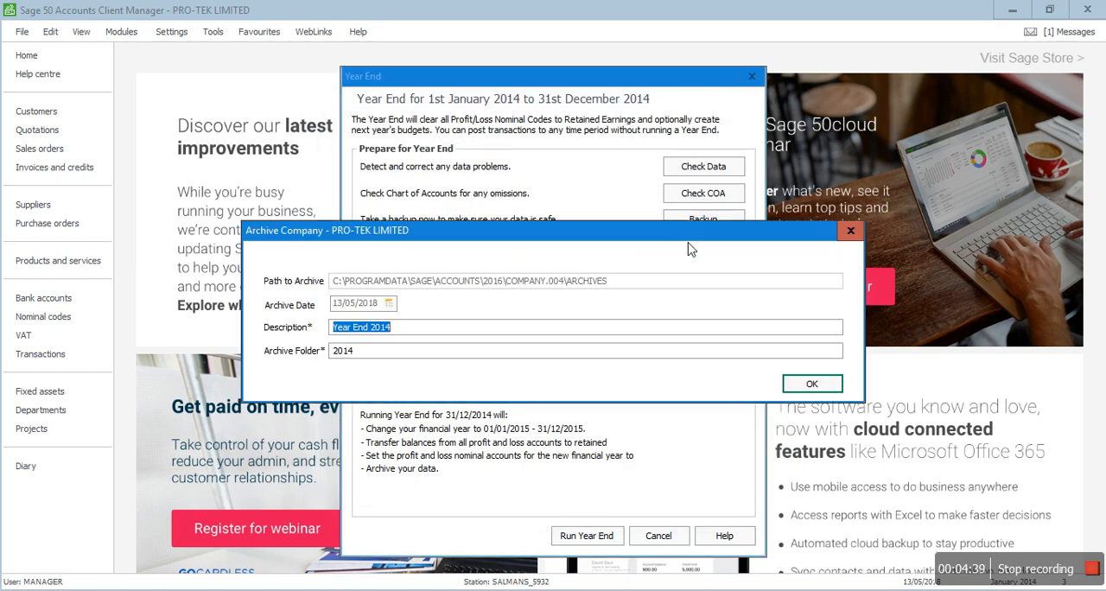
{"action": "left_click", "coordinate": [811, 384]}
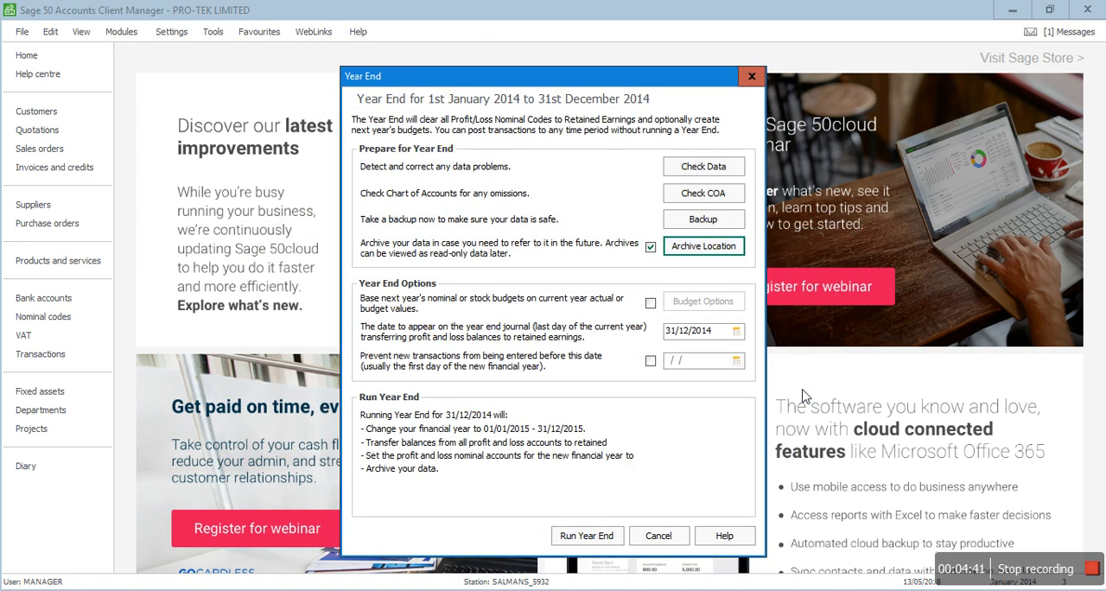
{"action": "left_click", "coordinate": [651, 362]}
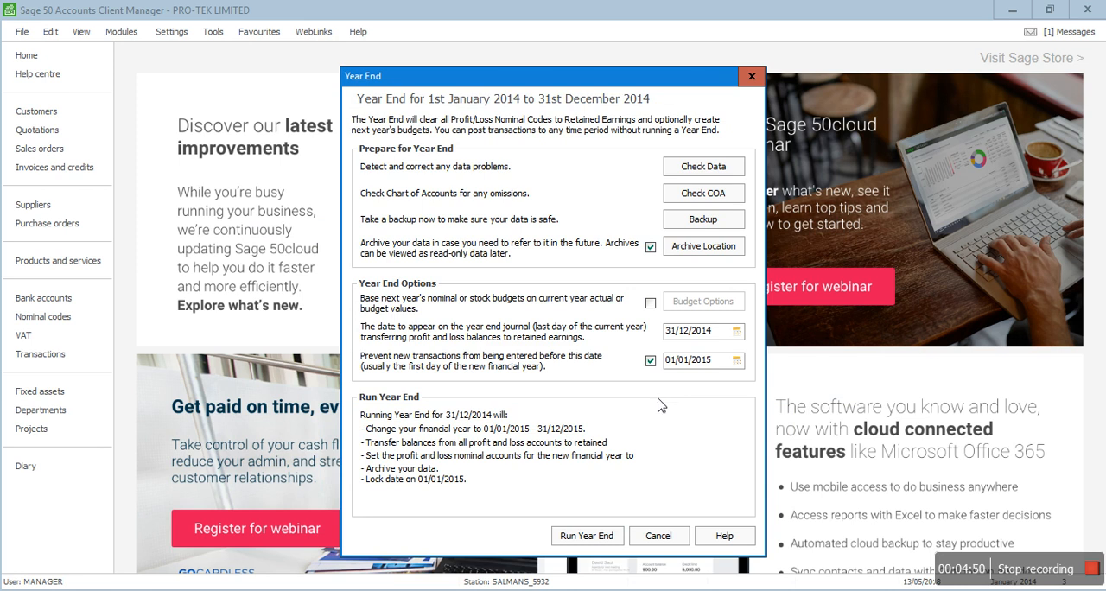
Step: Run the year end for 01/01/2014 to 31/12/2014 and preview the Year End Report, closing it to complete the process
{"action": "left_click", "coordinate": [583, 540]}
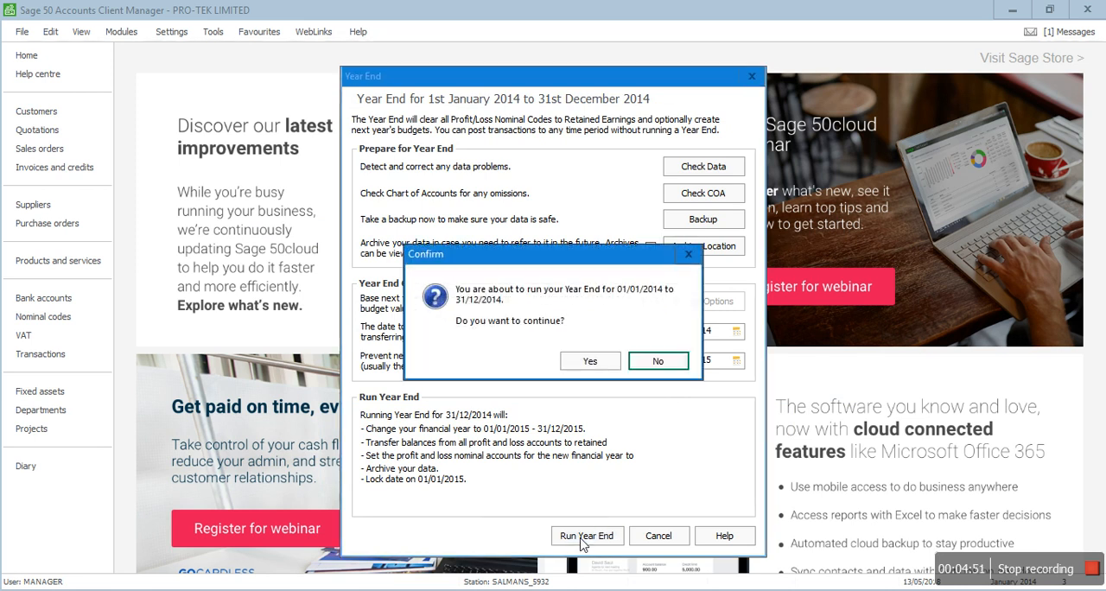
{"action": "left_click", "coordinate": [589, 365]}
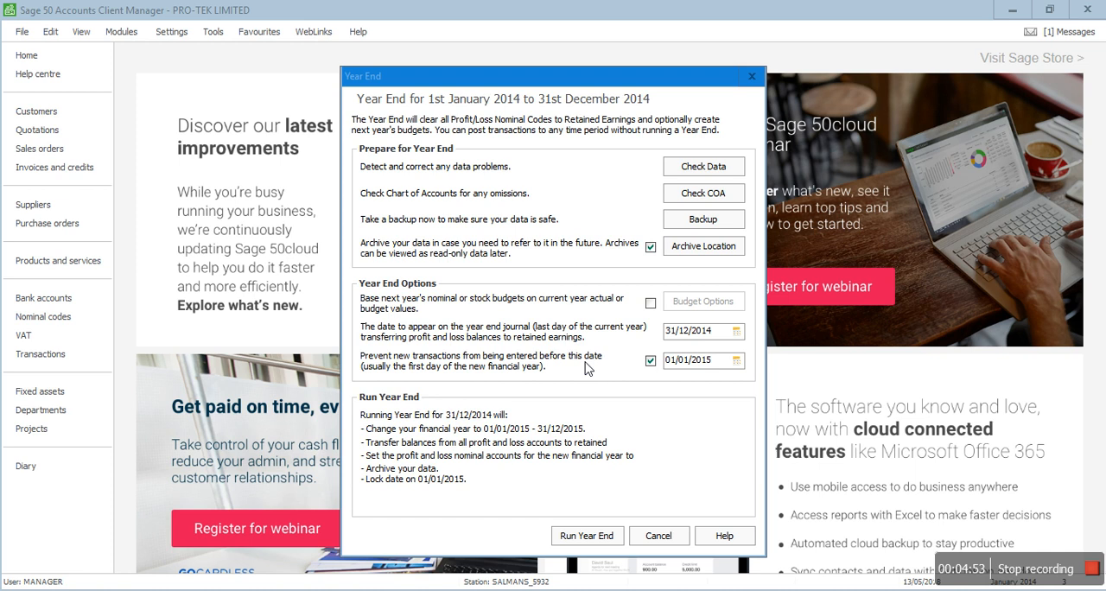
{"action": "left_click", "coordinate": [583, 324]}
{"action": "left_click", "coordinate": [492, 313]}
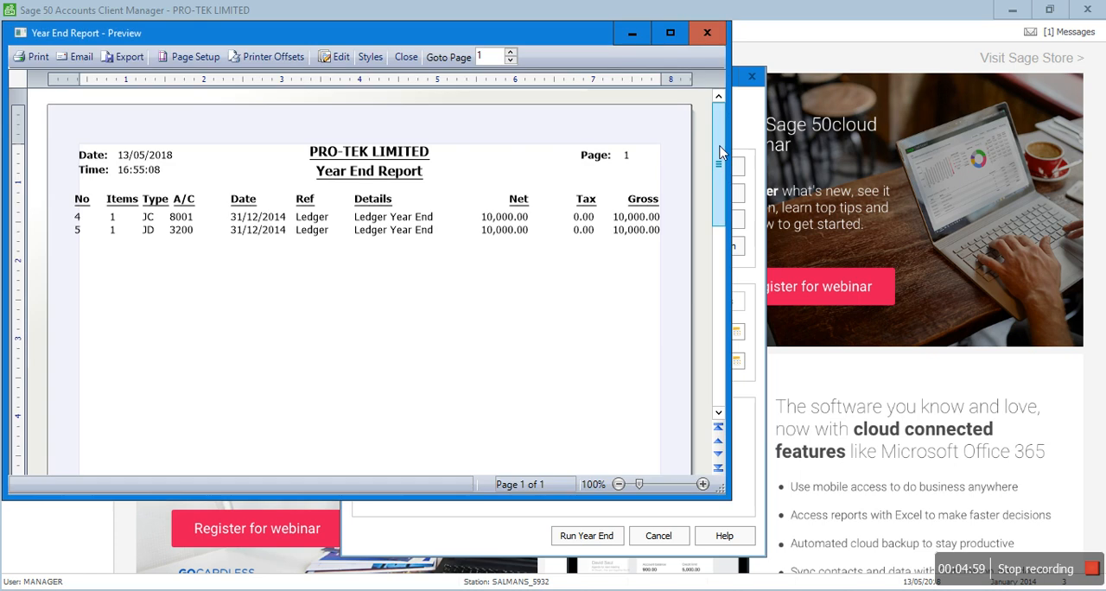
{"action": "left_click", "coordinate": [708, 35]}
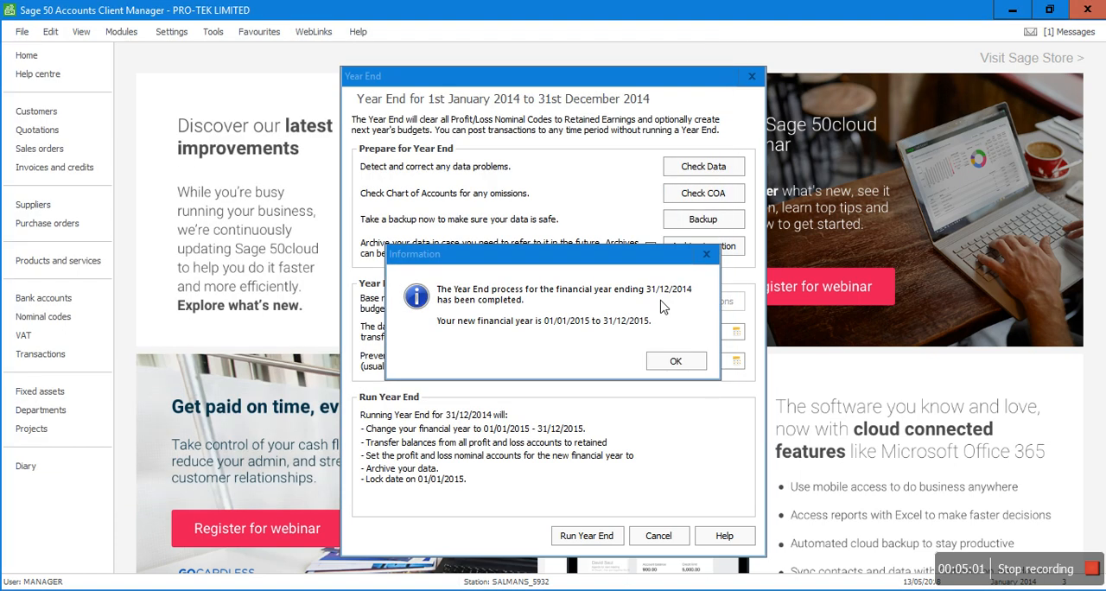
{"action": "left_click", "coordinate": [674, 362]}
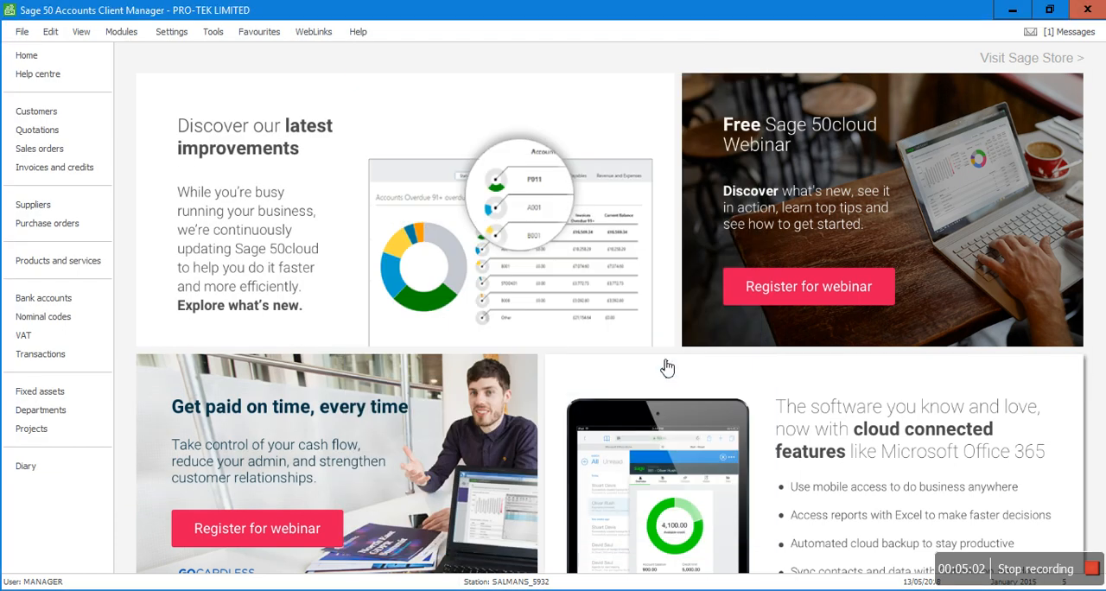
Step: Check the financial year and lock date in the program's configuration information, and return to the nominal codes
{"action": "left_click", "coordinate": [34, 213]}
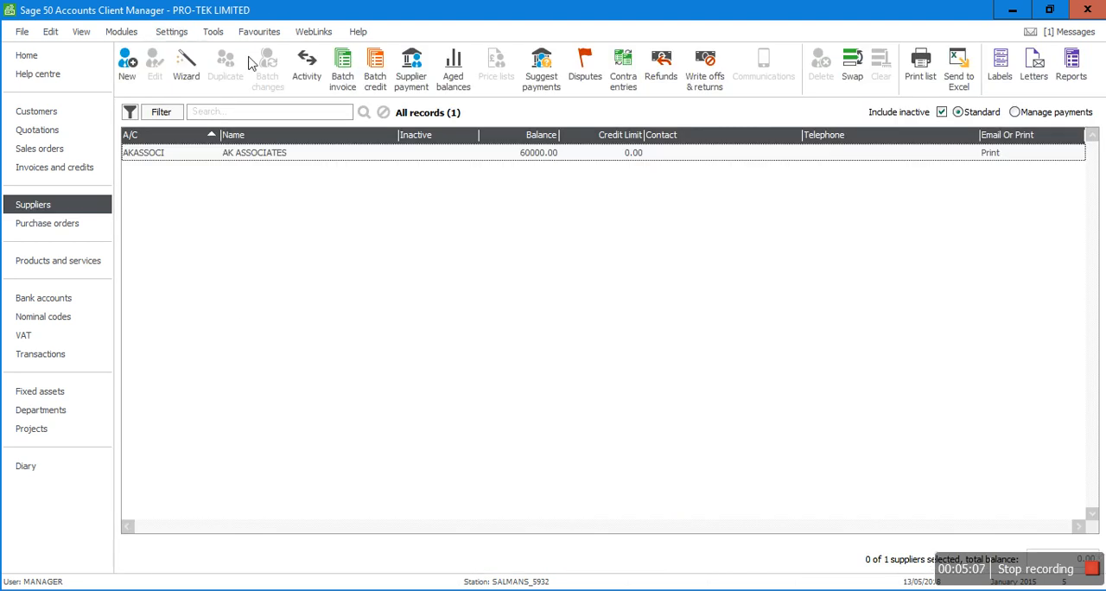
{"action": "left_click", "coordinate": [358, 31]}
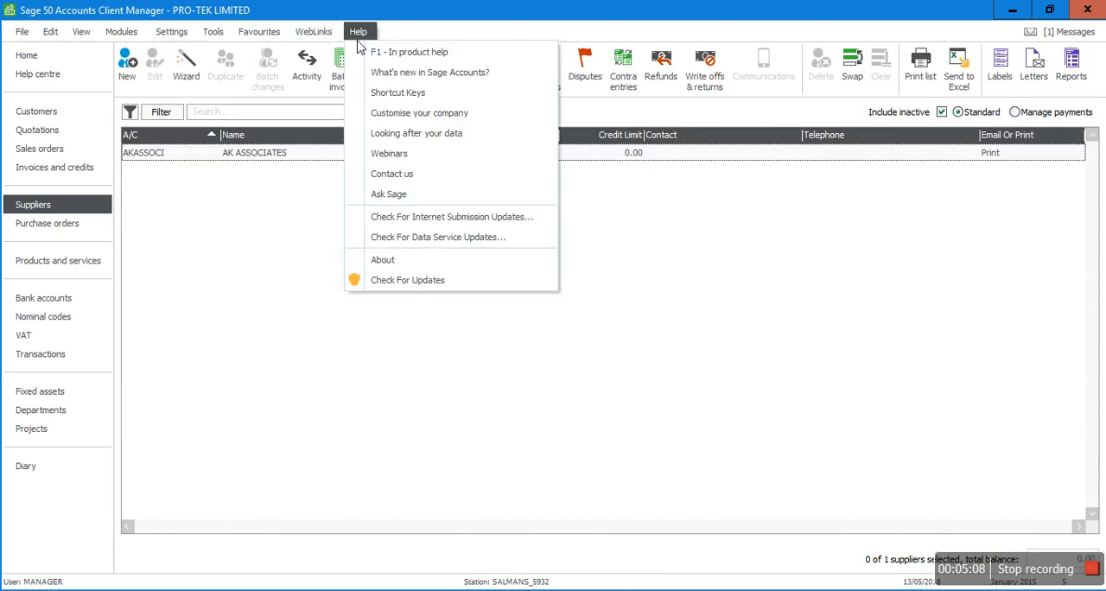
{"action": "left_click", "coordinate": [383, 261]}
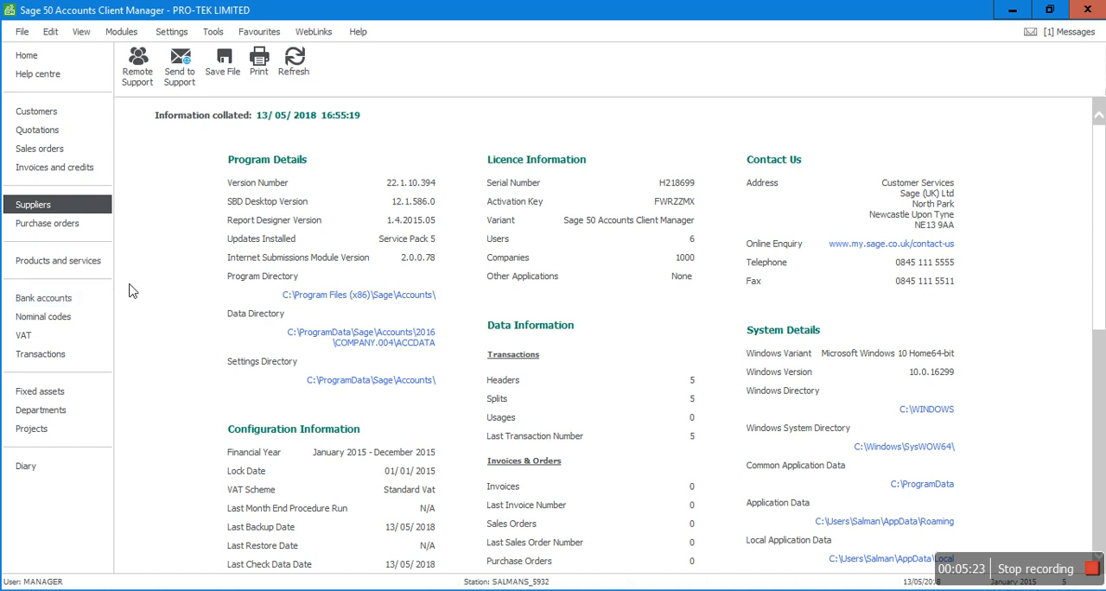
{"action": "left_click", "coordinate": [76, 317]}
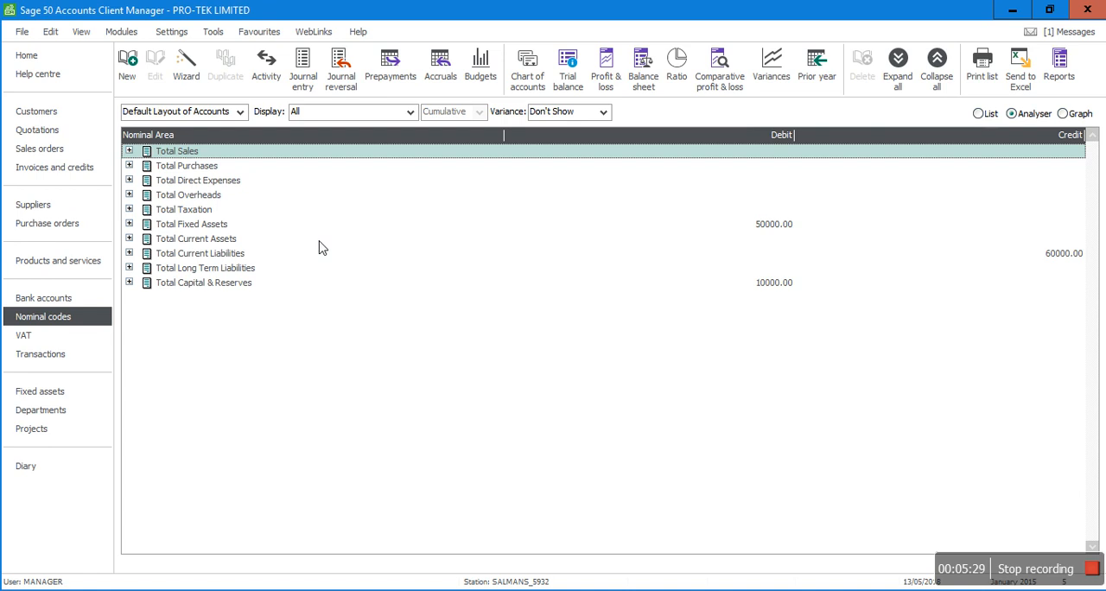
Step: Open a blank nominal journal entry
{"action": "left_click", "coordinate": [304, 78]}
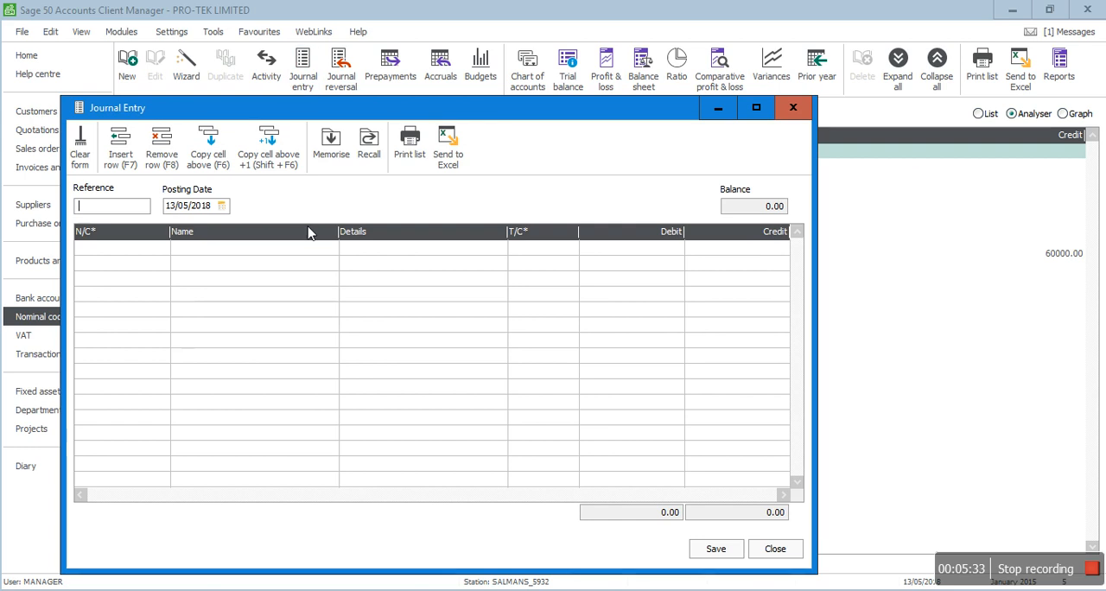
{"action": "left_click", "coordinate": [369, 147]}
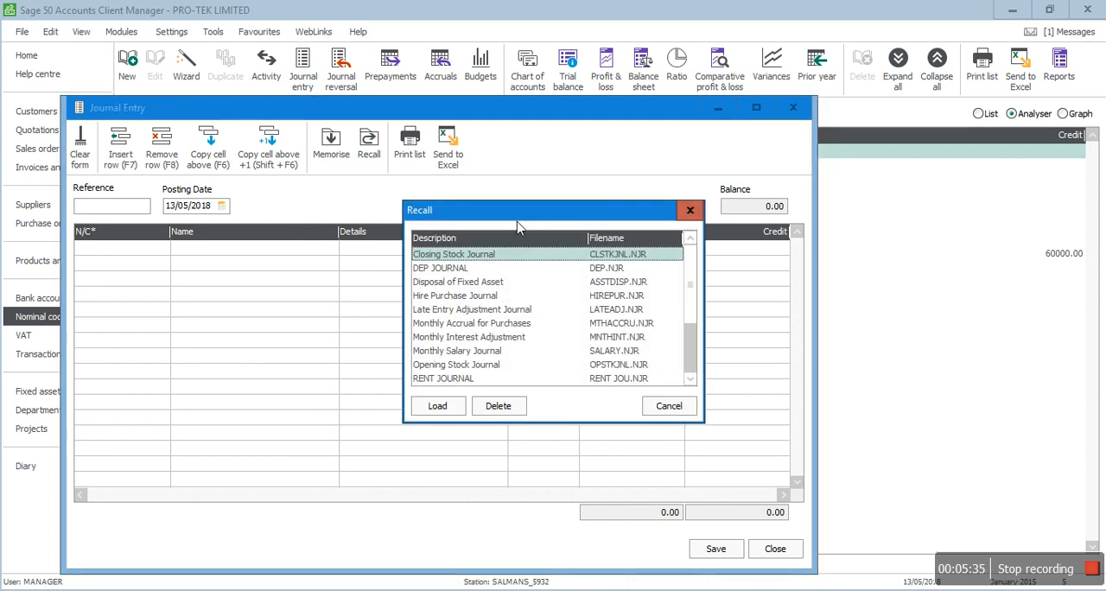
{"action": "double_click", "coordinate": [437, 258]}
{"action": "left_click", "coordinate": [144, 207]}
{"action": "double_click", "coordinate": [145, 208]}
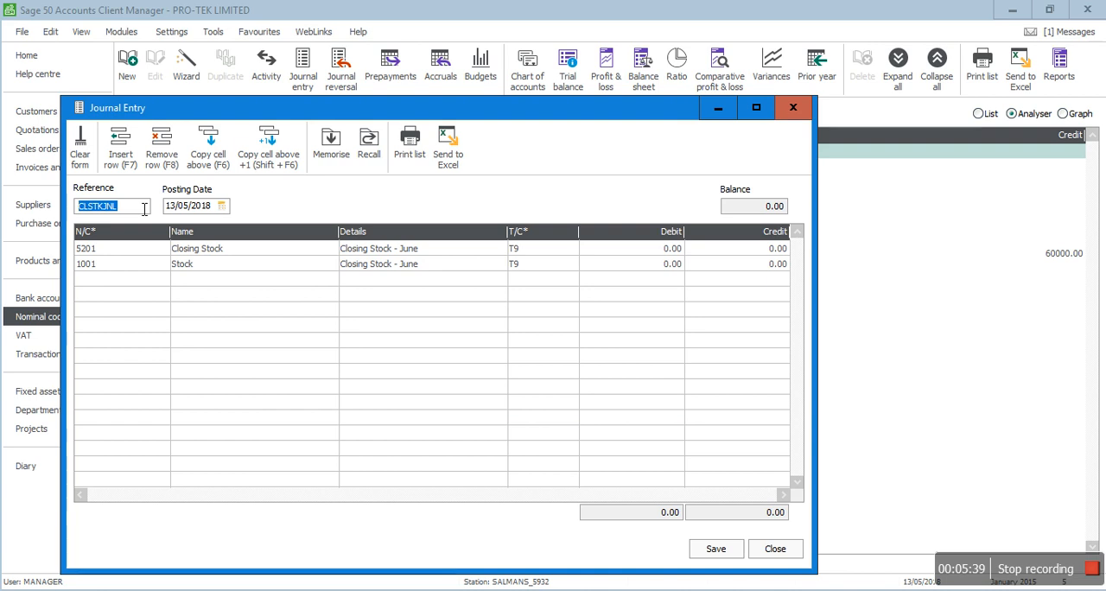
{"action": "left_click", "coordinate": [346, 149]}
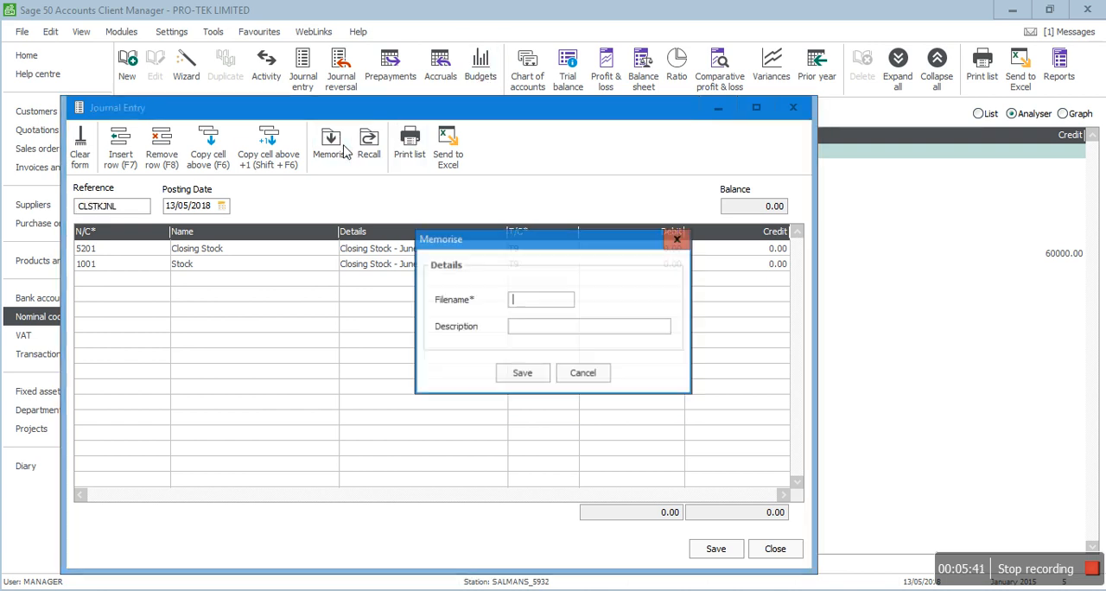
{"action": "left_click", "coordinate": [679, 240]}
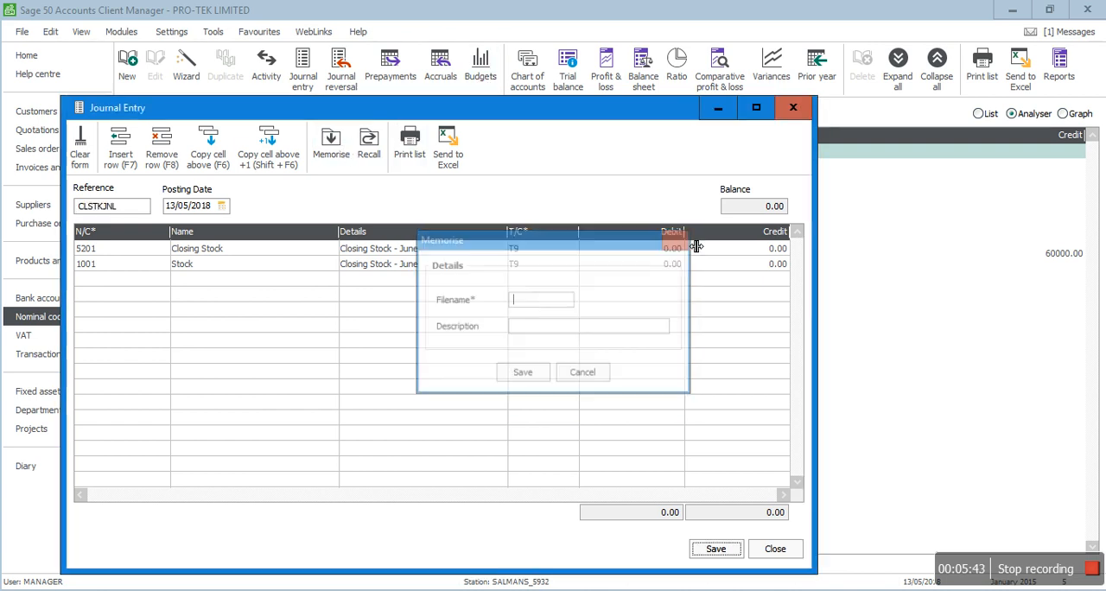
Step: Recall the memorised DEP JOURNAL and set its reference to P&M DEP YE 2015
{"action": "left_click", "coordinate": [379, 160]}
{"action": "left_click", "coordinate": [442, 377]}
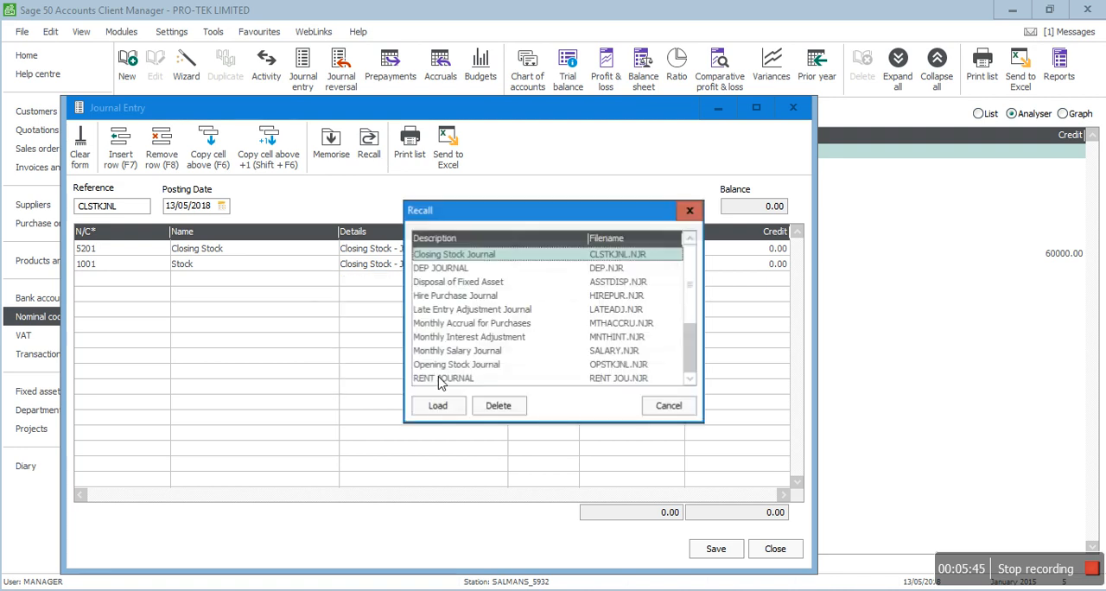
{"action": "double_click", "coordinate": [453, 269]}
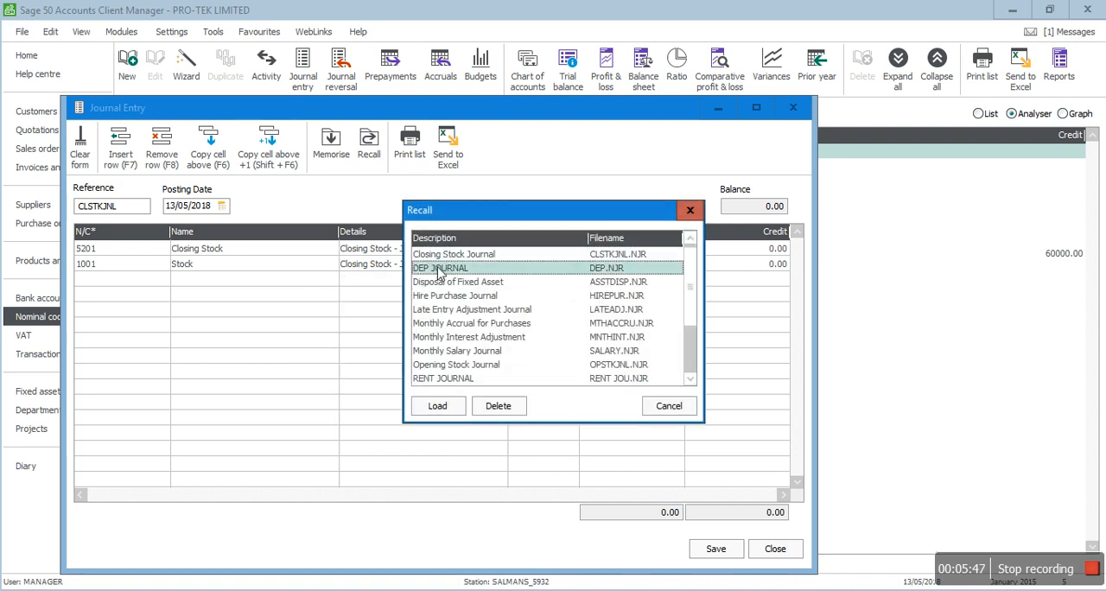
{"action": "left_click", "coordinate": [150, 209]}
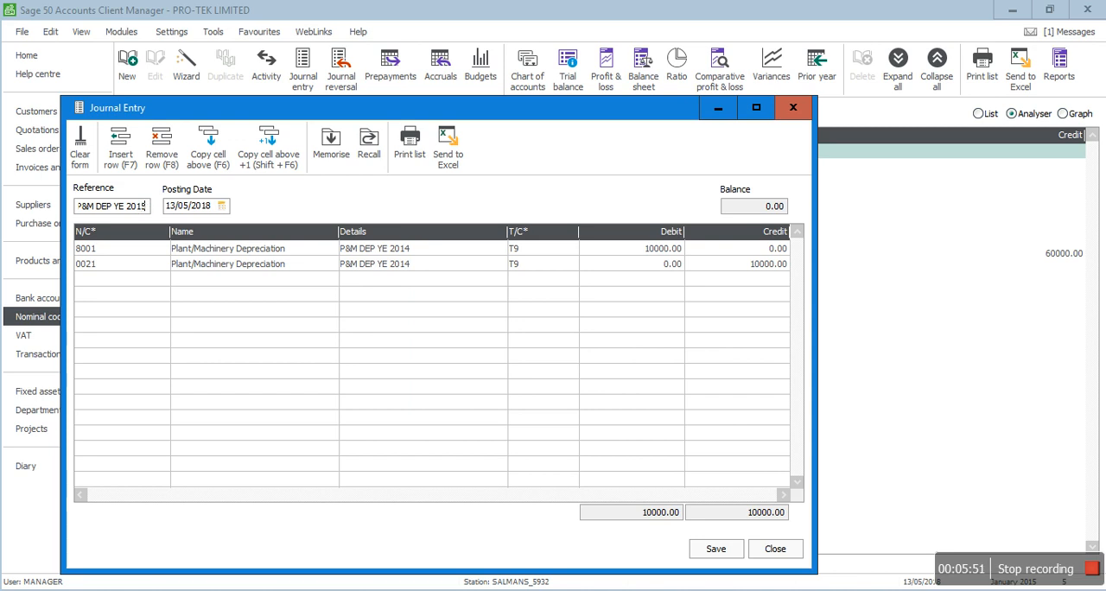
Step: Set the depreciation journal's posting date to 31/12/2015
{"action": "key", "text": "Tab"}
{"action": "key", "text": "Left"}
{"action": "key", "text": "Left"}
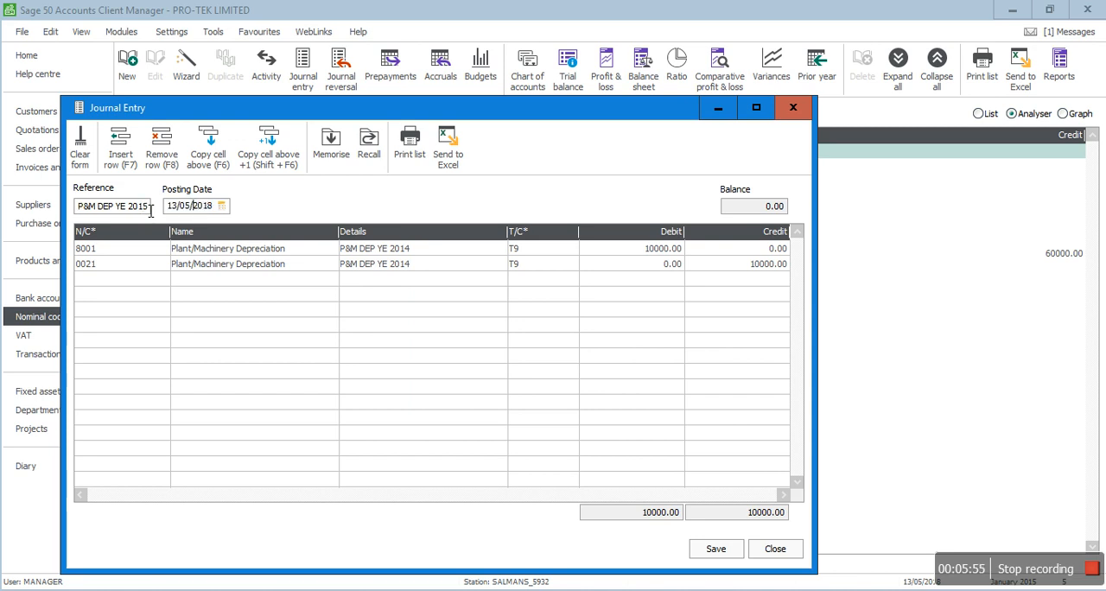
{"action": "key", "text": "Left"}
{"action": "key", "text": "Left"}
{"action": "key", "text": "Left"}
{"action": "key", "text": "Left"}
{"action": "key", "text": "End"}
{"action": "key", "text": "BackSpace"}
{"action": "key", "text": "BackSpace"}
{"action": "key", "text": "BackSpace"}
{"action": "key", "text": "BackSpace"}
{"action": "key", "text": "BackSpace"}
{"action": "key", "text": "BackSpace"}
{"action": "key", "text": "BackSpace"}
{"action": "type", "text": "31/12/2015"}
{"action": "key", "text": "Tab"}
{"action": "key", "text": "Tab"}
{"action": "key", "text": "Tab"}
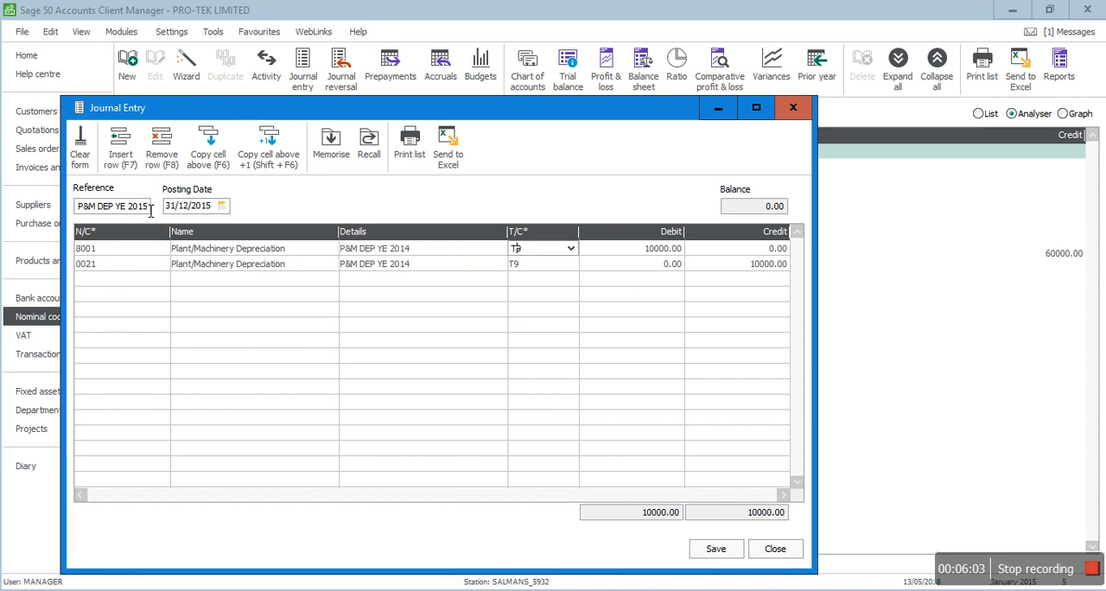
Step: Set the details of both journal lines to P&M DEP YE 2015, then save the journal and close the form
{"action": "key", "text": "shift+Tab"}
{"action": "key", "text": "Down"}
{"action": "key", "text": "End"}
{"action": "type", "text": "5"}
{"action": "key", "text": "Tab"}
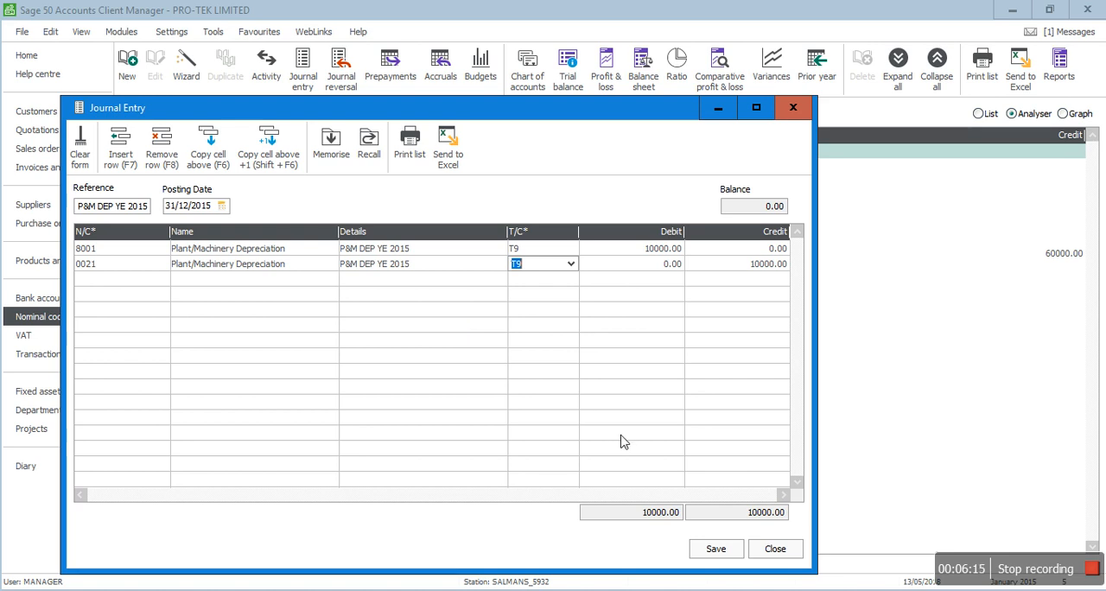
{"action": "left_click", "coordinate": [716, 551]}
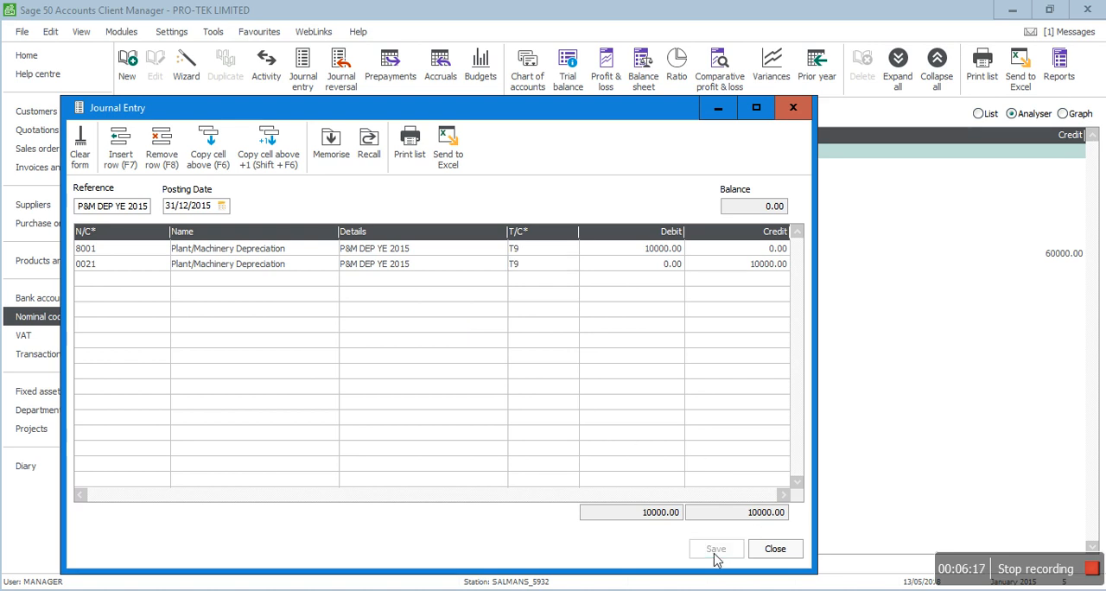
{"action": "left_click", "coordinate": [777, 547]}
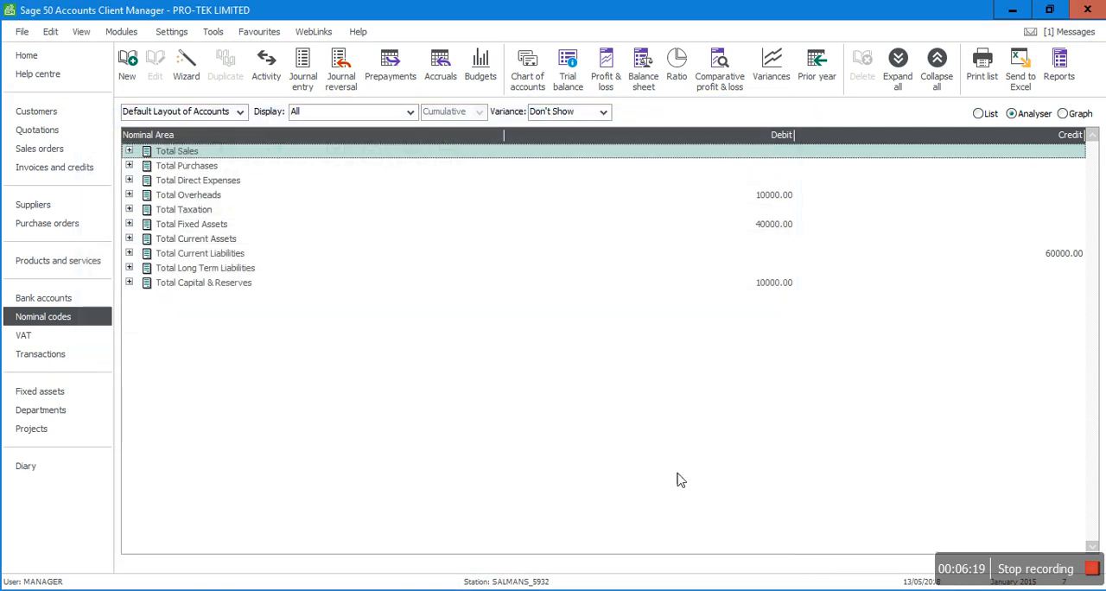
Step: Preview the balance sheet for January to December 2015 and examine the year-to-date breakdown of Plant and Machinery
{"action": "left_click", "coordinate": [631, 86]}
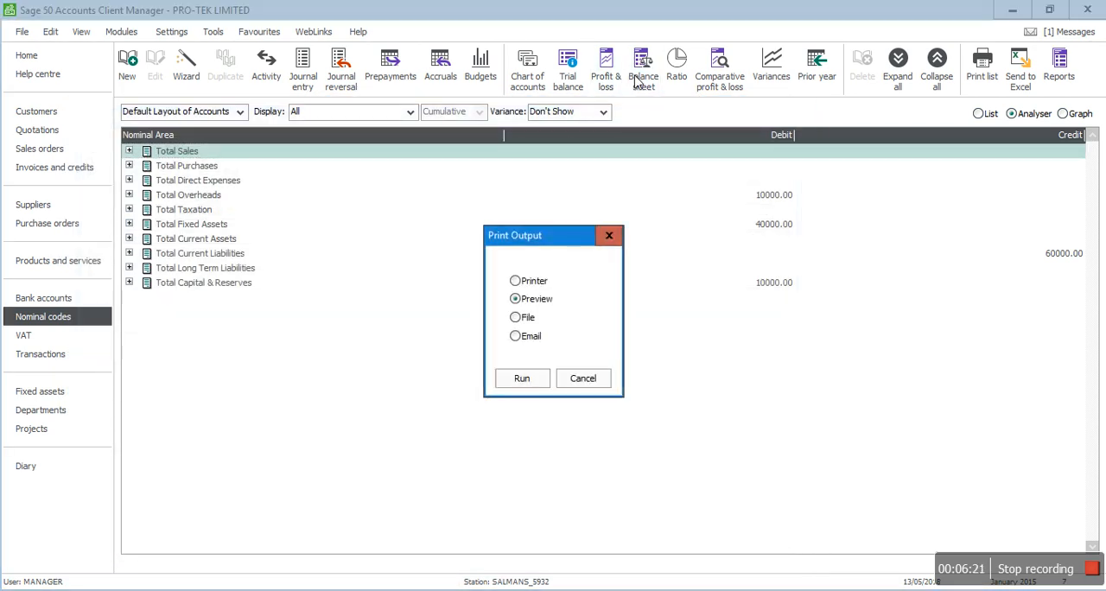
{"action": "left_click", "coordinate": [519, 380]}
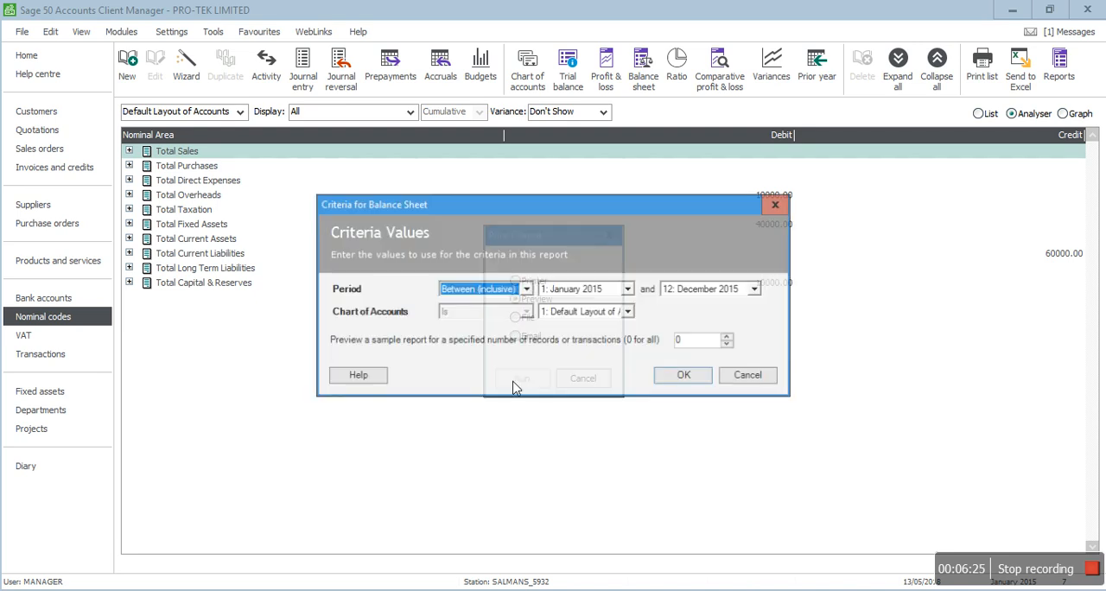
{"action": "left_click", "coordinate": [676, 377]}
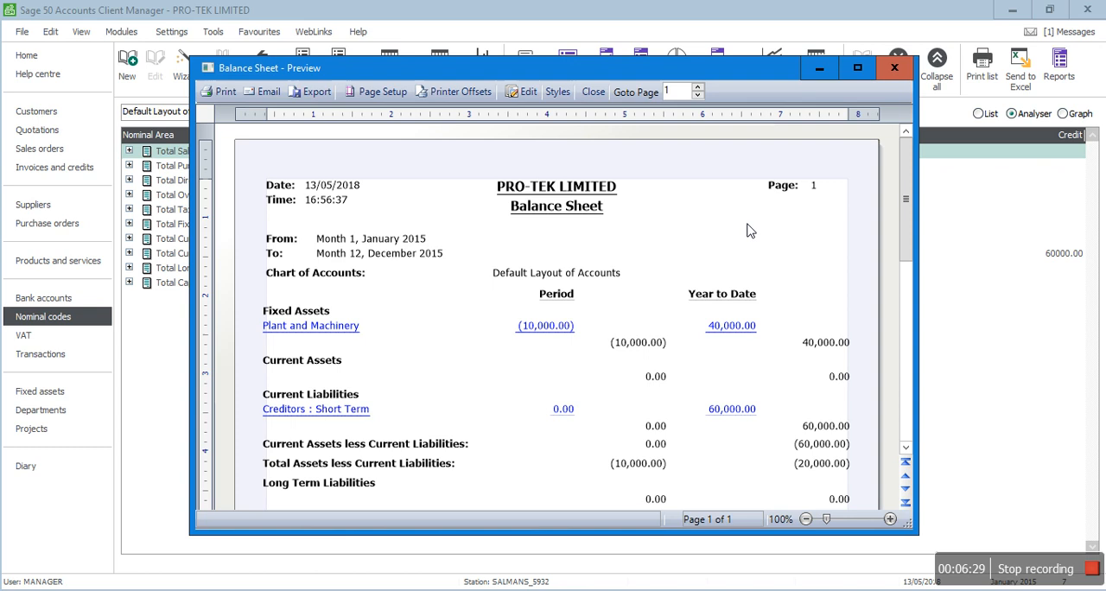
{"action": "left_click", "coordinate": [858, 68]}
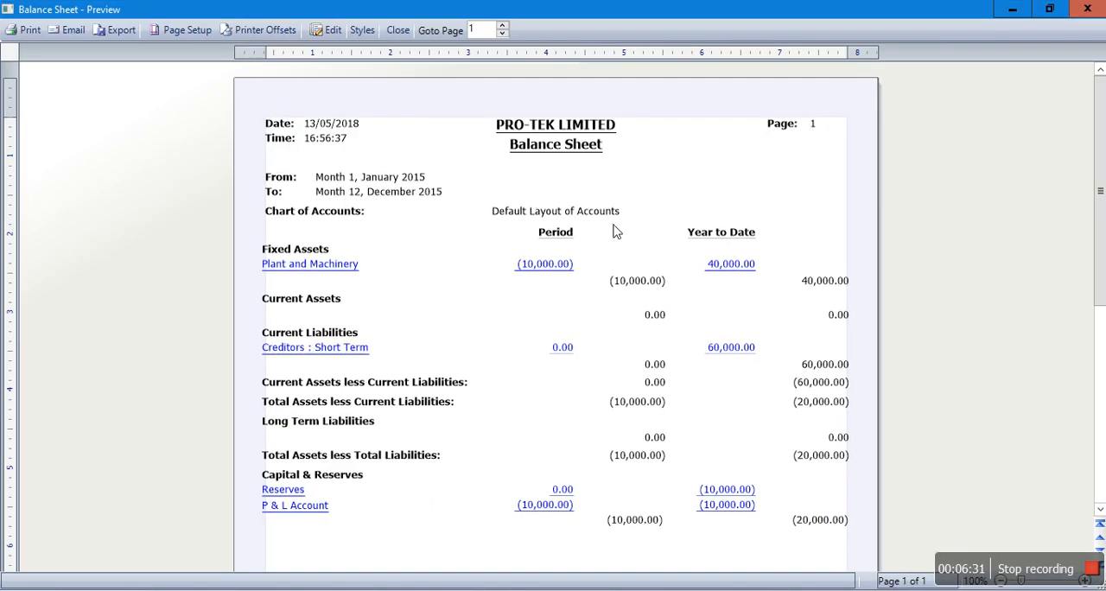
{"action": "left_click", "coordinate": [737, 274]}
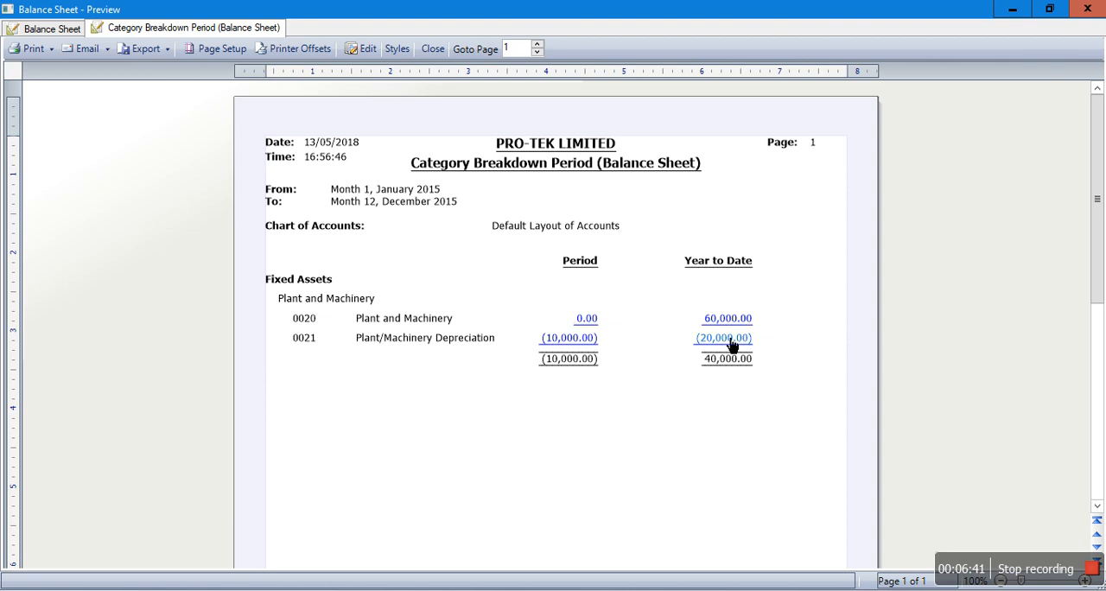
{"action": "left_click", "coordinate": [432, 48]}
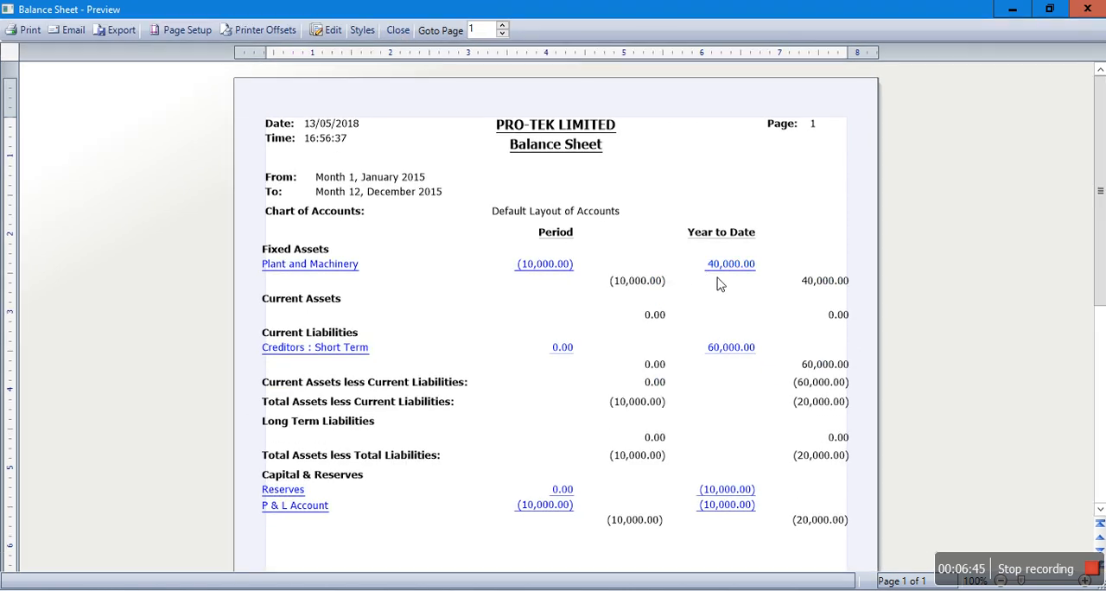
Step: Switch to Adobe Acrobat Reader to compare the balance sheet with the solution's depreciation schedule, then return to Sage and close the preview
{"action": "key", "text": "alt+Tab"}
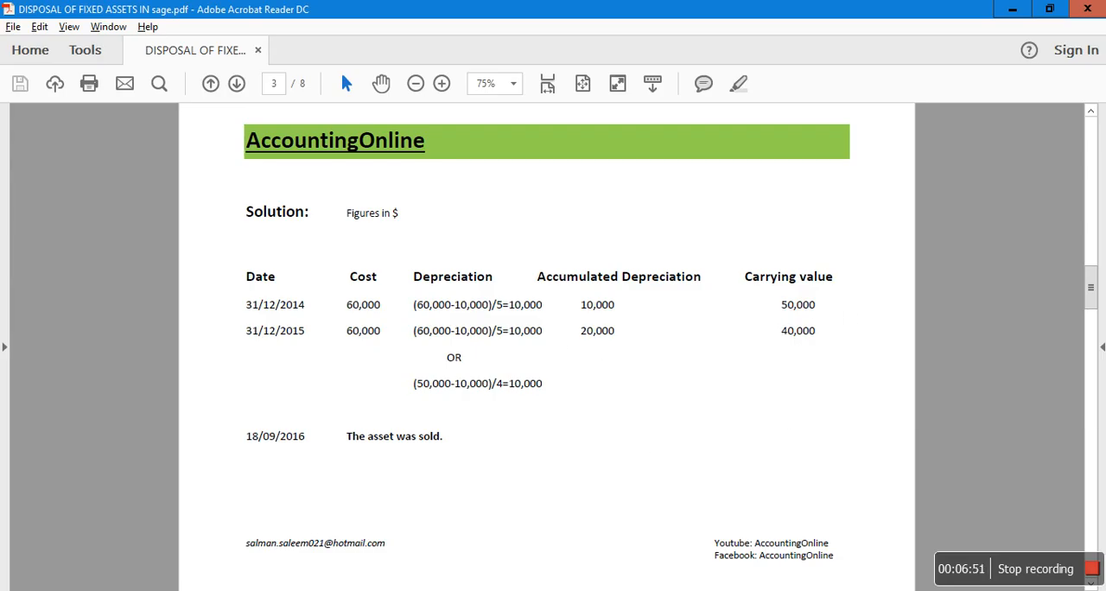
{"action": "mouse_move", "coordinate": [494, 588]}
{"action": "left_click", "coordinate": [497, 568]}
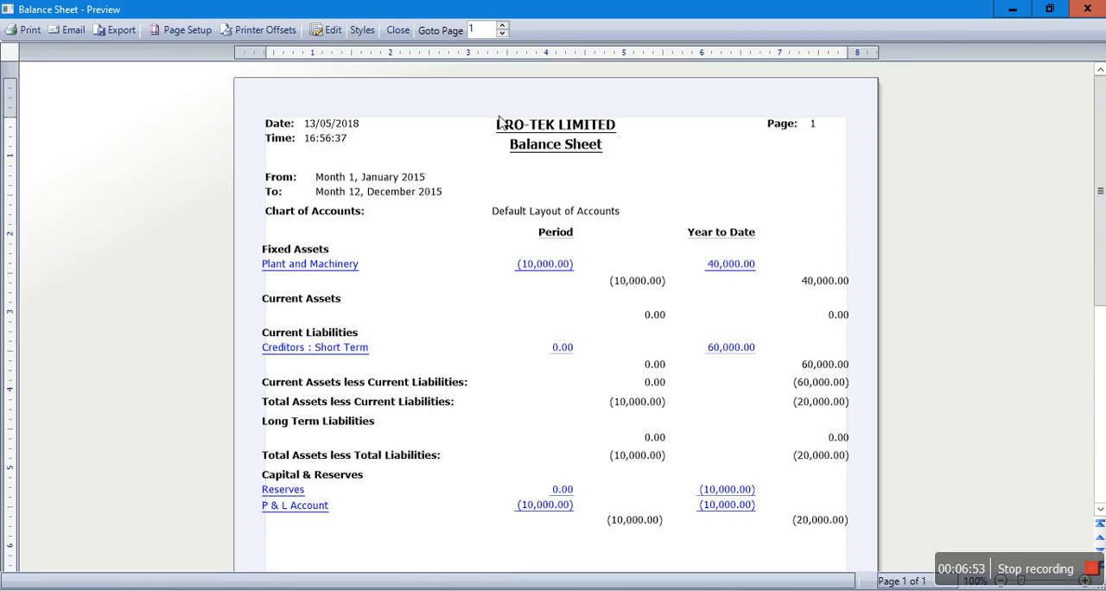
{"action": "left_click", "coordinate": [398, 31]}
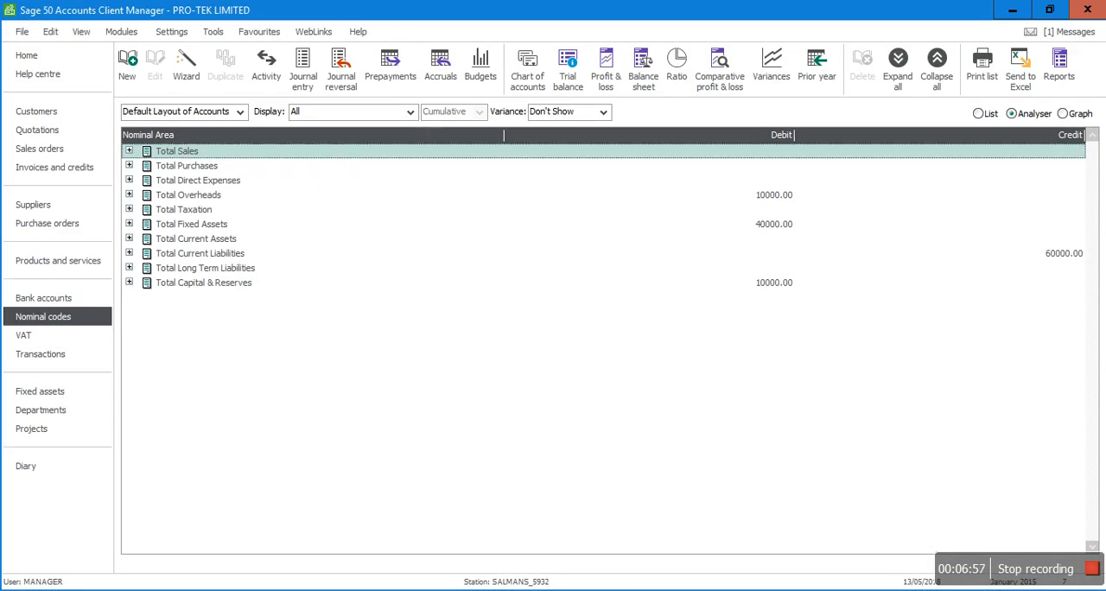
Step: Open the Year End for 2015, continuing past the confirmations, and check the data for errors
{"action": "left_click", "coordinate": [217, 33]}
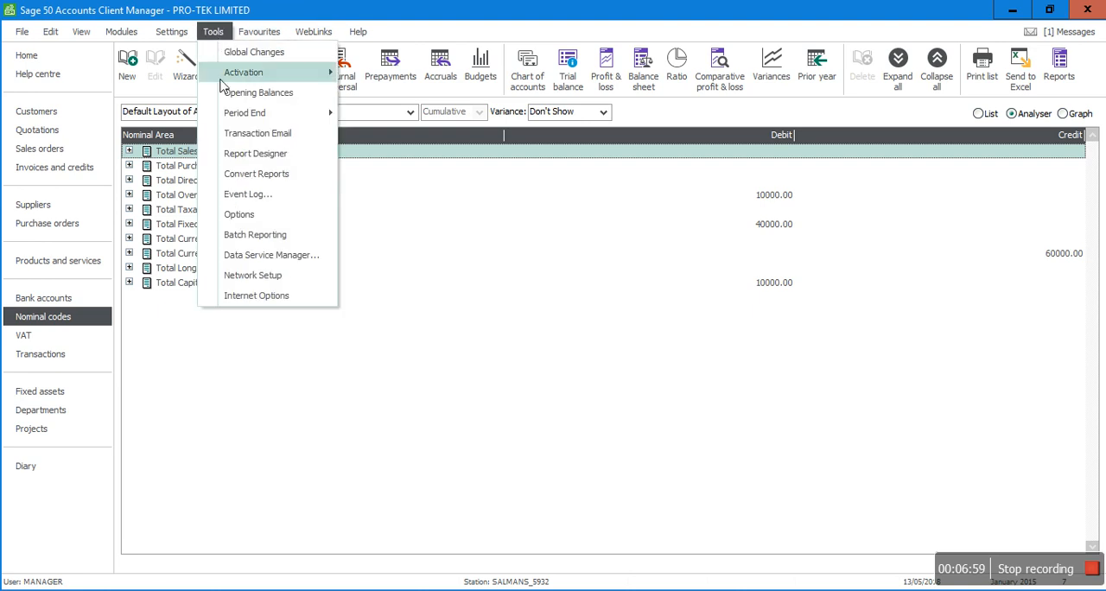
{"action": "mouse_move", "coordinate": [259, 113]}
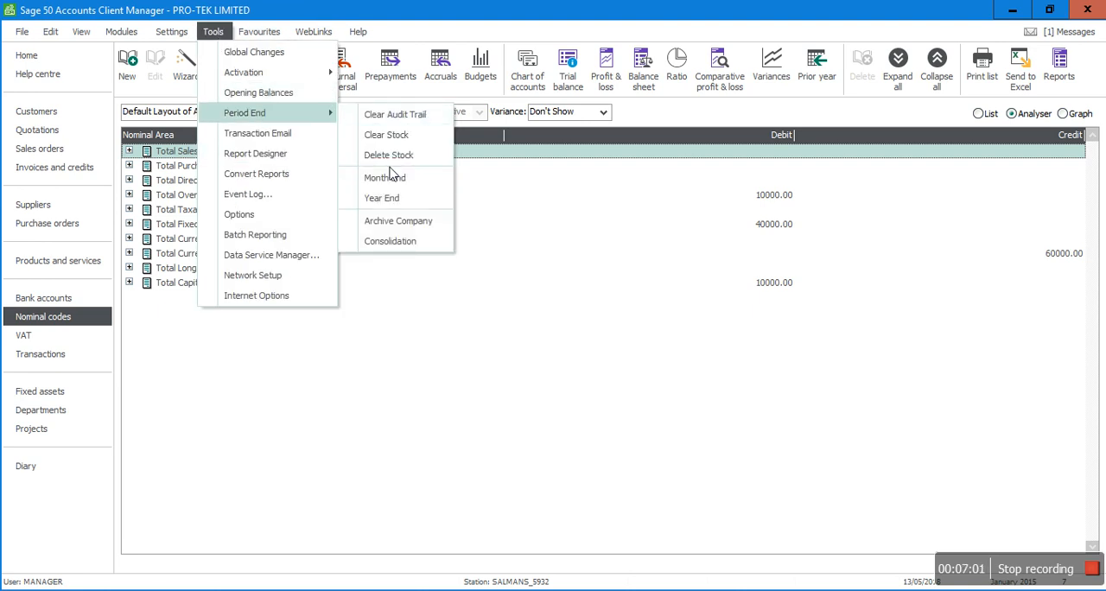
{"action": "left_click", "coordinate": [394, 198]}
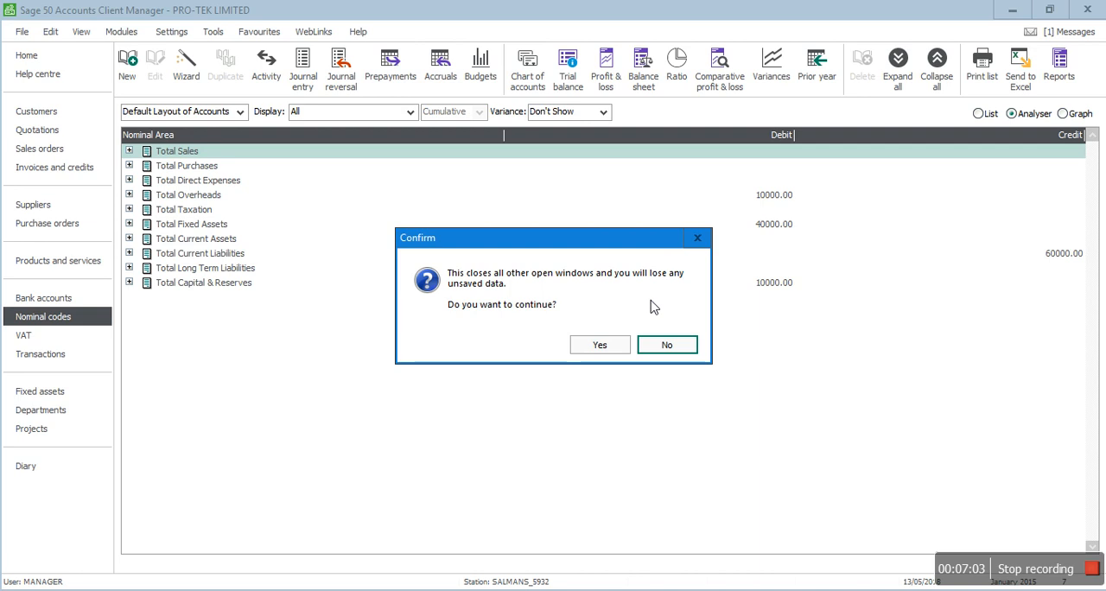
{"action": "left_click", "coordinate": [605, 344]}
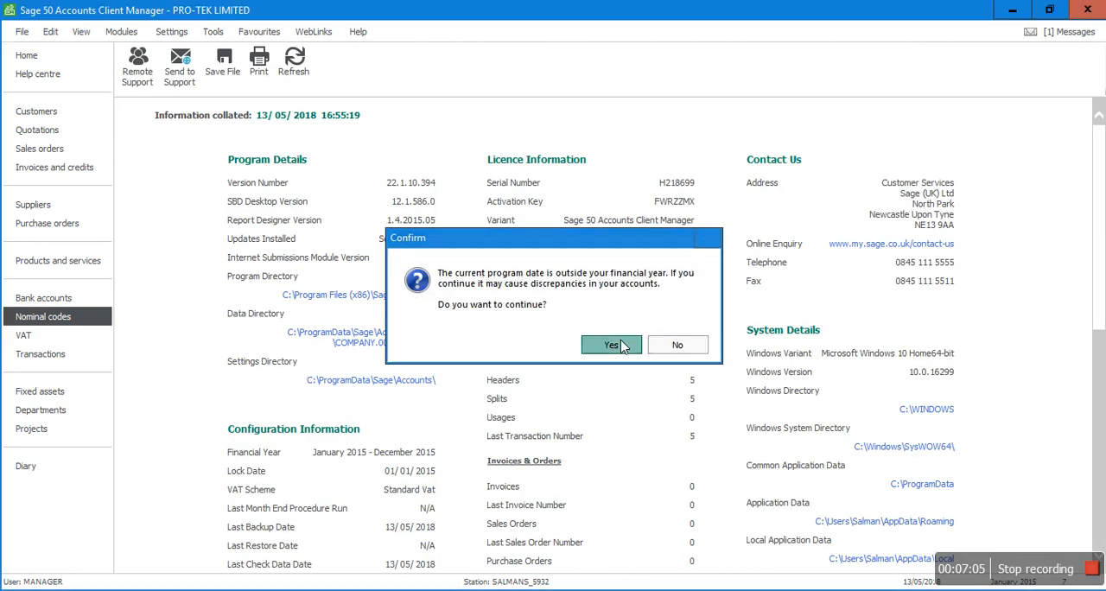
{"action": "left_click", "coordinate": [620, 344]}
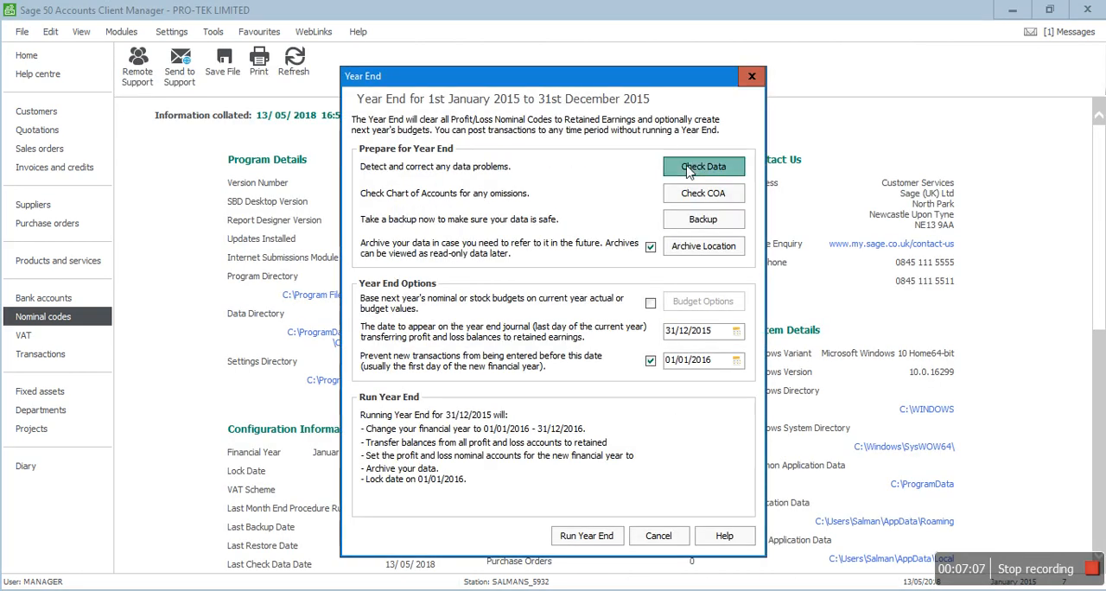
{"action": "left_click", "coordinate": [689, 172]}
{"action": "left_click", "coordinate": [604, 344]}
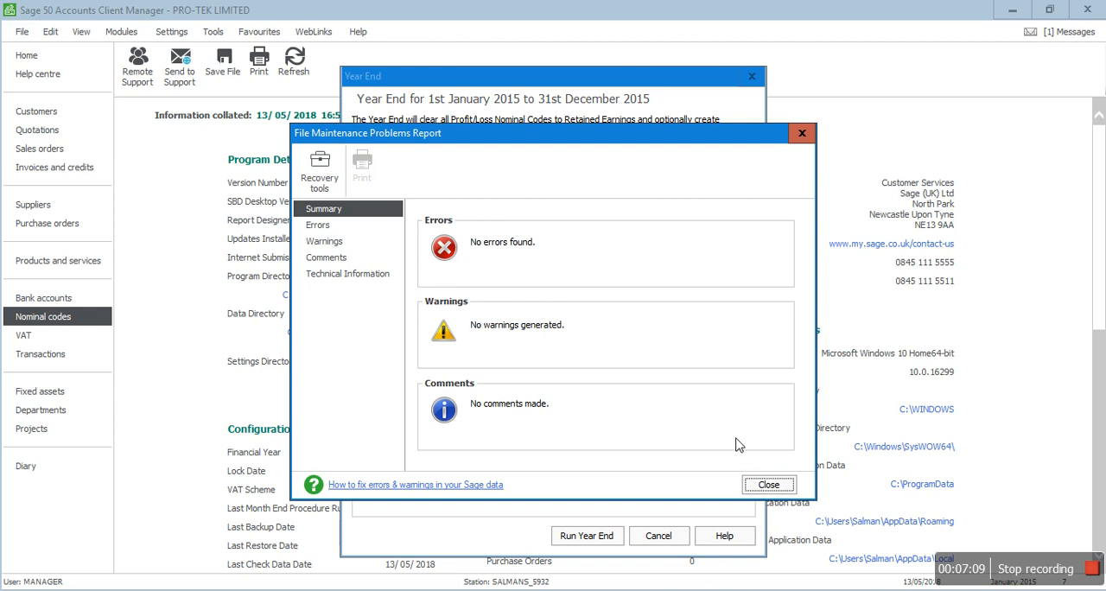
{"action": "left_click", "coordinate": [802, 134]}
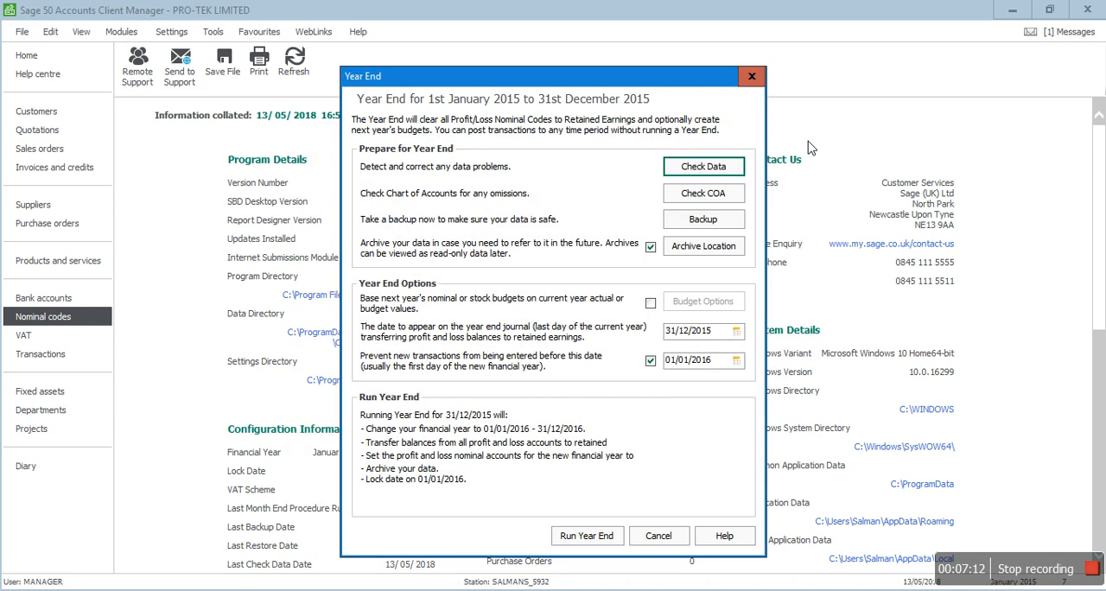
Step: Back up the company data to the Desktop under the suggested filename before running the 2015 year end
{"action": "left_click", "coordinate": [691, 223]}
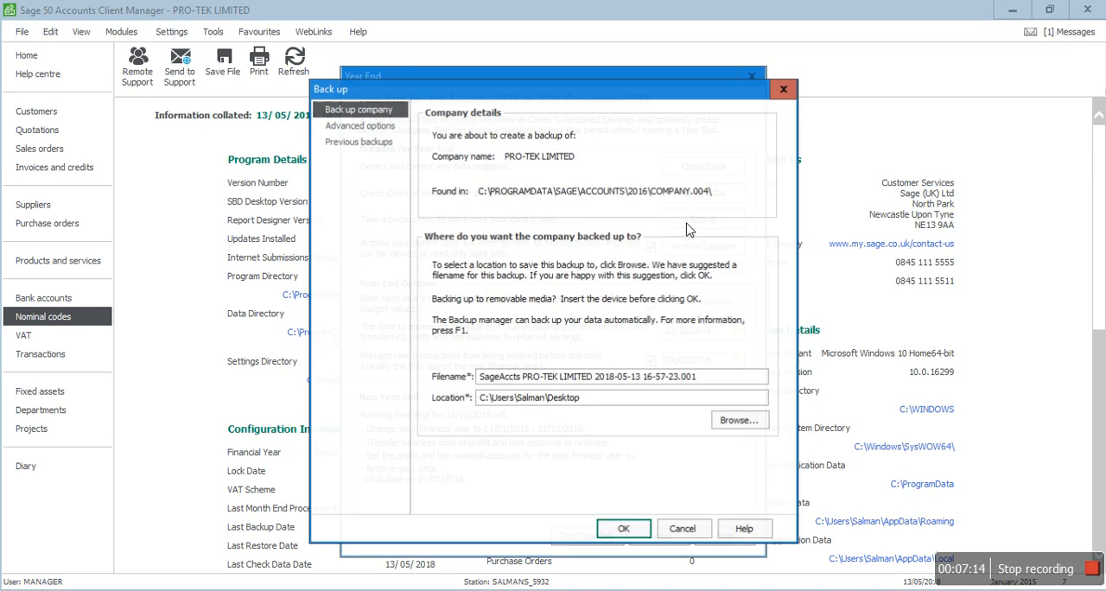
{"action": "left_click", "coordinate": [623, 530]}
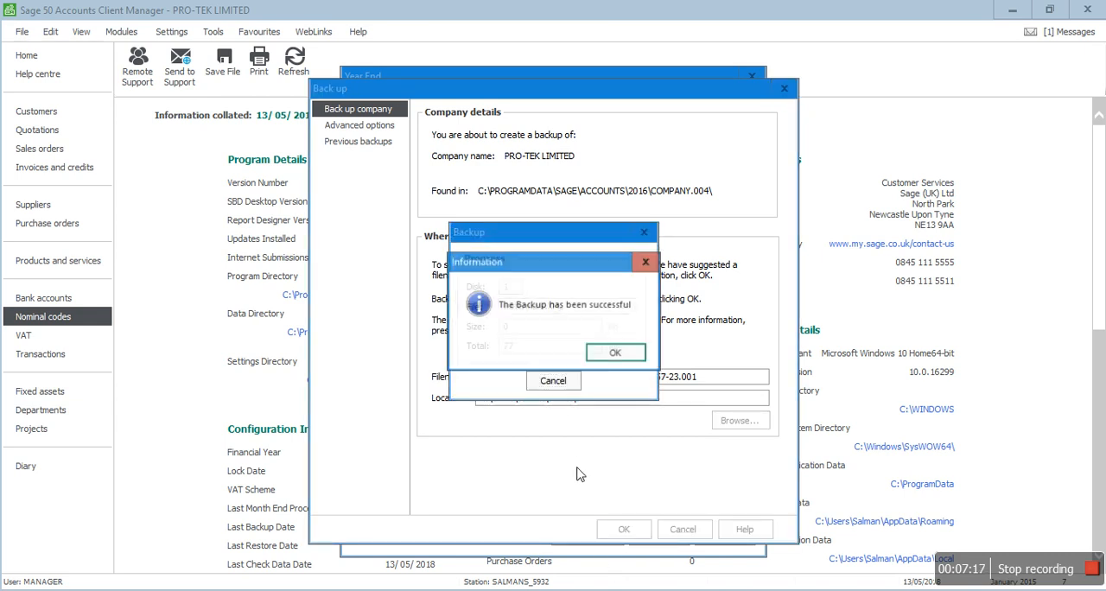
{"action": "left_click", "coordinate": [620, 350]}
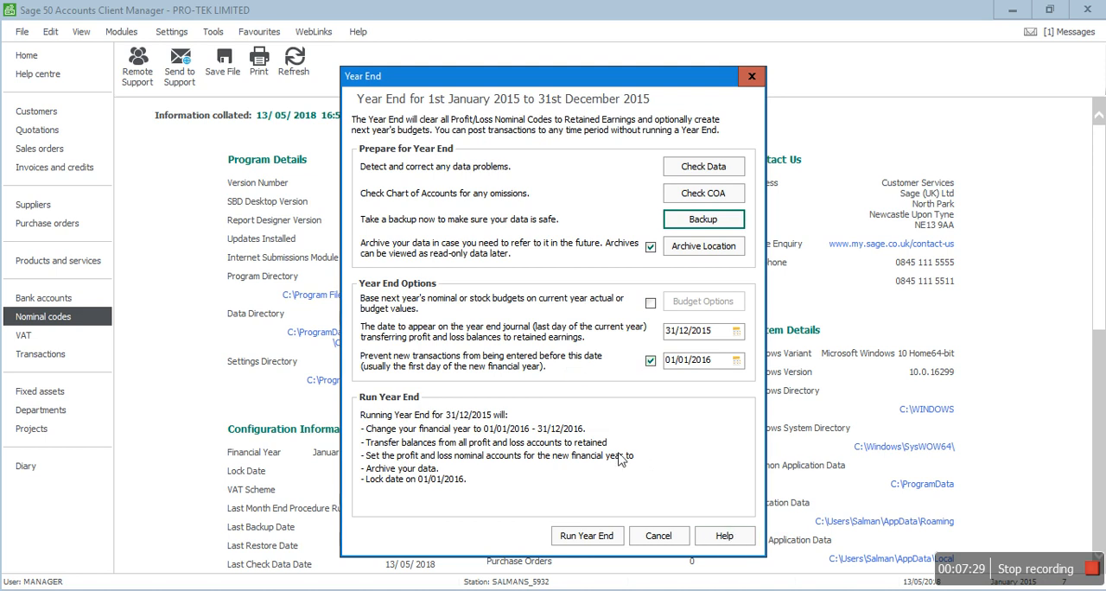
Step: Run the year end for 01/01/2015 to 31/12/2015 and output the Year End Report as a preview
{"action": "left_click", "coordinate": [586, 535]}
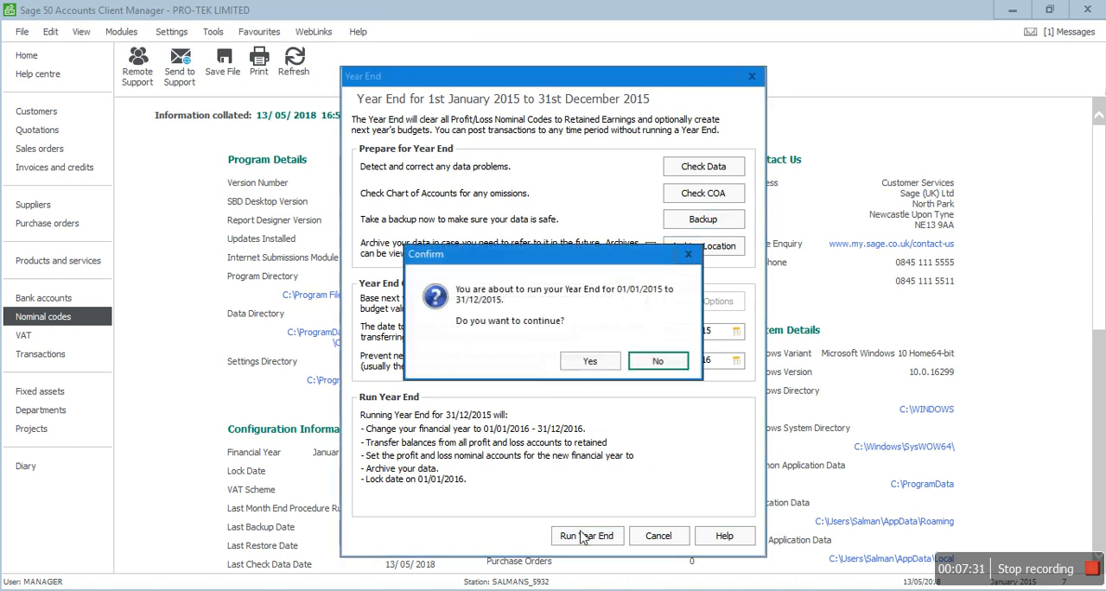
{"action": "left_click", "coordinate": [588, 361]}
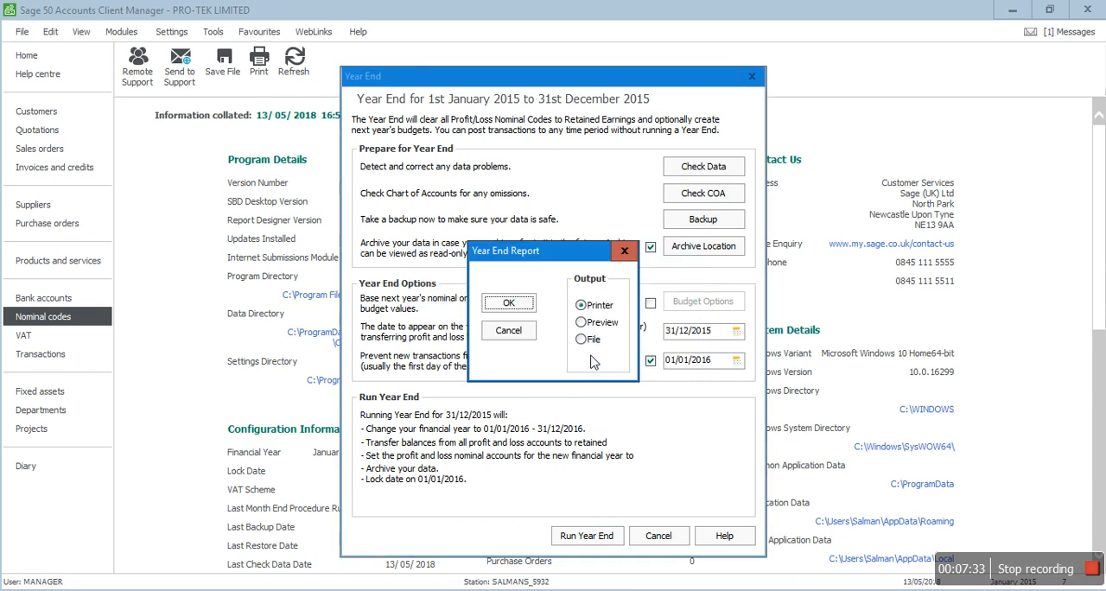
{"action": "left_click", "coordinate": [582, 323]}
{"action": "left_click", "coordinate": [515, 306]}
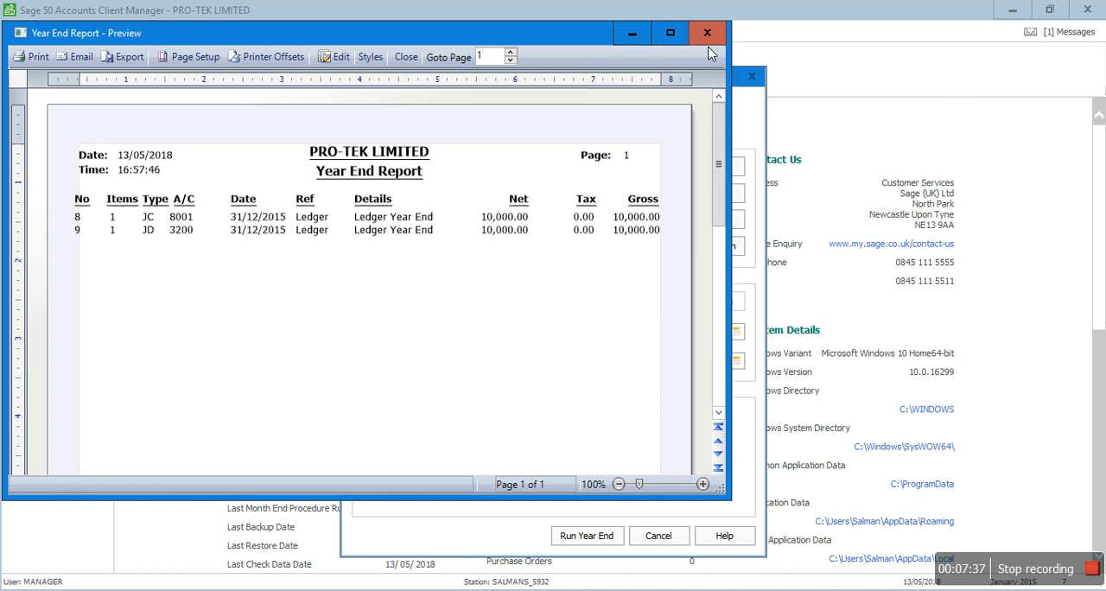
Step: Close the Year End Report preview, acknowledge the completed year end and return to the nominal codes list
{"action": "left_click", "coordinate": [707, 33]}
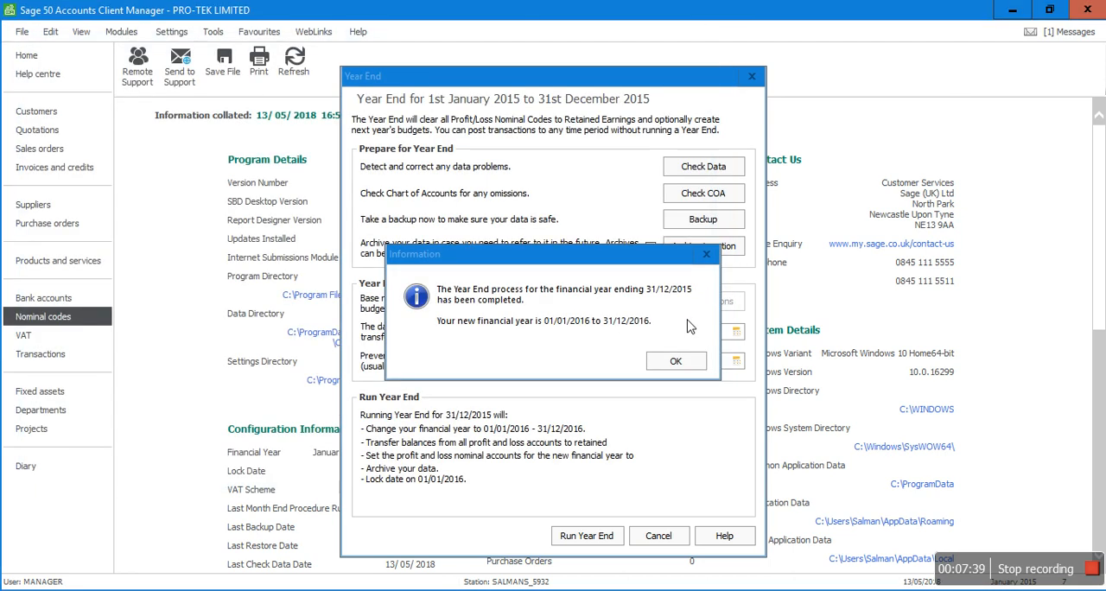
{"action": "left_click", "coordinate": [671, 366]}
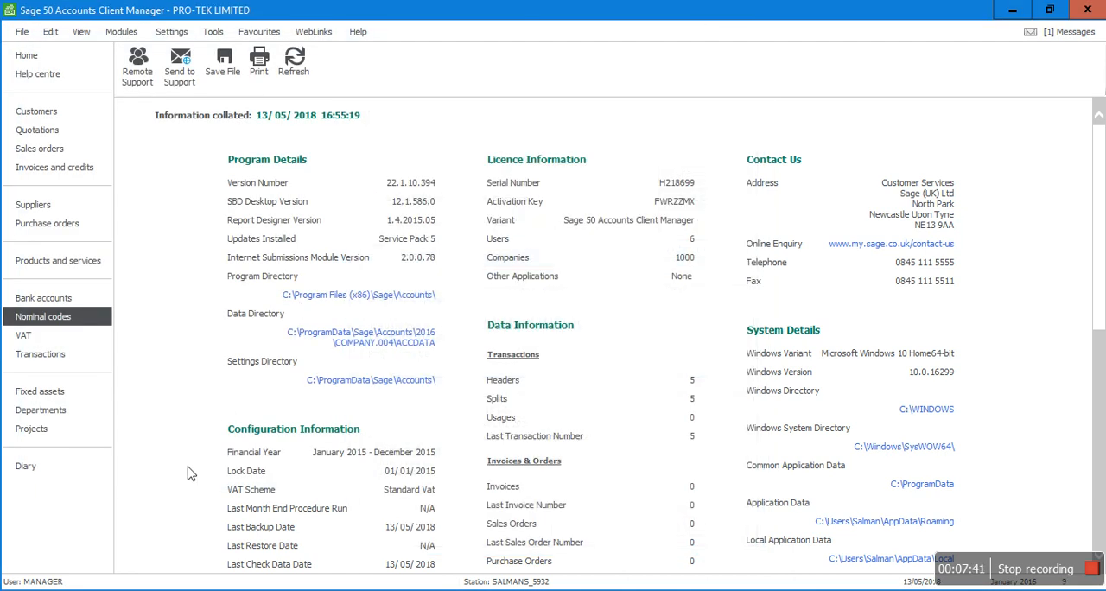
{"action": "left_click", "coordinate": [358, 33]}
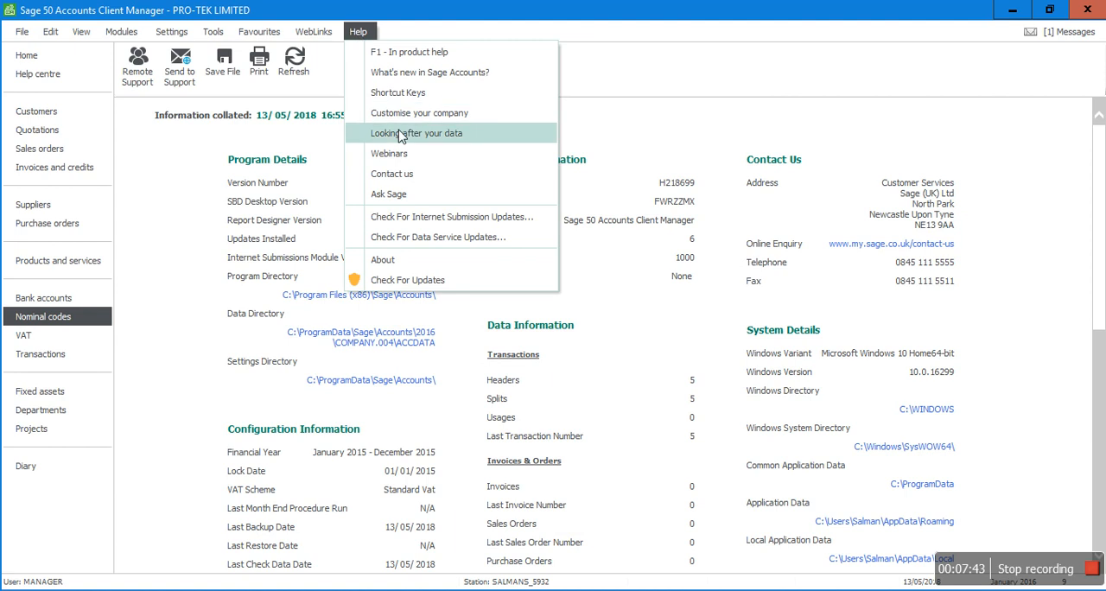
{"action": "left_click", "coordinate": [388, 262]}
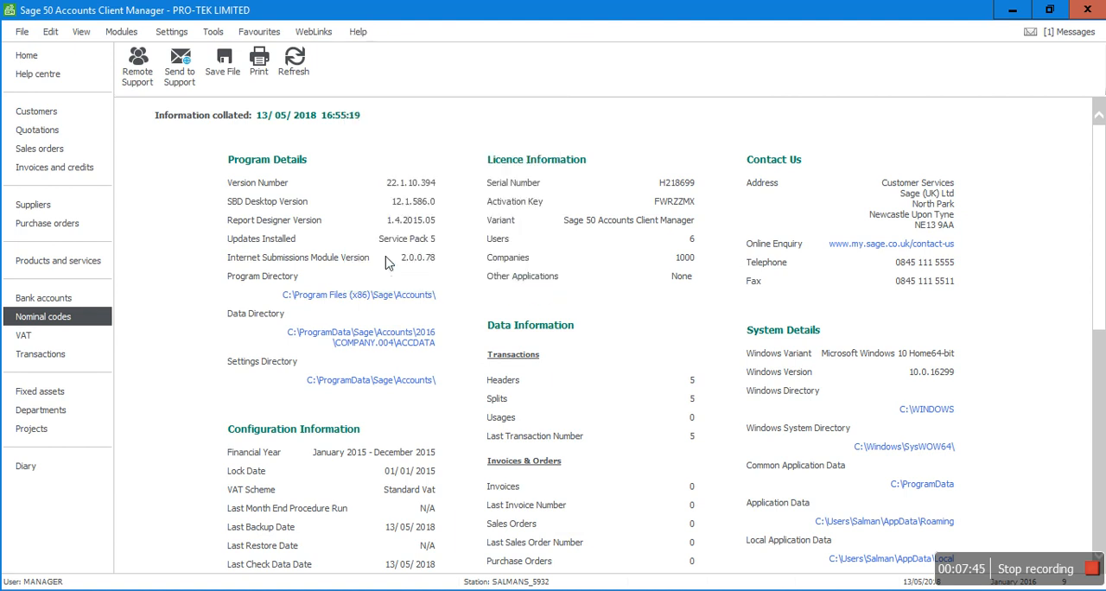
{"action": "left_click", "coordinate": [37, 207]}
{"action": "left_click", "coordinate": [35, 320]}
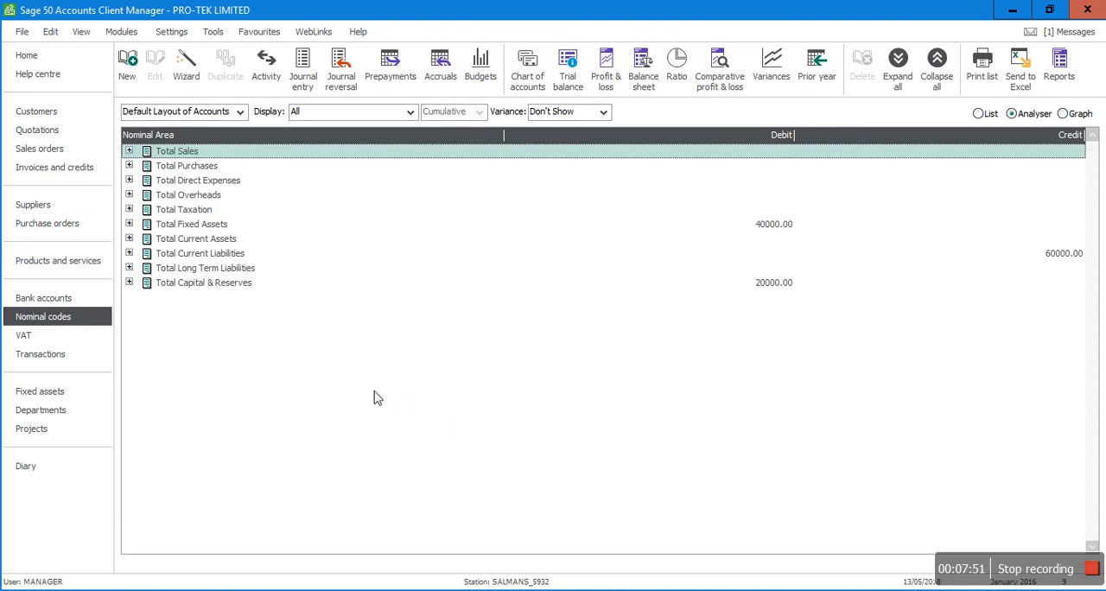
Step: Switch to Adobe Acrobat Reader to read the double entries for the September 18, 2016 disposal, then return to Sage
{"action": "key", "text": "alt+Tab"}
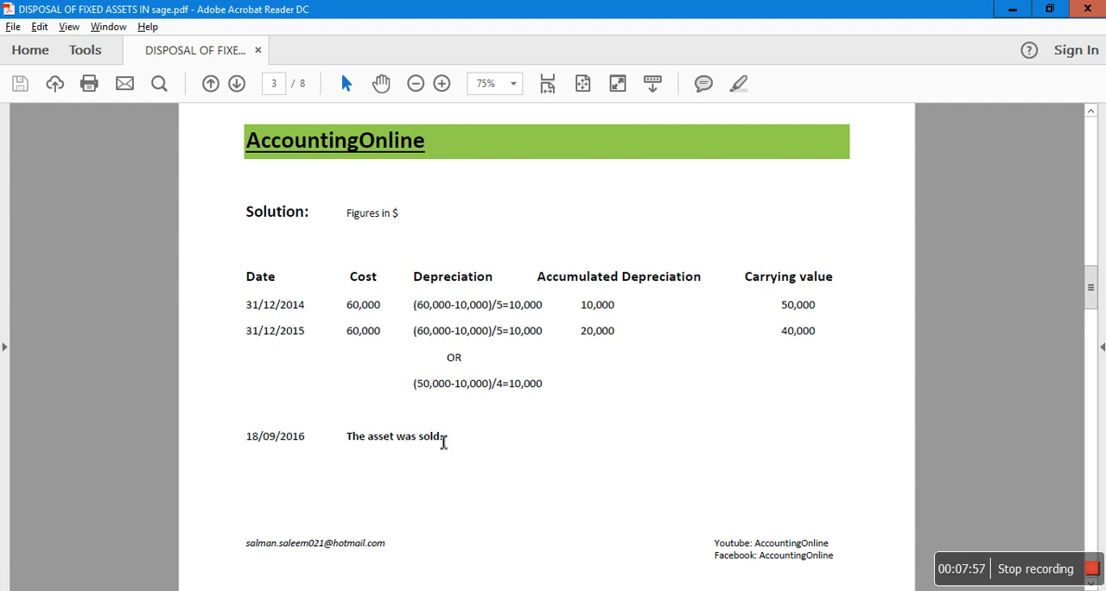
{"action": "left_click_drag", "start_coordinate": [1091, 288], "coordinate": [1092, 335]}
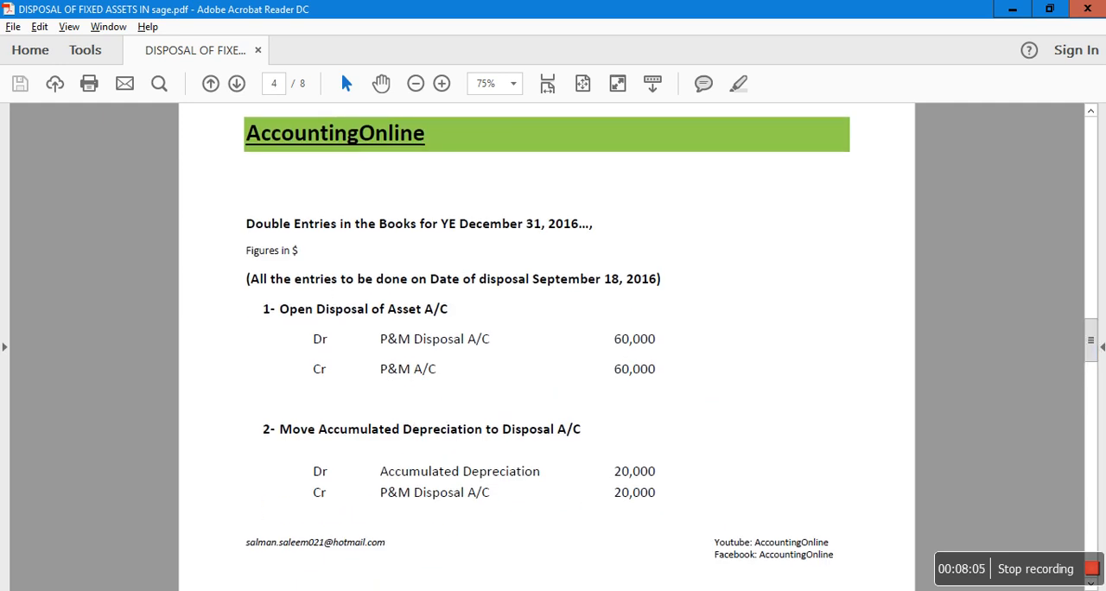
{"action": "key", "text": "alt+Tab"}
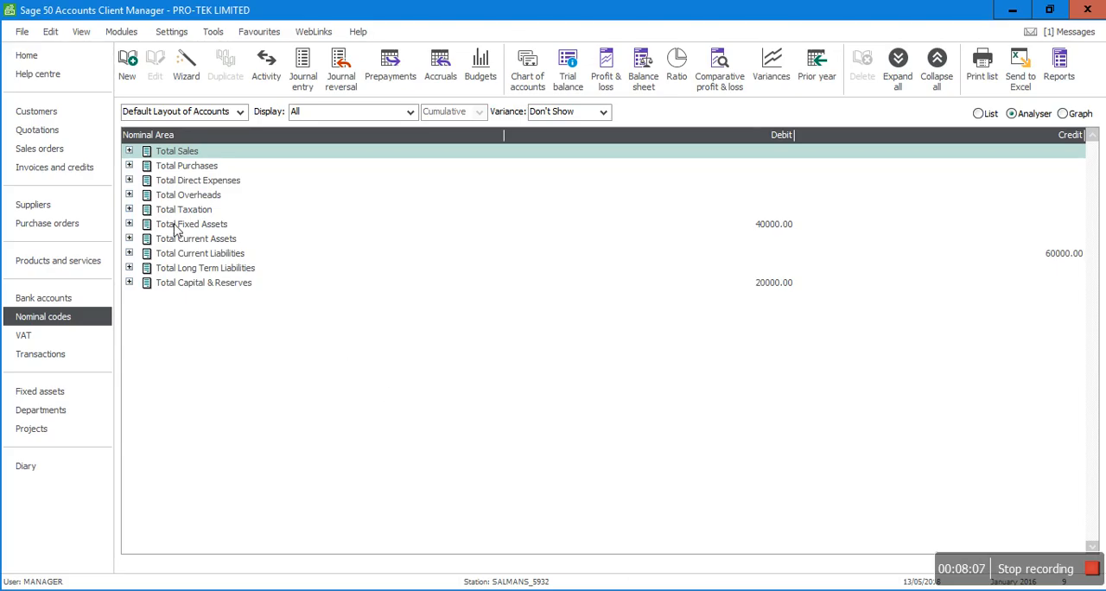
Step: Locate nominal account 4200 Sales of Assets under Total Sales and compare it with the first disposal entry in Adobe Acrobat Reader
{"action": "left_click", "coordinate": [129, 151]}
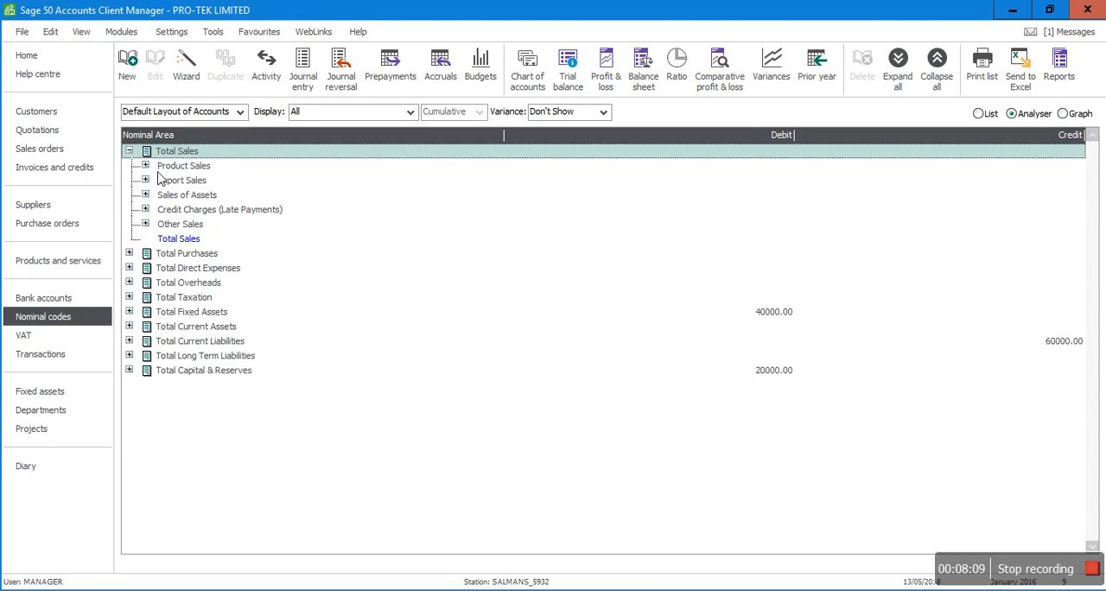
{"action": "left_click", "coordinate": [145, 195]}
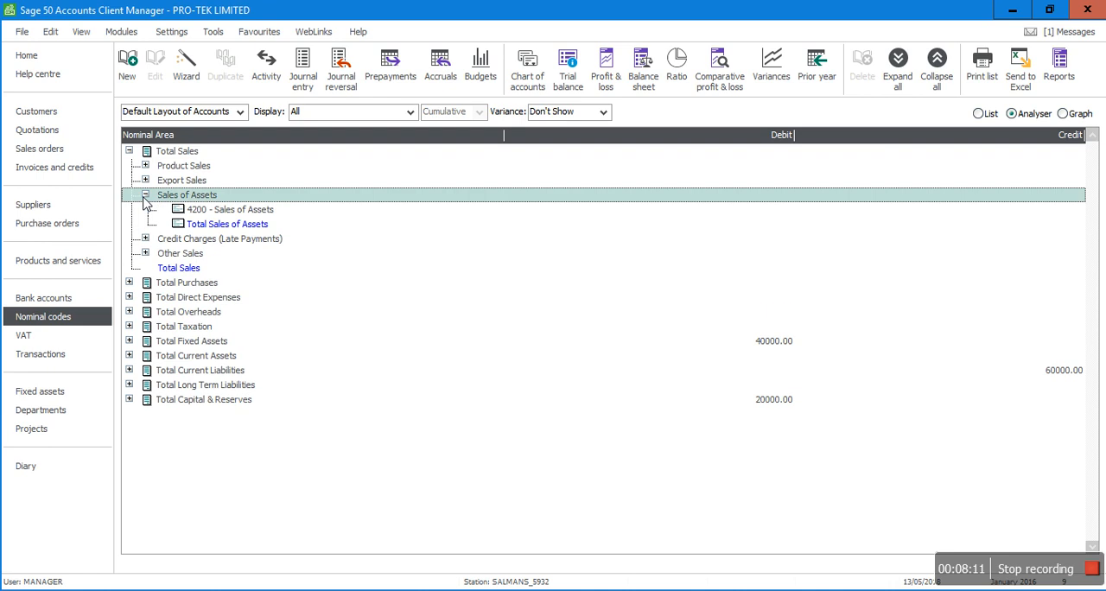
{"action": "left_click", "coordinate": [223, 214]}
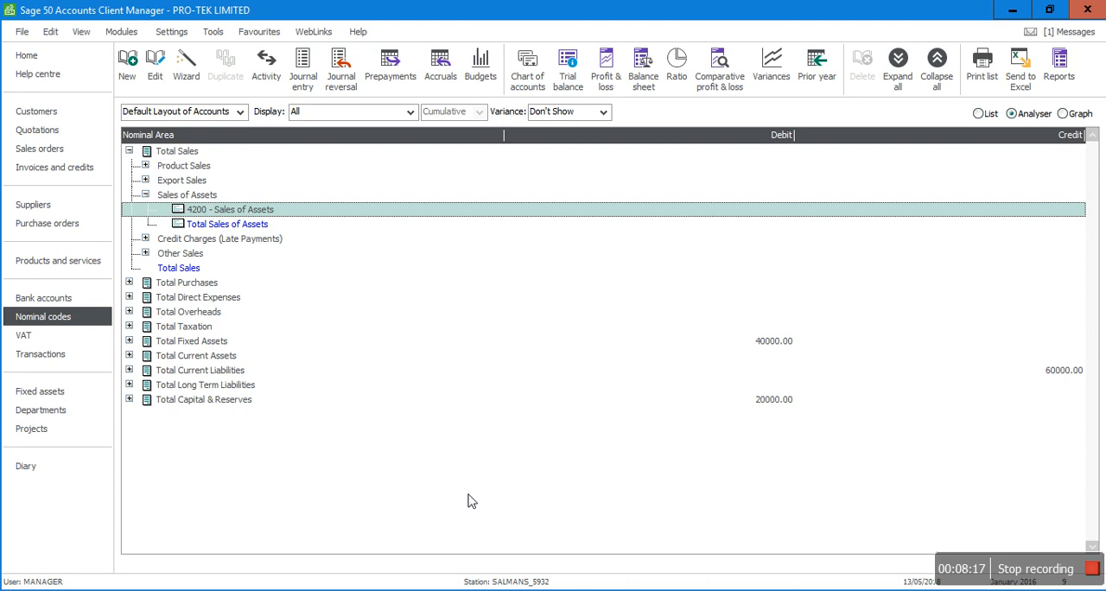
{"action": "mouse_move", "coordinate": [498, 590]}
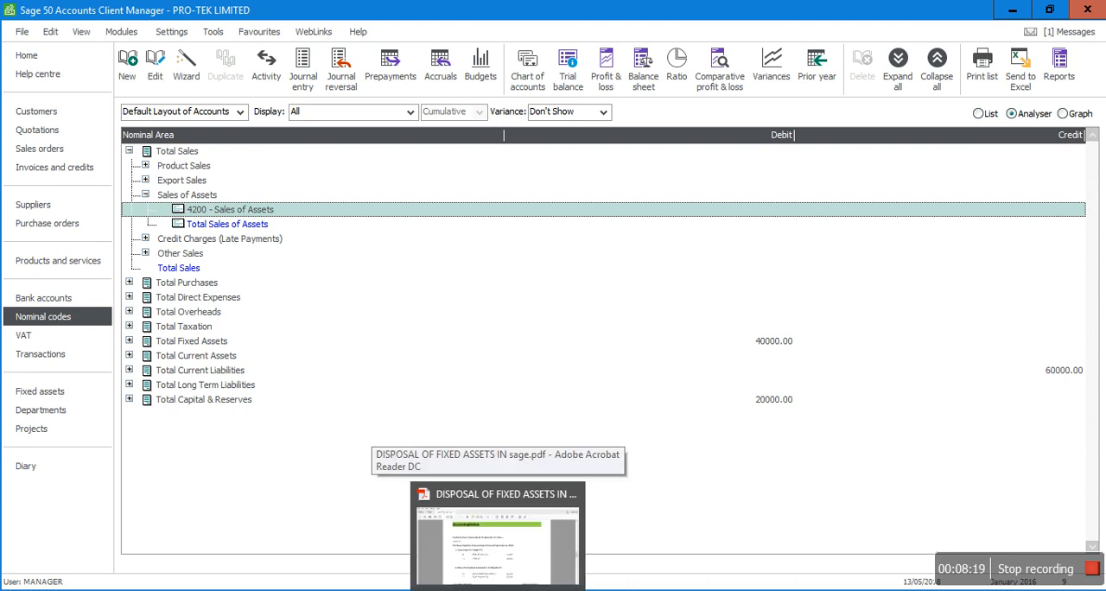
{"action": "left_click", "coordinate": [458, 590]}
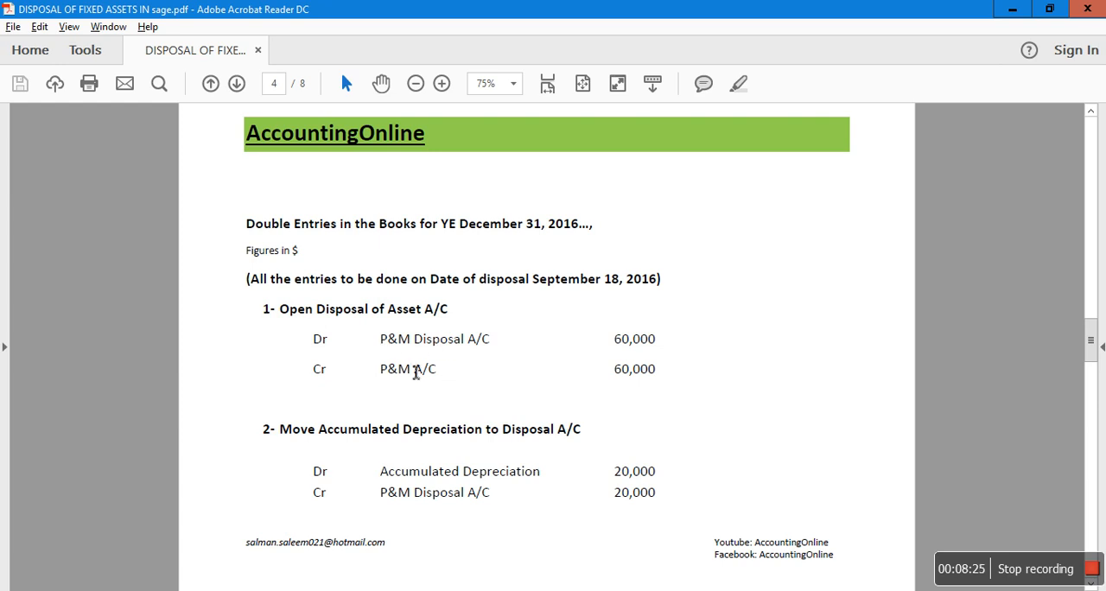
{"action": "left_click", "coordinate": [456, 587]}
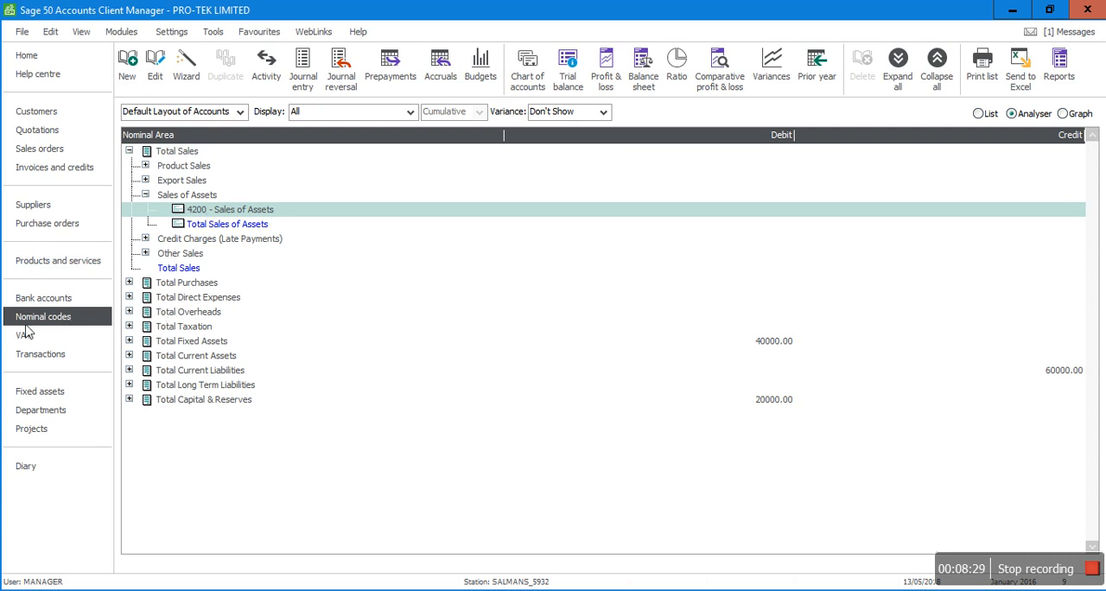
Step: Start a journal entry with the reference DISPOSAL OF ASSET and the posting date 18/09/2016
{"action": "left_click", "coordinate": [303, 69]}
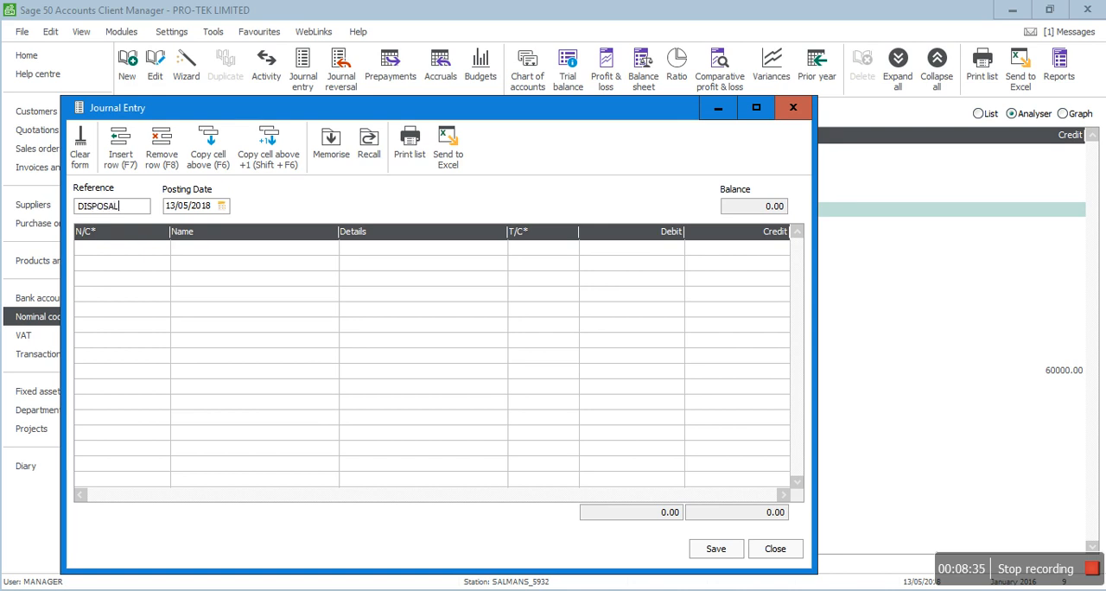
{"action": "type", "text": "DISPOSAL OF ASSET"}
{"action": "key", "text": "Tab"}
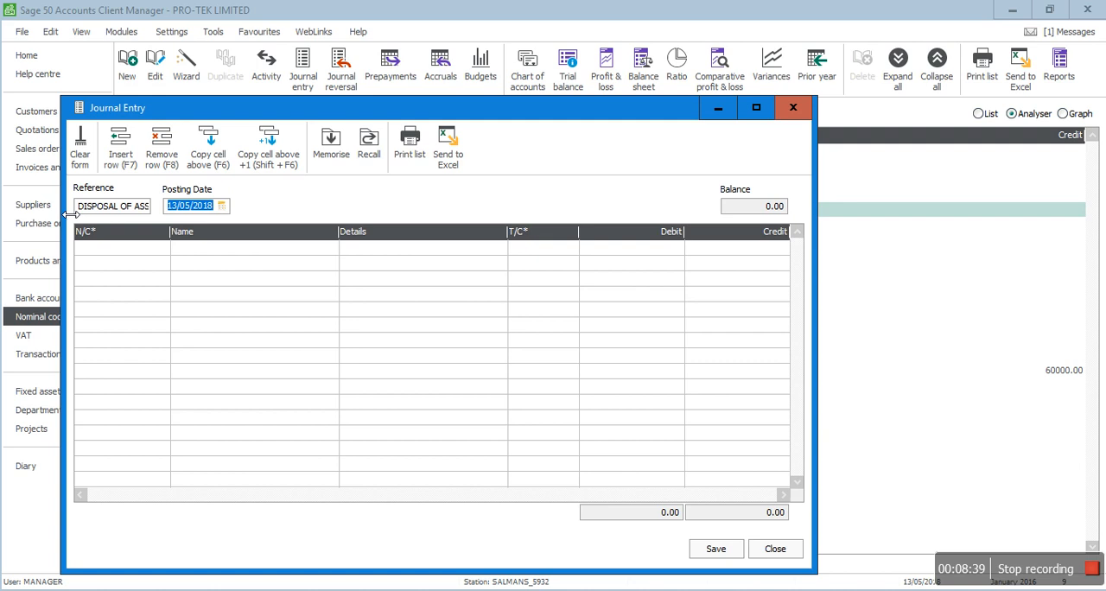
{"action": "type", "text": "18/09/2016"}
{"action": "key", "text": "Tab"}
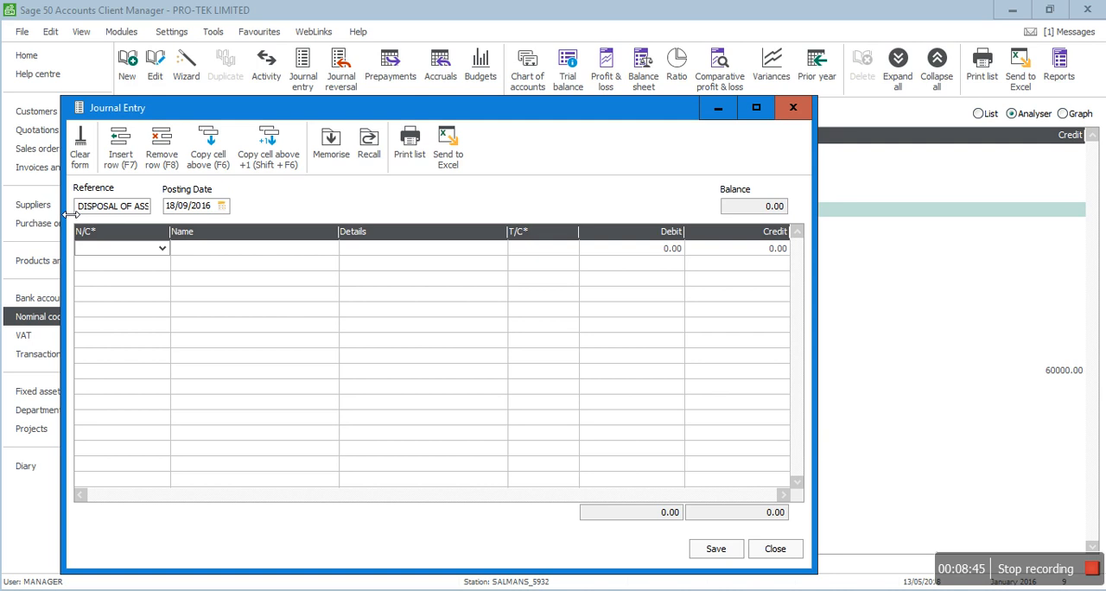
Step: Enter a journal line debiting 4200 Sales of Assets with 60000, reusing the reference DISPOSAL OF ASSET as its details
{"action": "type", "text": "4200"}
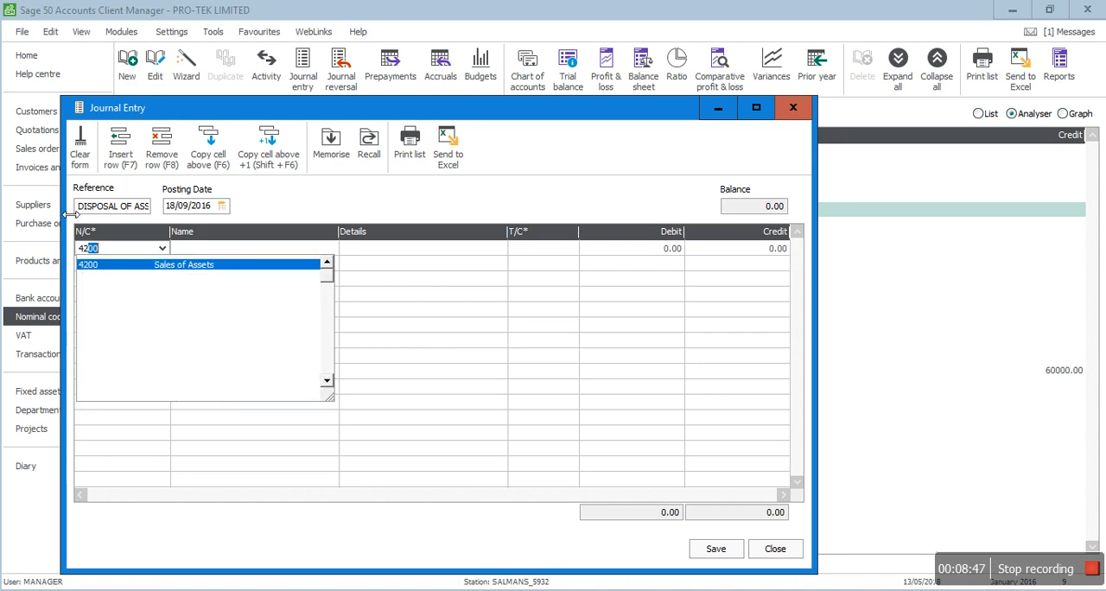
{"action": "key", "text": "Tab"}
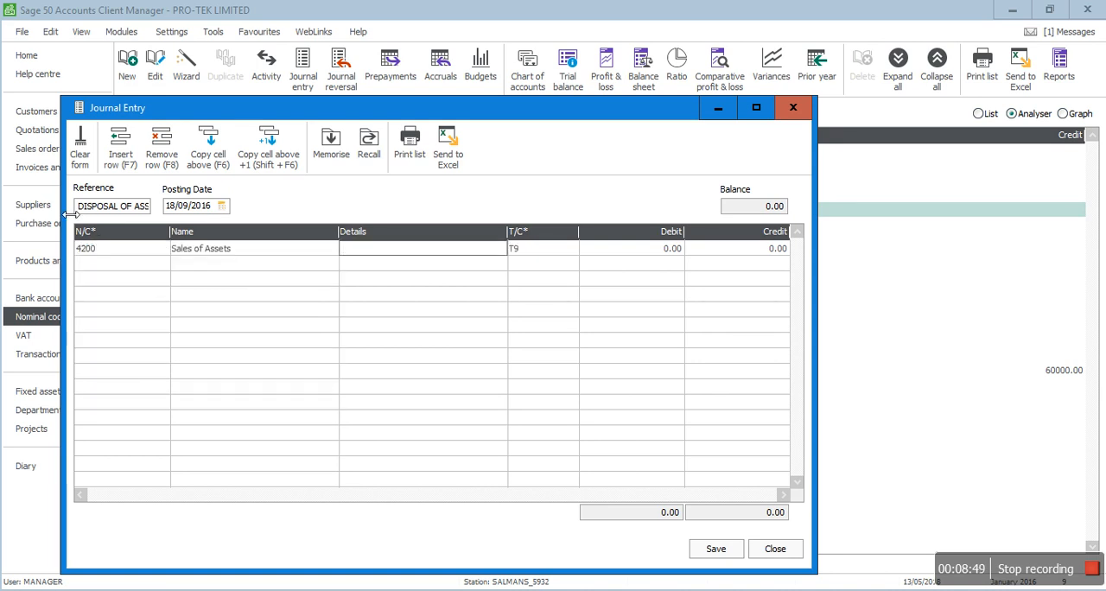
{"action": "double_click", "coordinate": [113, 206]}
{"action": "key", "text": "Home"}
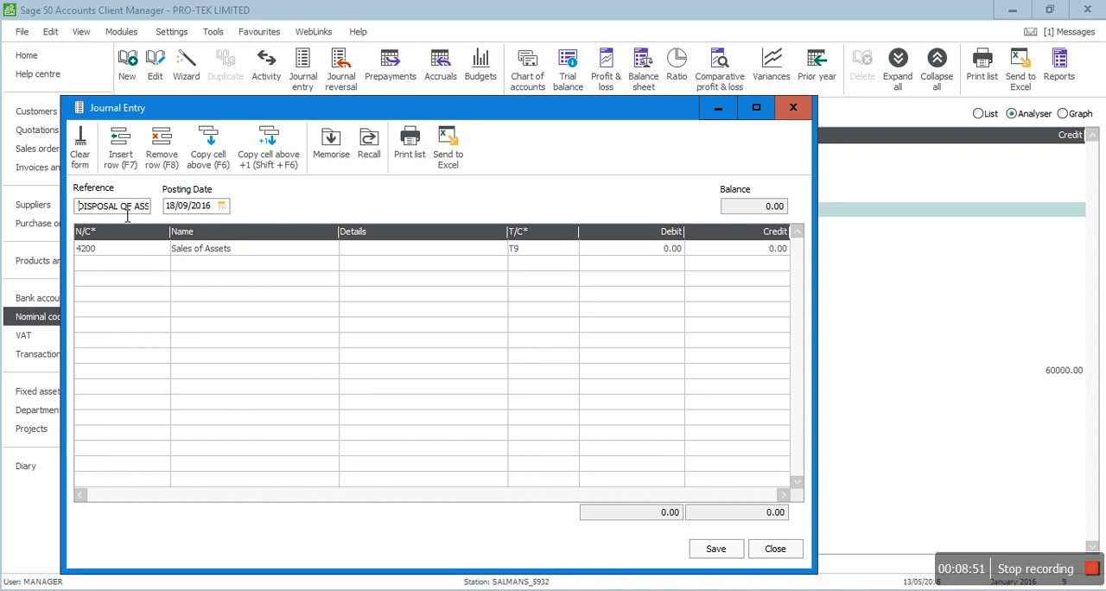
{"action": "key", "text": "ctrl+shift+Right"}
{"action": "key", "text": "ctrl+shift+Right"}
{"action": "key", "text": "ctrl+shift+Right"}
{"action": "key", "text": "ctrl+c"}
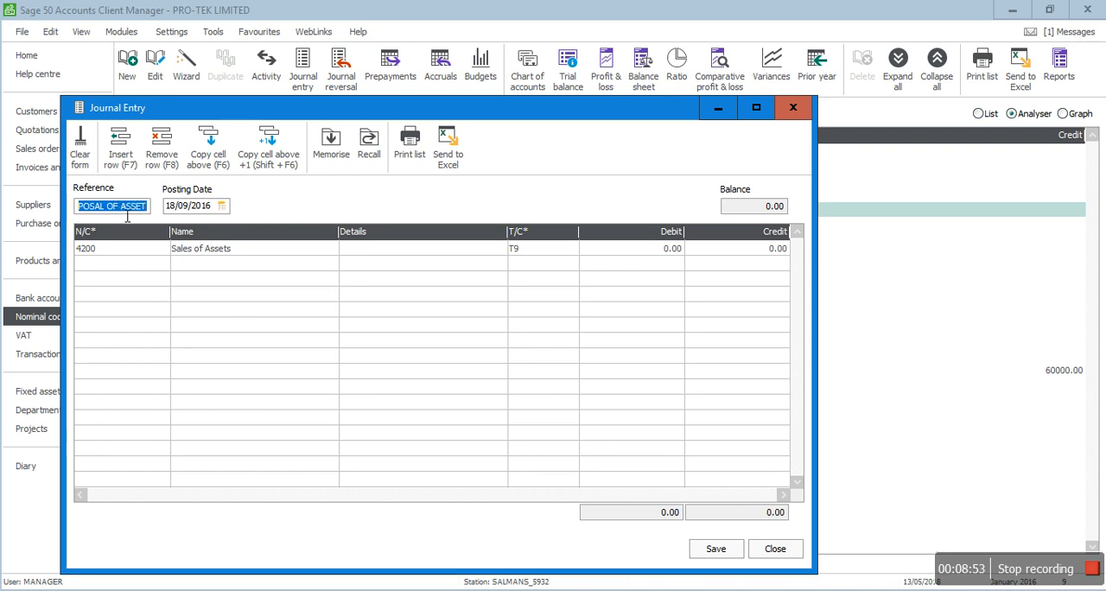
{"action": "key", "text": "Tab"}
{"action": "key", "text": "Tab"}
{"action": "key", "text": "ctrl+v"}
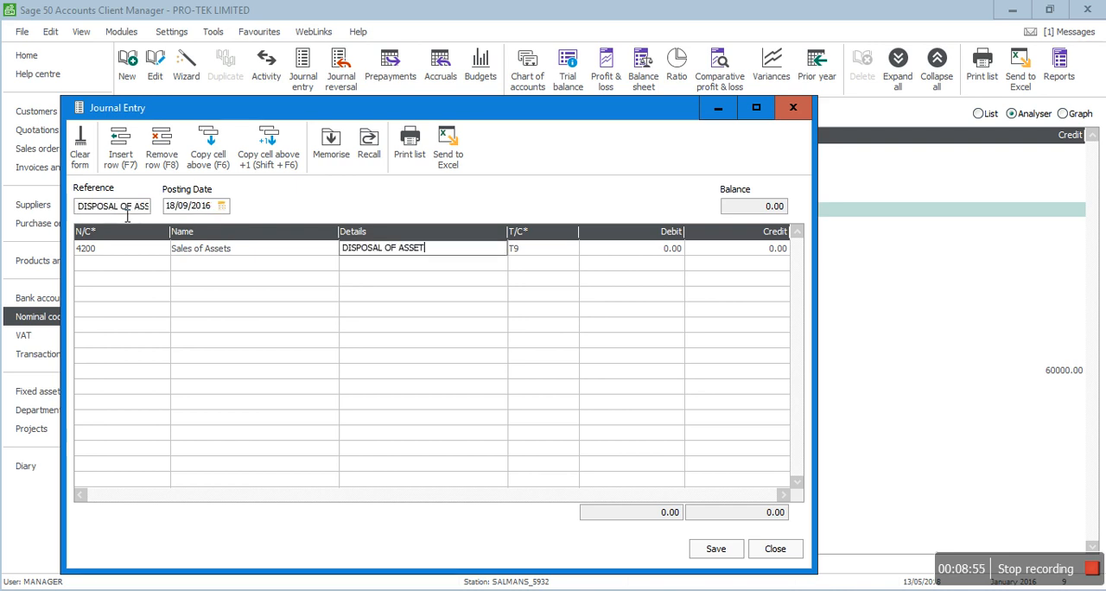
{"action": "key", "text": "Tab"}
{"action": "type", "text": "00"}
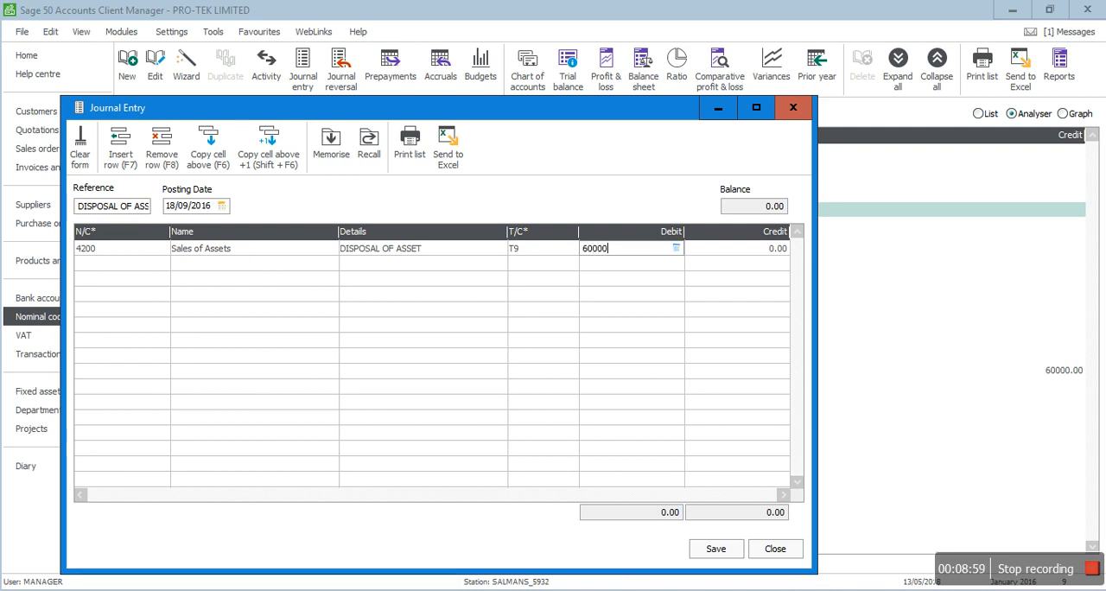
{"action": "key", "text": "Tab"}
{"action": "key", "text": "Tab"}
Step: Credit 0020 Plant and Machinery with 60000, copy the details DISPOSAL OF ASSET from the line above, and save and close the journal
{"action": "type", "text": "0020"}
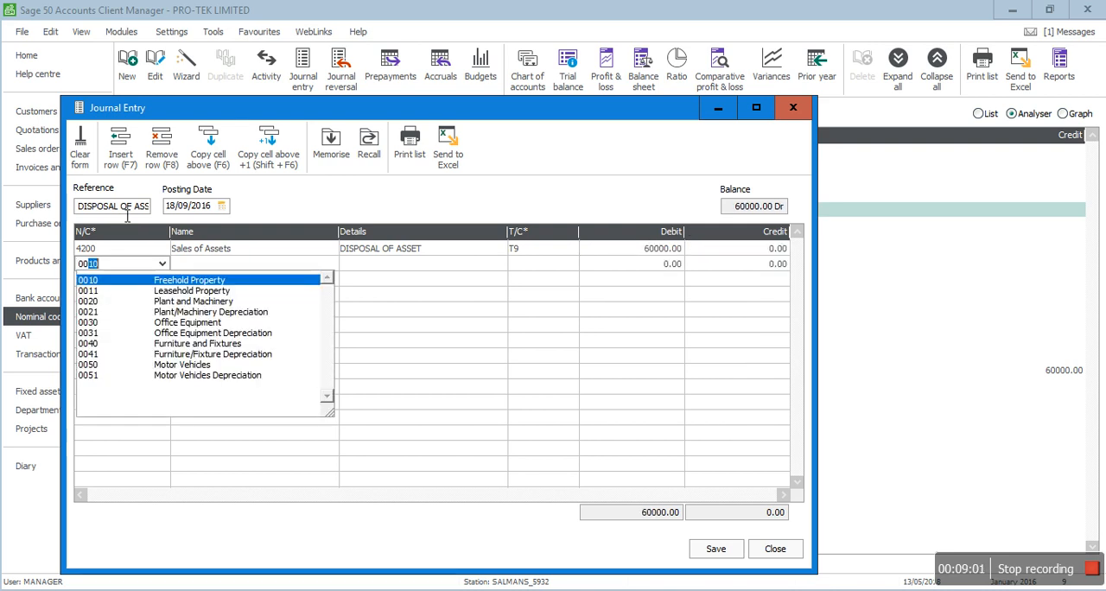
{"action": "key", "text": "Tab"}
{"action": "key", "text": "Tab"}
{"action": "key", "text": "Tab"}
{"action": "key", "text": "Tab"}
{"action": "type", "text": "60000"}
{"action": "key", "text": "Tab"}
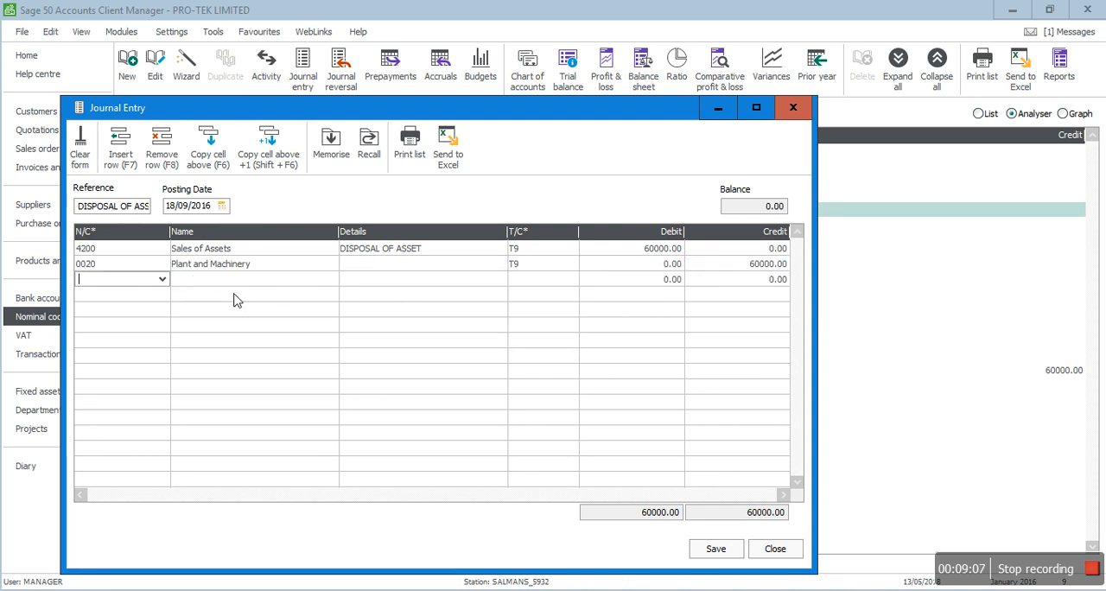
{"action": "left_click", "coordinate": [370, 268]}
{"action": "key", "text": "F6"}
{"action": "key", "text": "Tab"}
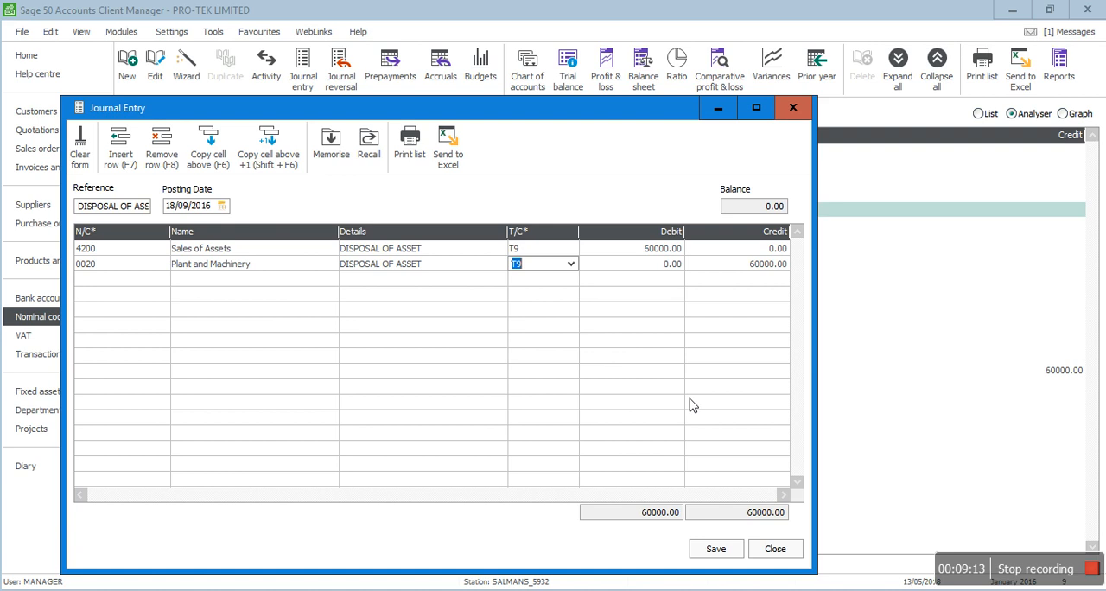
{"action": "left_click", "coordinate": [715, 550]}
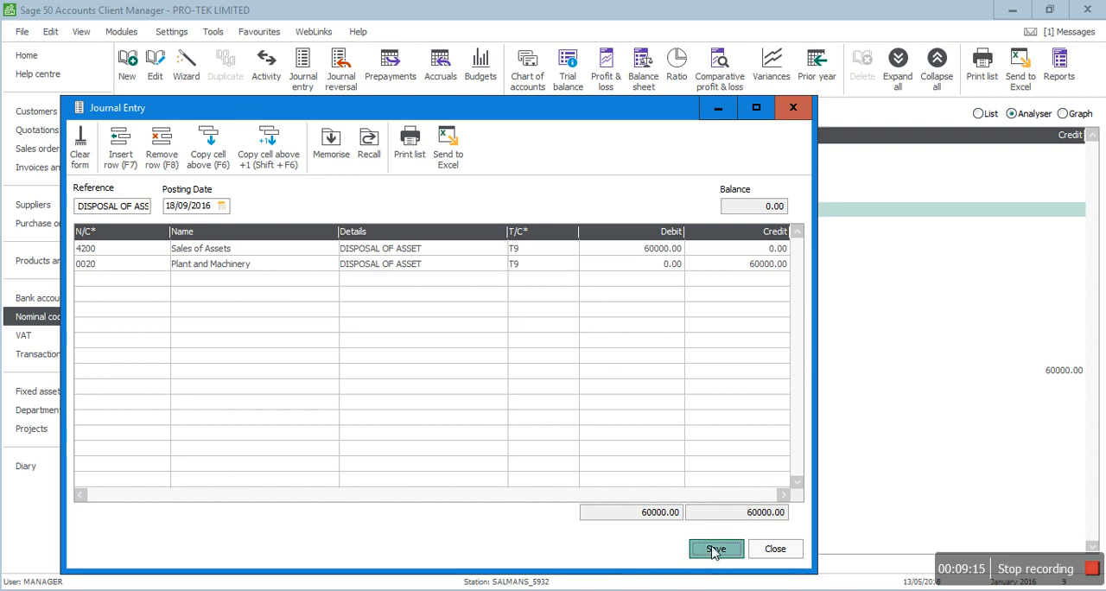
{"action": "left_click", "coordinate": [776, 551]}
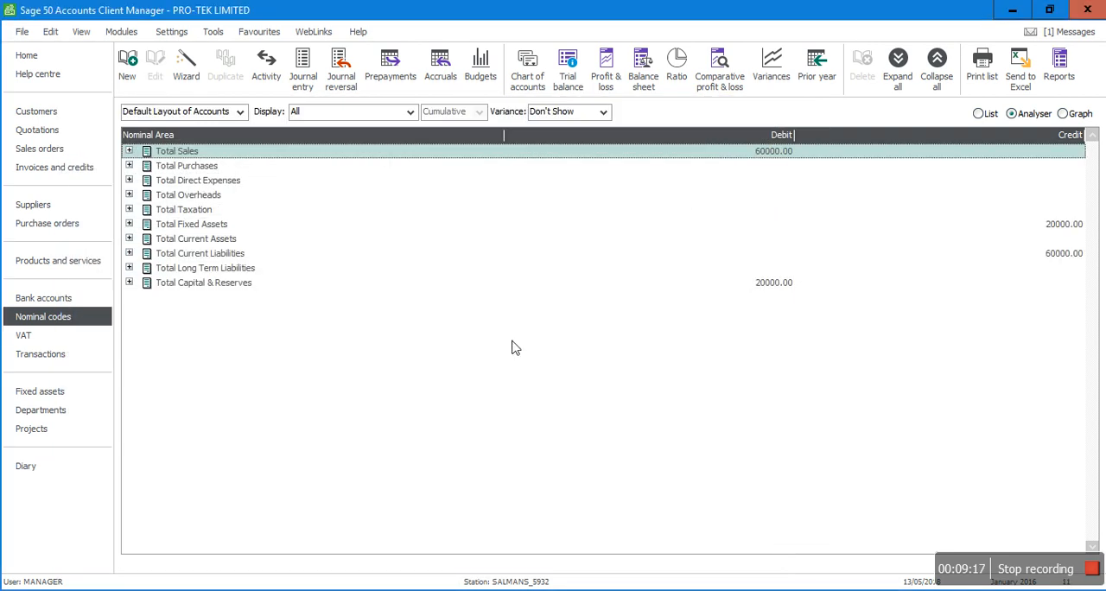
Step: Check the Plant and Machinery accounts under Total Fixed Assets, then read the accumulated depreciation entry in Adobe Acrobat Reader and return to Sage
{"action": "left_click", "coordinate": [130, 224]}
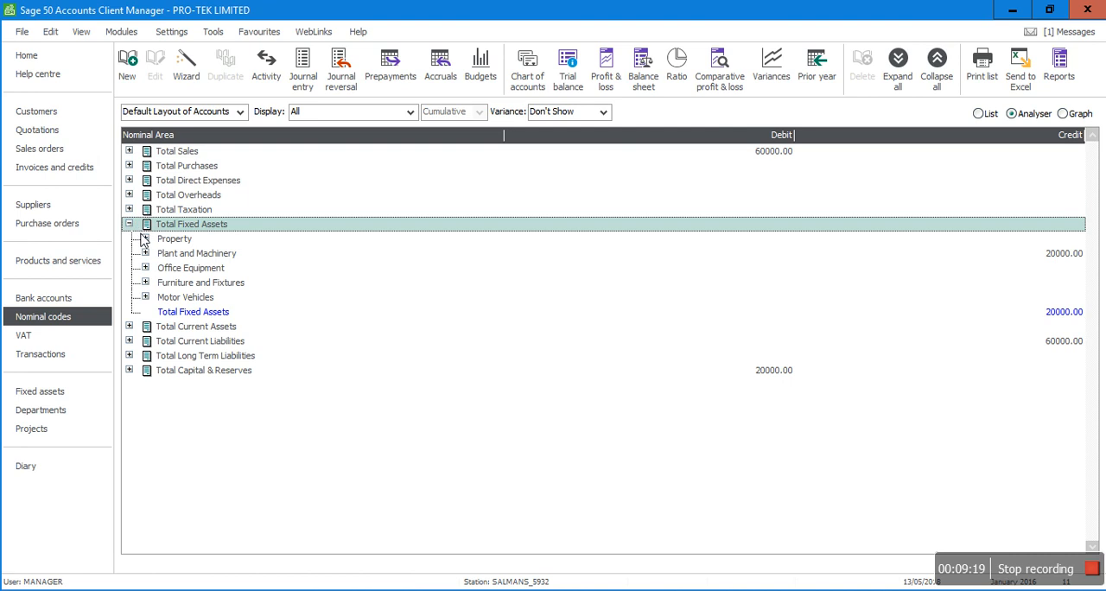
{"action": "left_click", "coordinate": [145, 253]}
{"action": "left_click", "coordinate": [269, 270]}
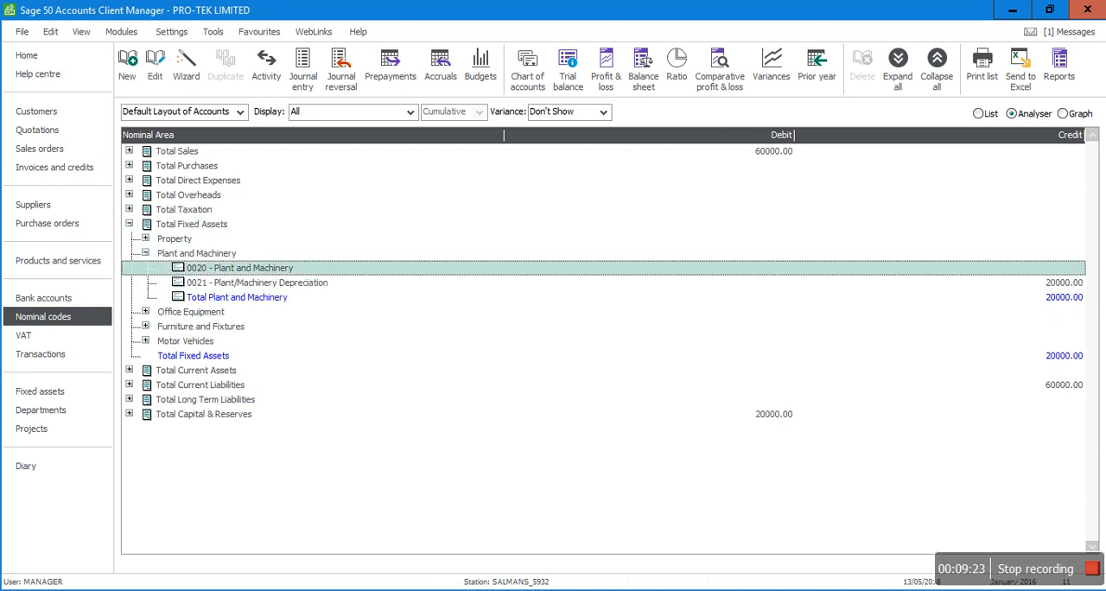
{"action": "left_click", "coordinate": [510, 590]}
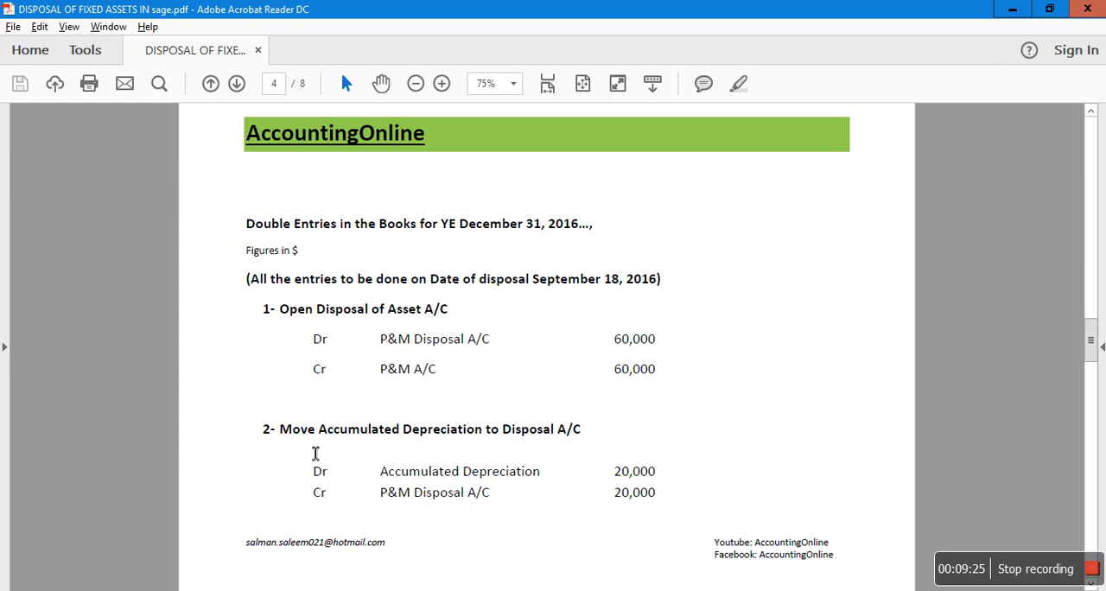
{"action": "key", "text": "alt+Tab"}
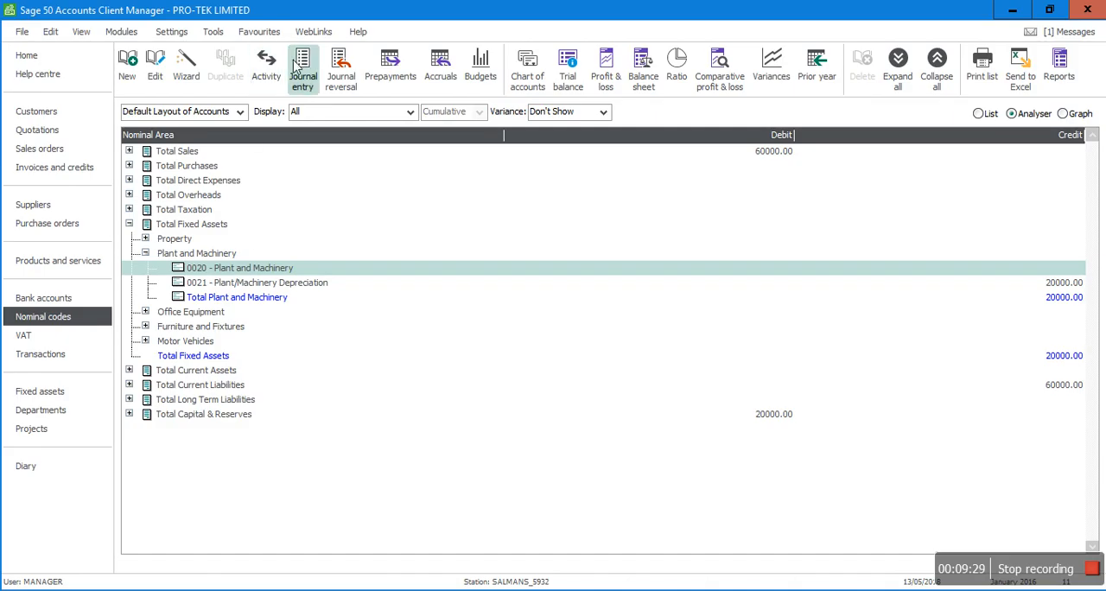
Step: Start another journal entry for moving the accumulated depreciation, with the reference DISPOSAL OF ASSET and the posting date 18/09/2016
{"action": "left_click", "coordinate": [303, 59]}
{"action": "key", "text": "ctrl+v"}
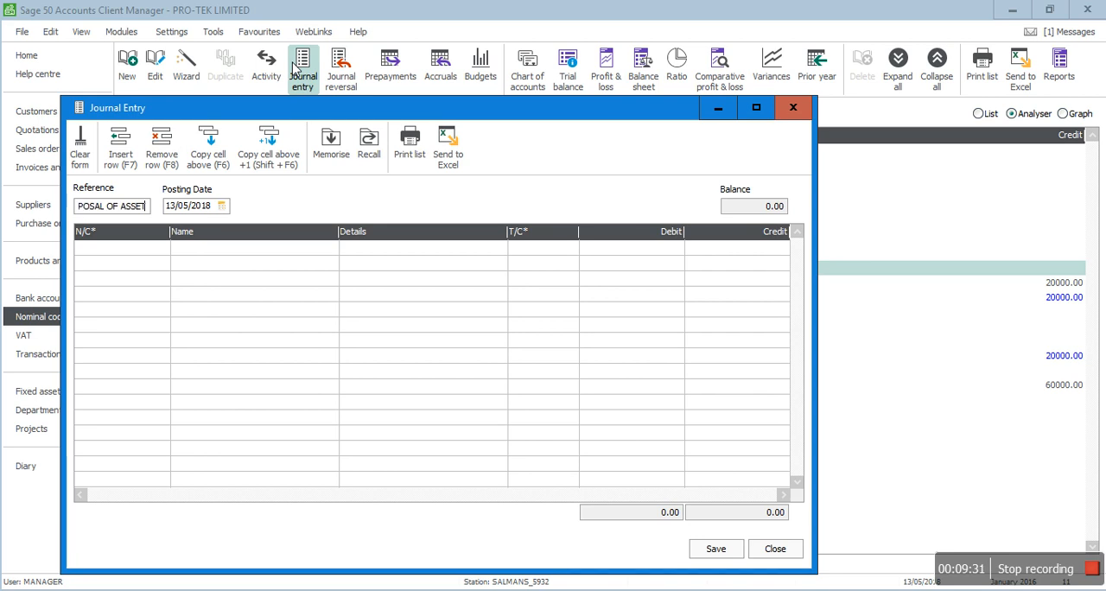
{"action": "key", "text": "Tab"}
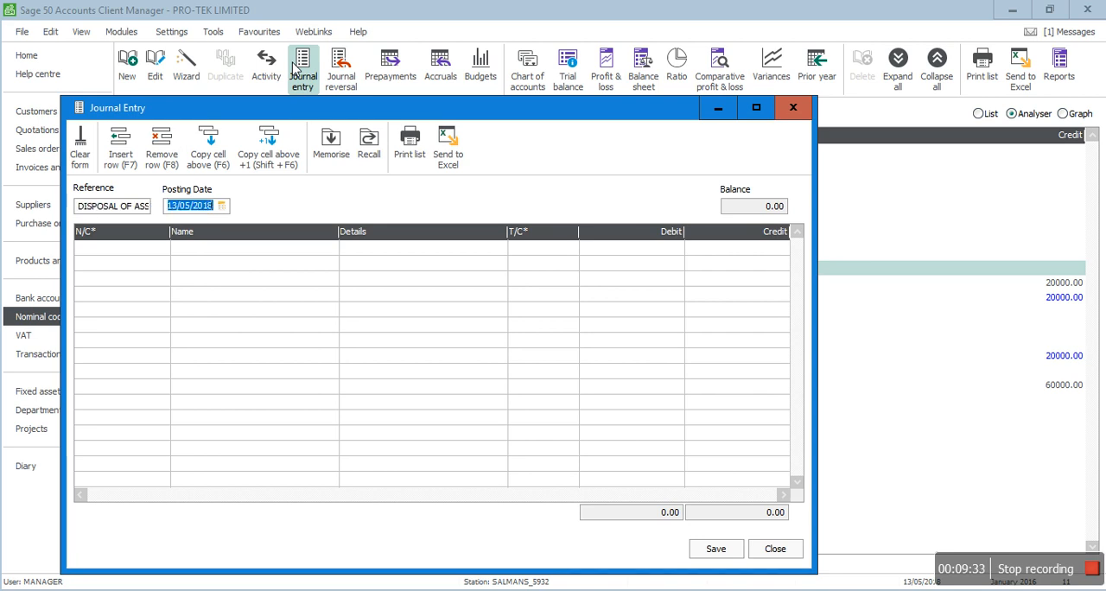
{"action": "type", "text": "18/09/2016"}
{"action": "key", "text": "Tab"}
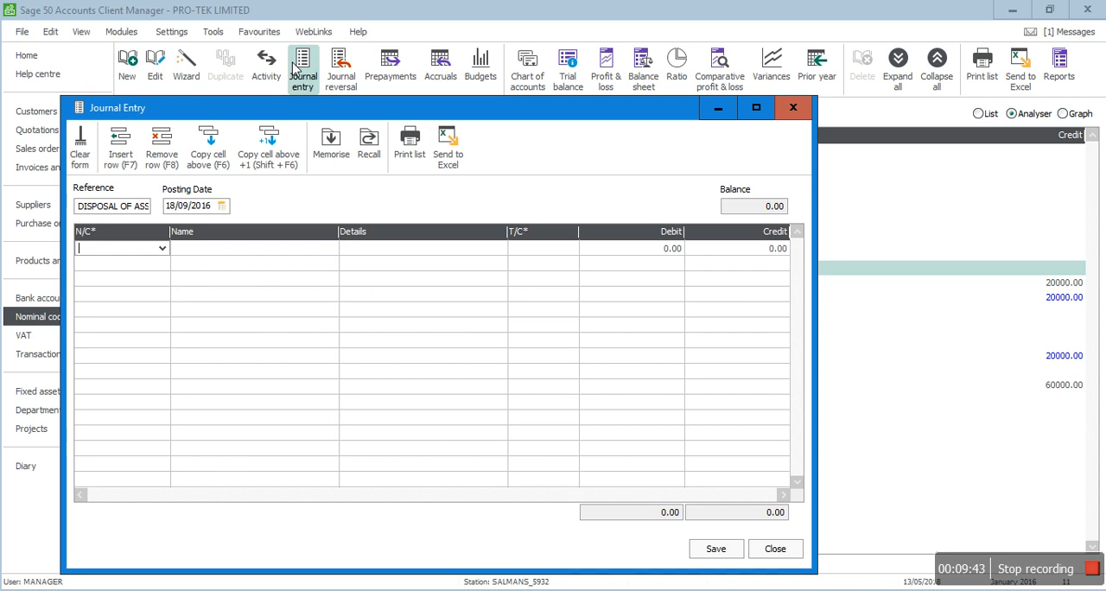
Step: Debit 0021 Plant/Machinery Depreciation with 20000 on the first journal line, reusing the reference DISPOSAL OF ASSET as its details
{"action": "type", "text": "0021"}
{"action": "key", "text": "Tab"}
{"action": "key", "text": "Tab"}
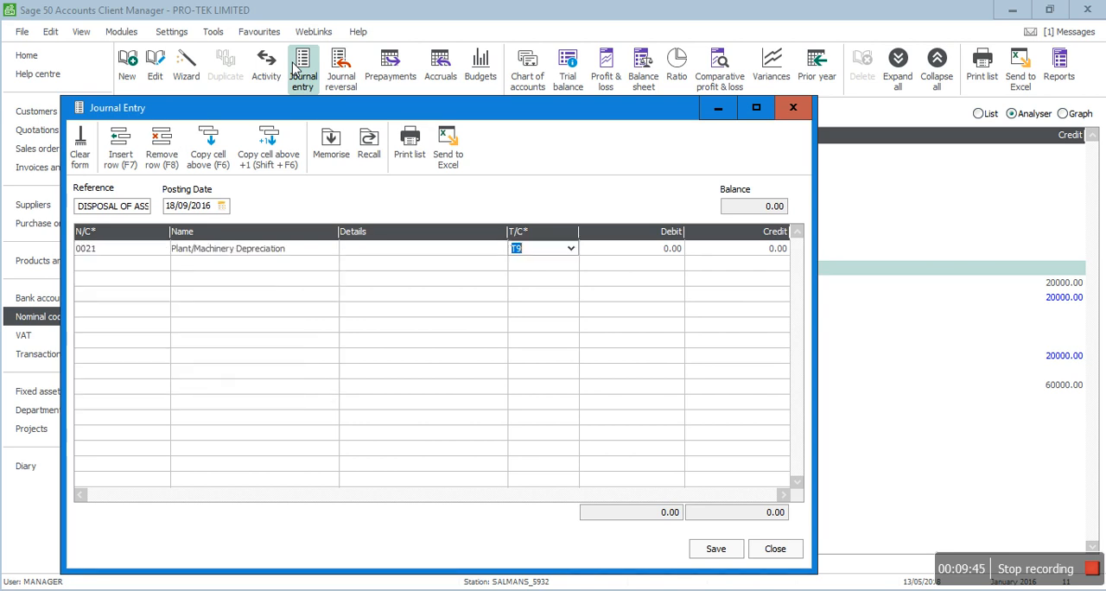
{"action": "key", "text": "shift+Tab"}
{"action": "key", "text": "ctrl+v"}
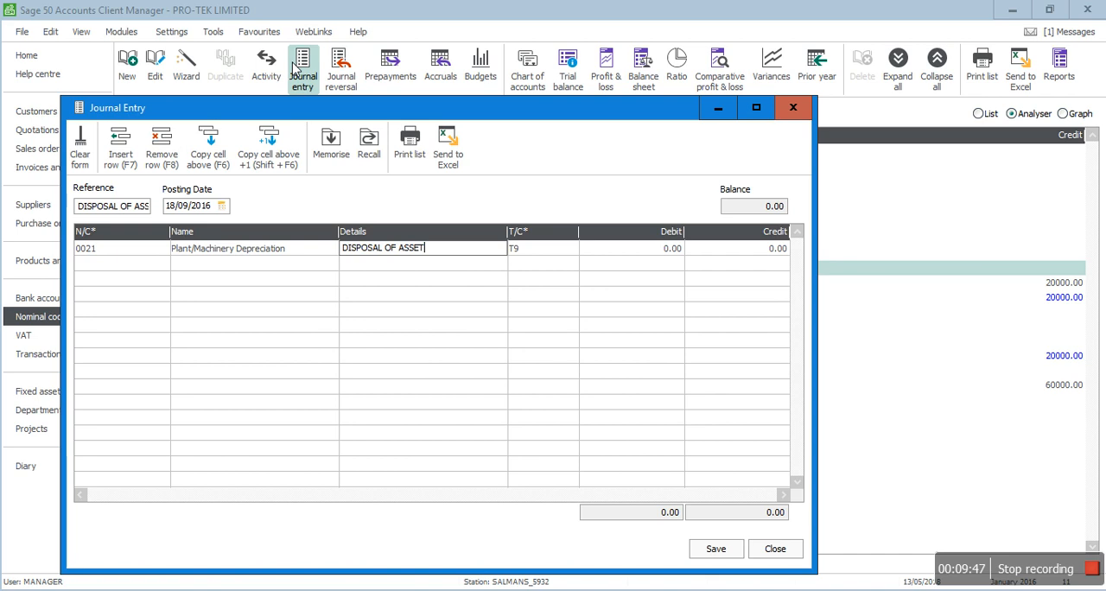
{"action": "key", "text": "Tab"}
{"action": "key", "text": "Tab"}
{"action": "type", "text": "2"}
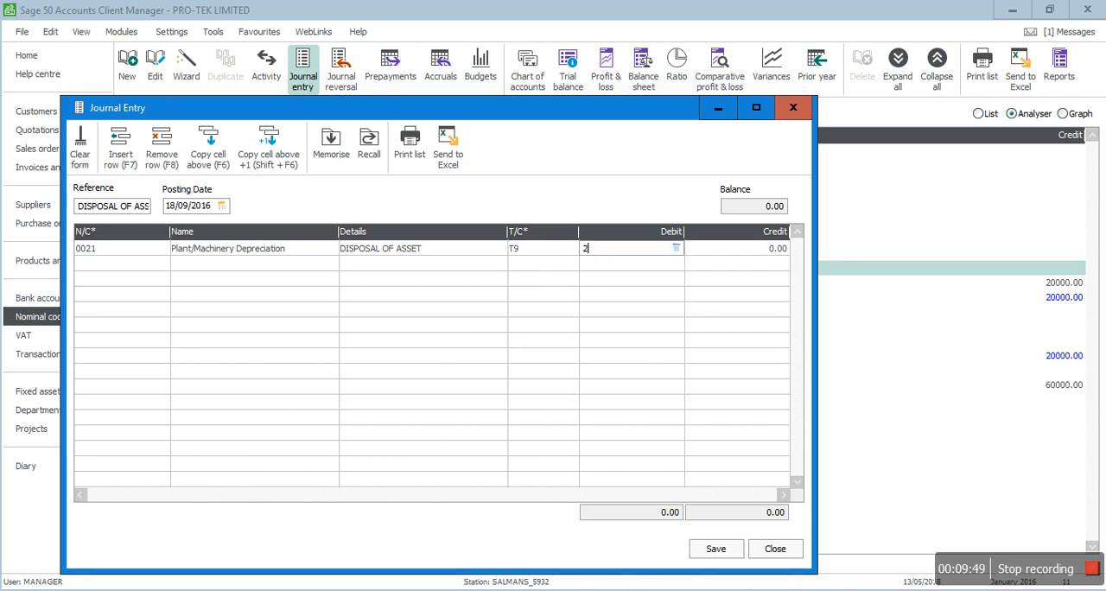
{"action": "type", "text": "0000"}
{"action": "key", "text": "Tab"}
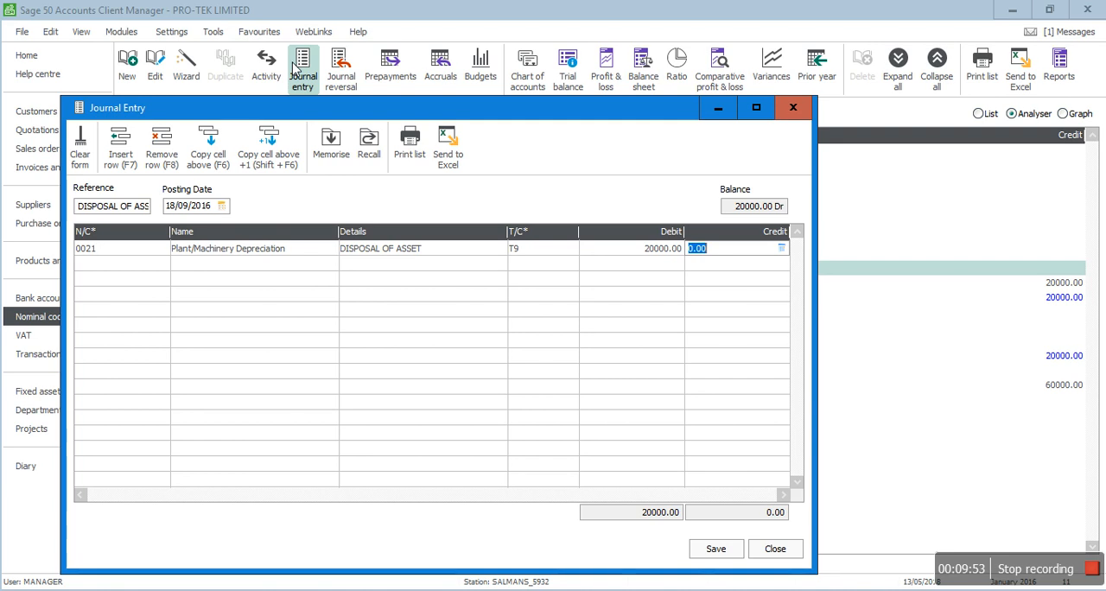
{"action": "key", "text": "Tab"}
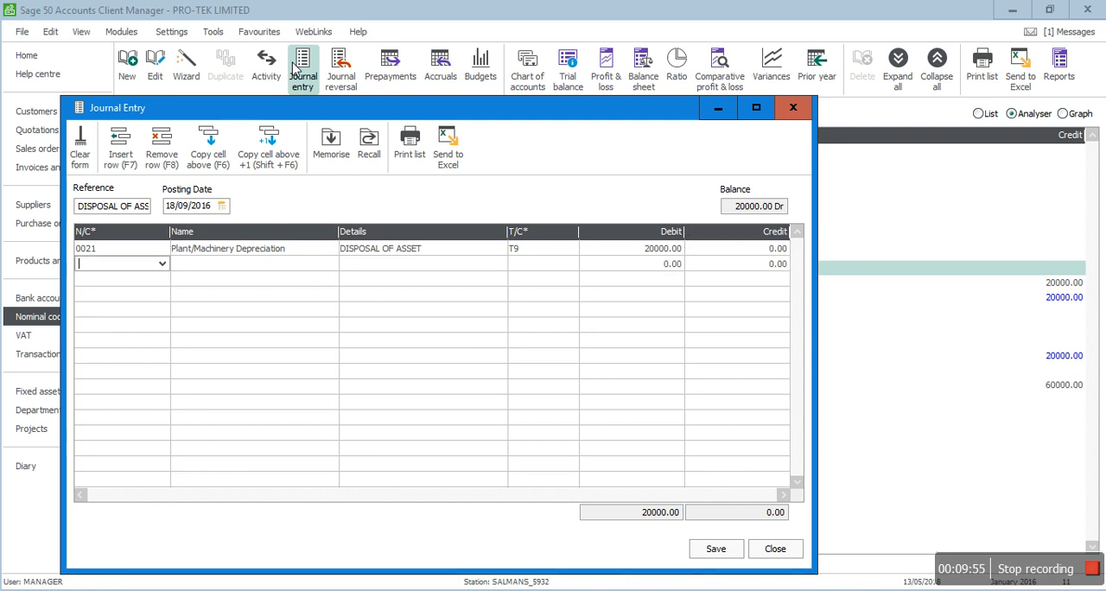
Step: Credit 4200 Sales of Assets with 20000, copy the details from the line above, and save and close the journal
{"action": "type", "text": "4200"}
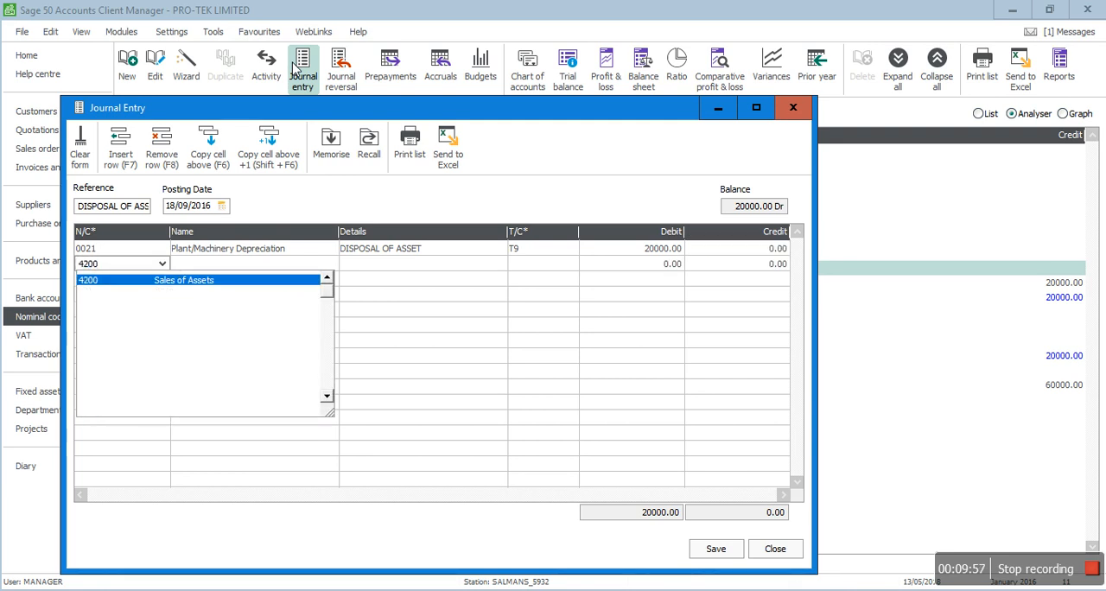
{"action": "key", "text": "Tab"}
{"action": "key", "text": "F6"}
{"action": "key", "text": "Tab"}
{"action": "key", "text": "Tab"}
{"action": "key", "text": "Tab"}
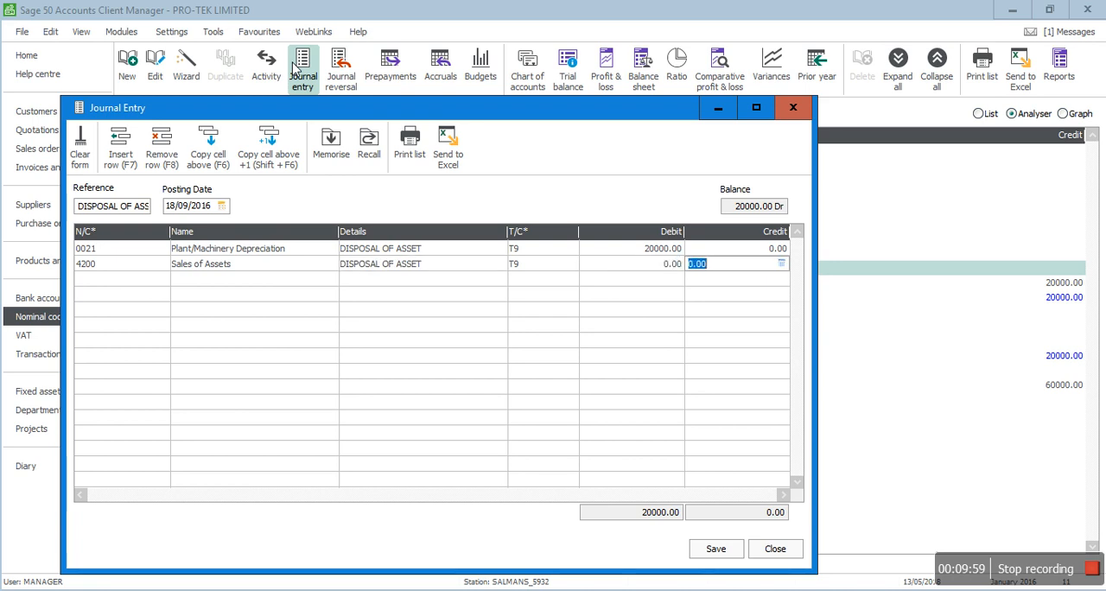
{"action": "type", "text": "20000"}
{"action": "key", "text": "Tab"}
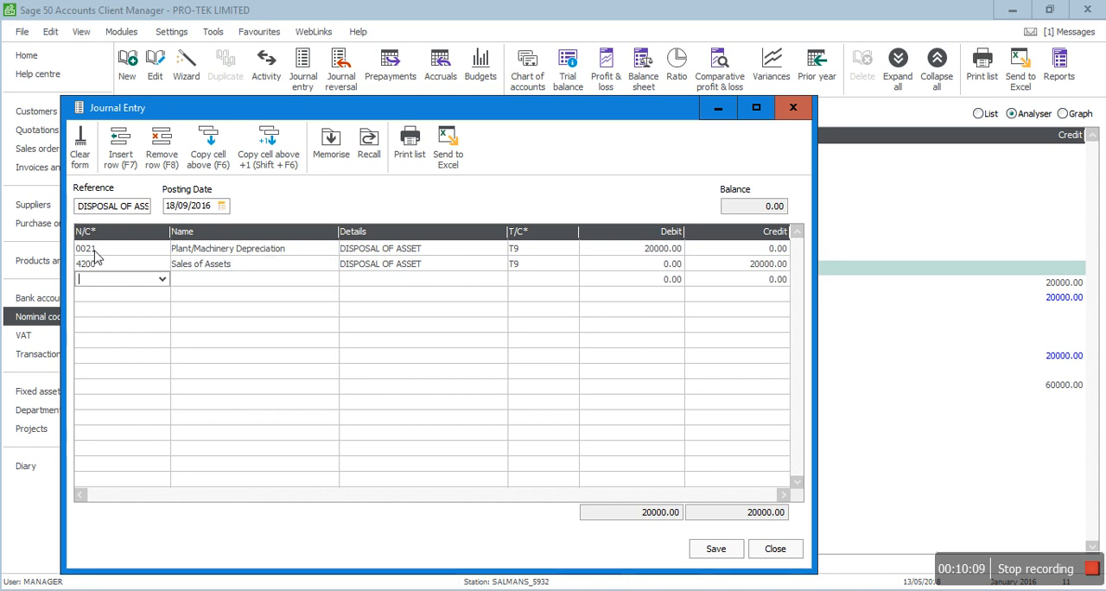
{"action": "left_click", "coordinate": [715, 550]}
{"action": "left_click", "coordinate": [775, 550]}
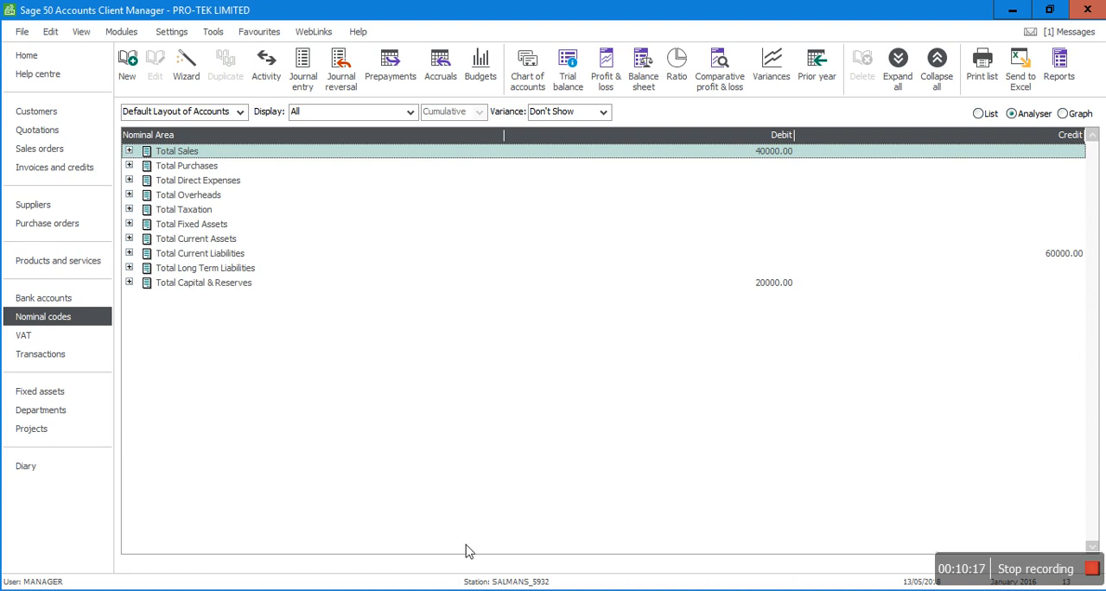
Step: Read the disposal proceeds entry in Adobe Acrobat Reader, then start a bank receipt in Sage for account 1200 dated 18/09/2016
{"action": "left_click", "coordinate": [484, 590]}
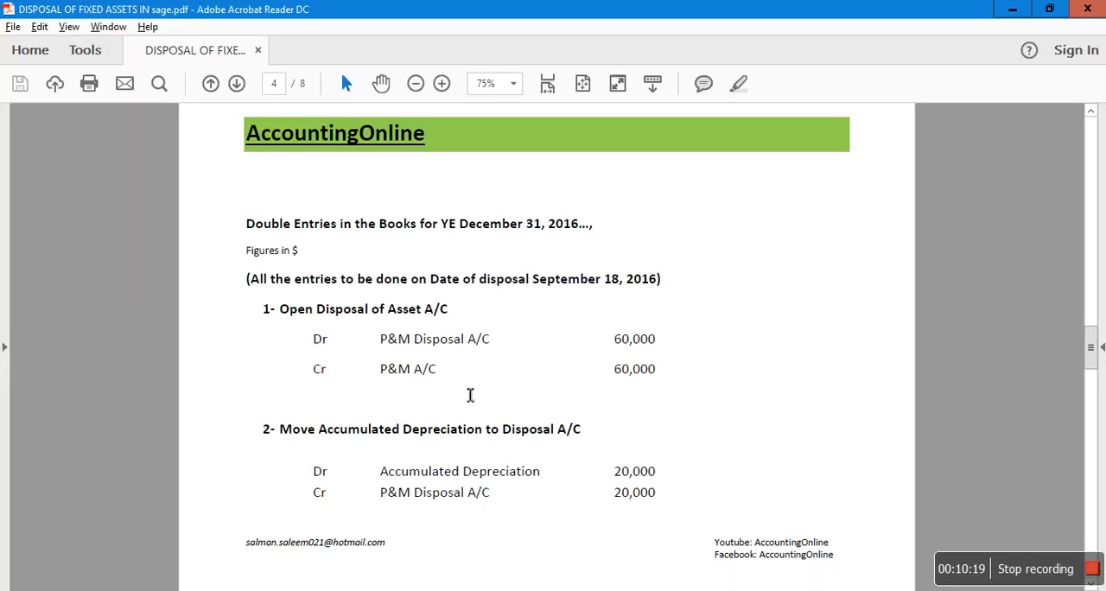
{"action": "scroll", "coordinate": [469, 396], "scroll_direction": "down", "scroll_amount": 5}
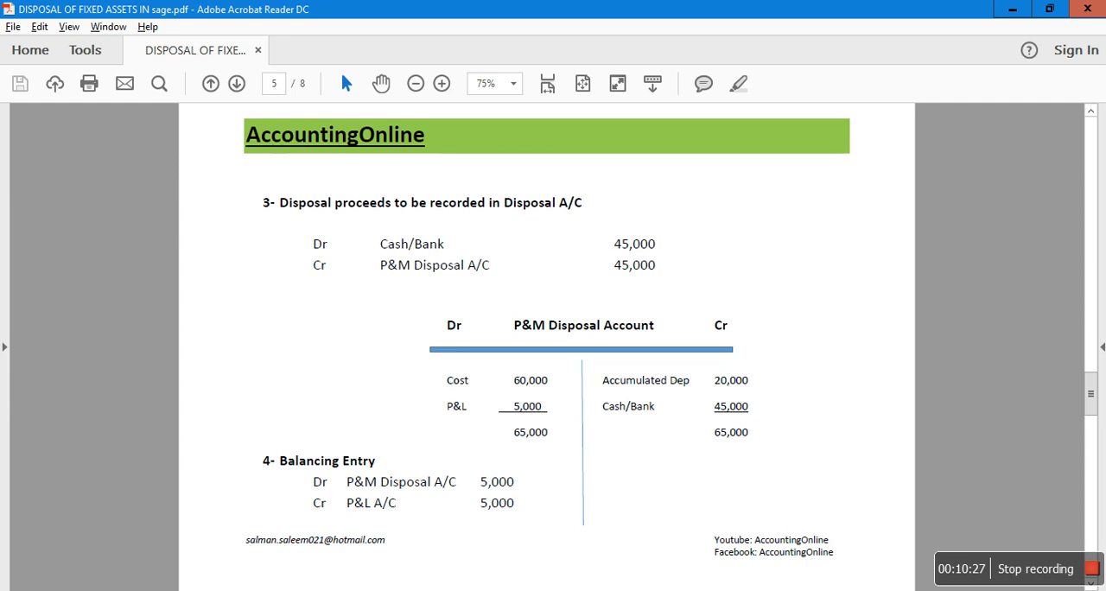
{"action": "mouse_move", "coordinate": [458, 590]}
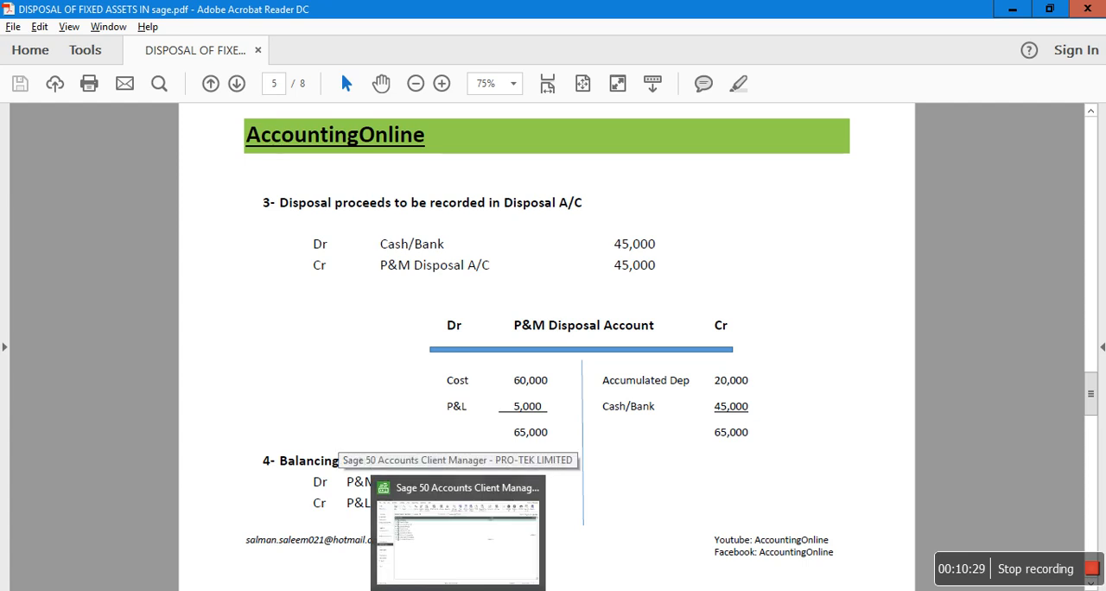
{"action": "left_click", "coordinate": [458, 536]}
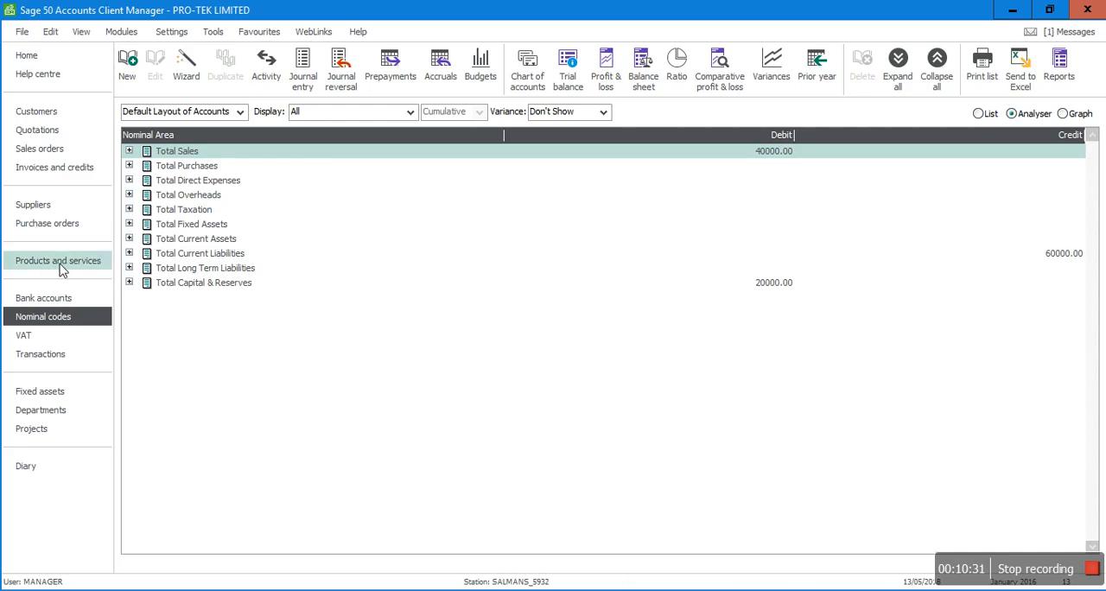
{"action": "left_click", "coordinate": [39, 299]}
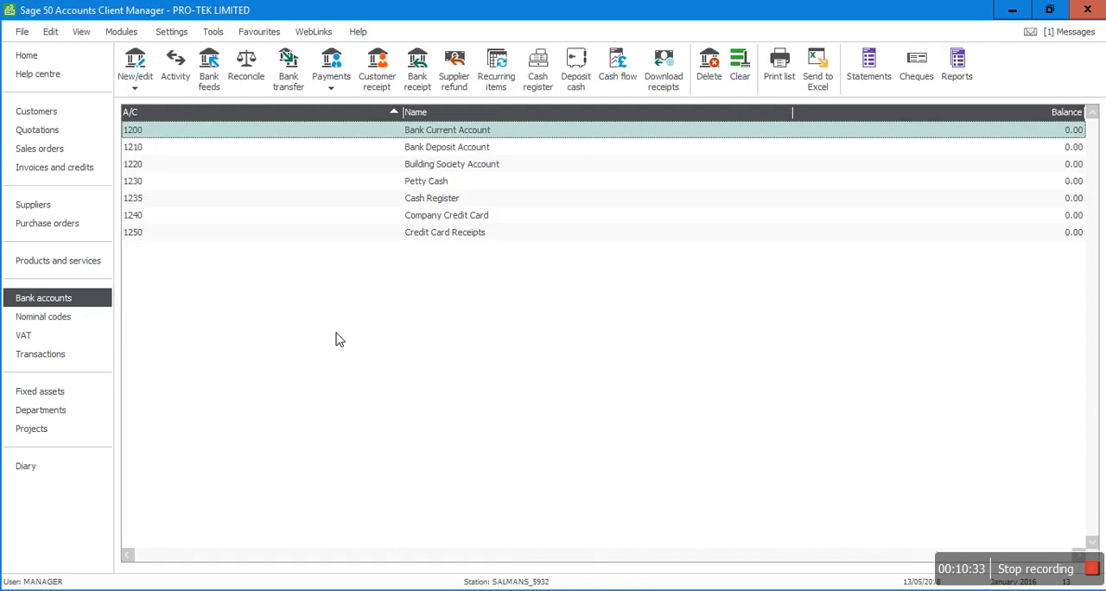
{"action": "left_click", "coordinate": [423, 78]}
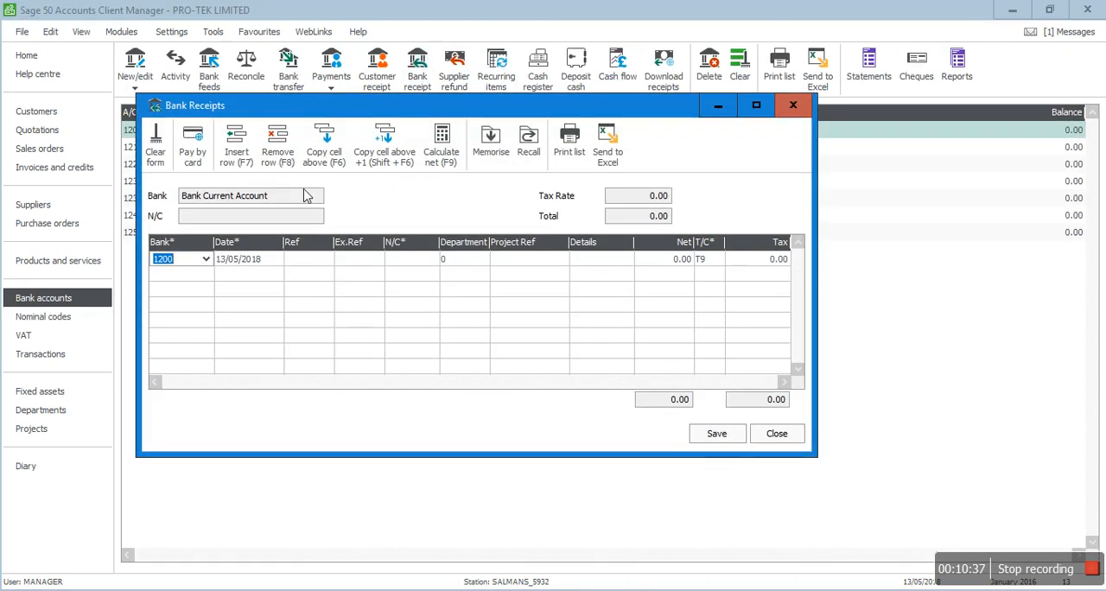
{"action": "type", "text": "18/09/201"}
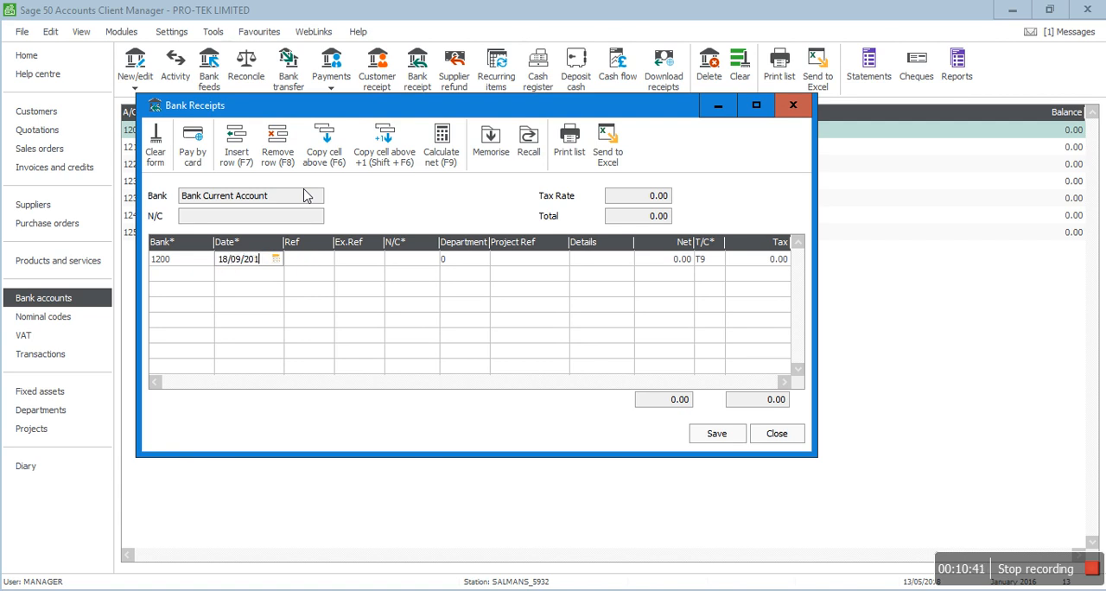
{"action": "key", "text": "Tab"}
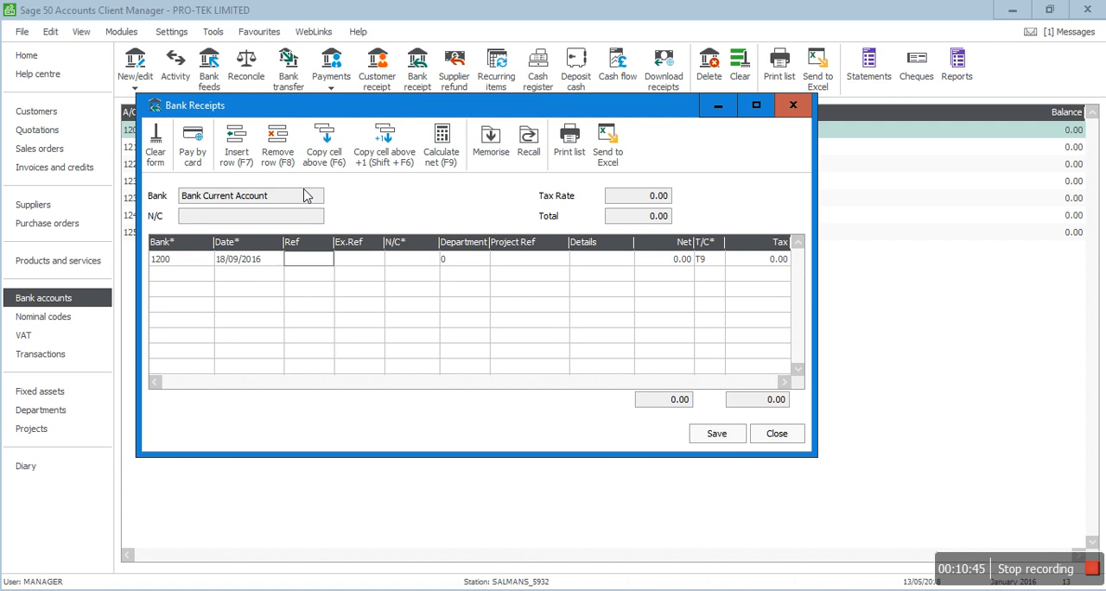
Step: Give the bank receipt the reference DISPOSAL PROCEEDS and the nominal code 4200 Sales of Assets
{"action": "type", "text": "DISPOS"}
{"action": "type", "text": "AL PRO"}
{"action": "type", "text": "CEEDA"}
{"action": "key", "text": "BackSpace"}
{"action": "key", "text": "Tab"}
{"action": "key", "text": "Tab"}
{"action": "type", "text": "74300"}
{"action": "key", "text": "BackSpace"}
{"action": "key", "text": "BackSpace"}
{"action": "key", "text": "BackSpace"}
{"action": "key", "text": "BackSpace"}
{"action": "key", "text": "BackSpace"}
{"action": "type", "text": "4200"}
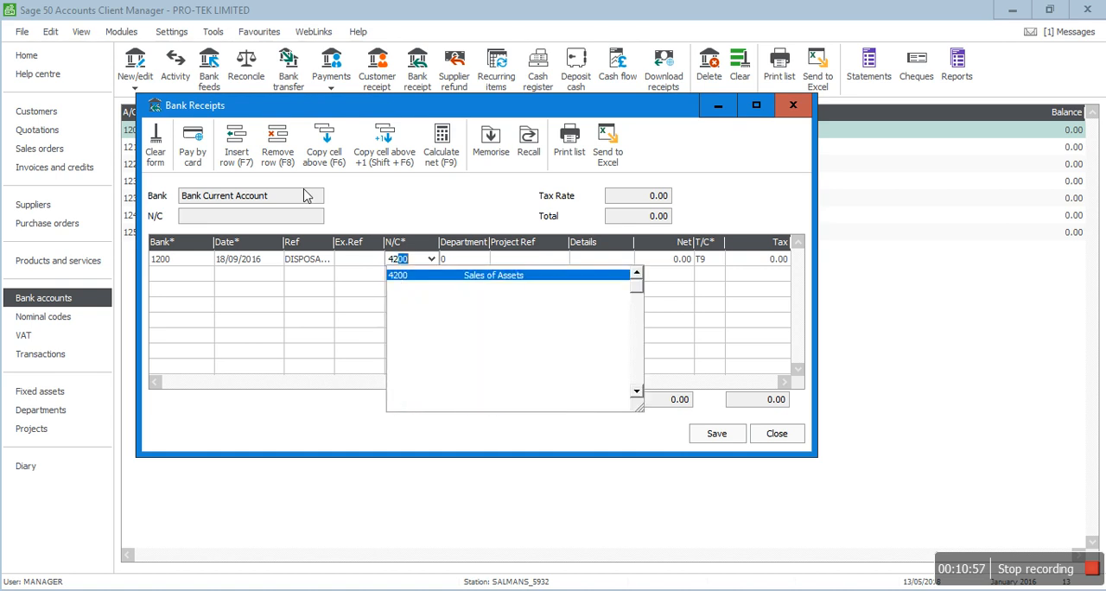
{"action": "key", "text": "Tab"}
{"action": "key", "text": "Tab"}
{"action": "key", "text": "Tab"}
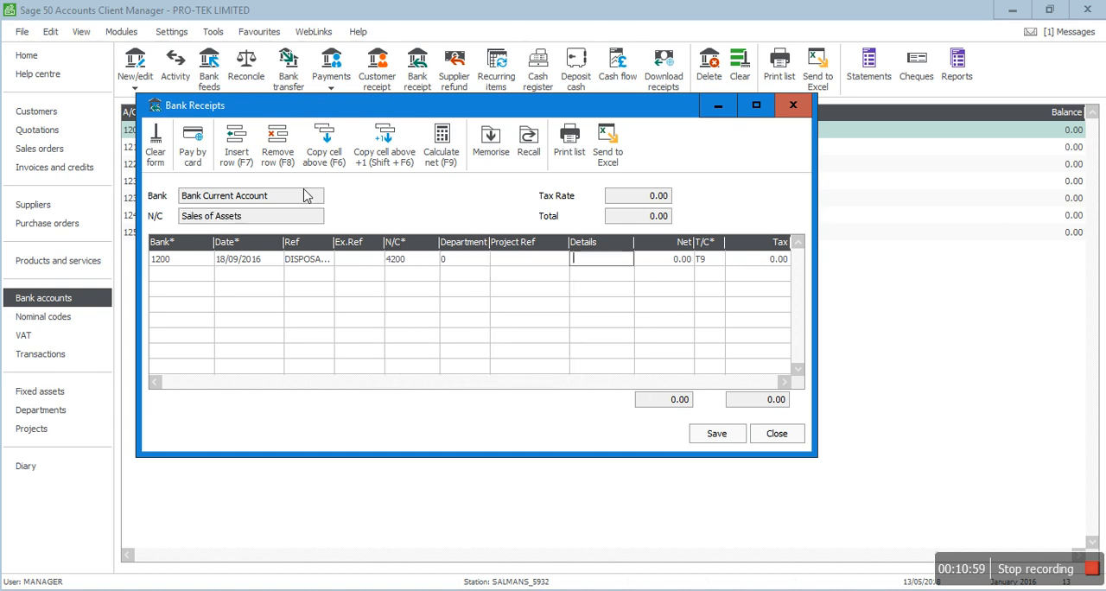
Step: Copy the receipt's reference DISPOSAL PROCEEDS into its details
{"action": "key", "text": "shift+Tab"}
{"action": "key", "text": "shift+Tab"}
{"action": "key", "text": "shift+Tab"}
{"action": "key", "text": "shift+Tab"}
{"action": "key", "text": "shift+Tab"}
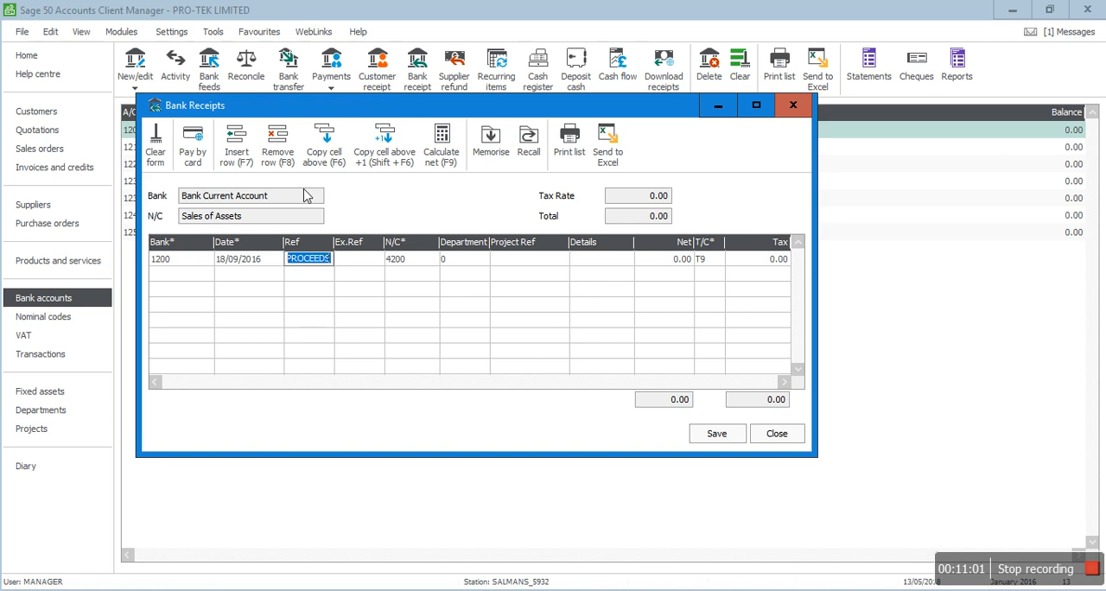
{"action": "key", "text": "Tab"}
{"action": "key", "text": "Tab"}
{"action": "key", "text": "Tab"}
{"action": "key", "text": "Tab"}
{"action": "key", "text": "Tab"}
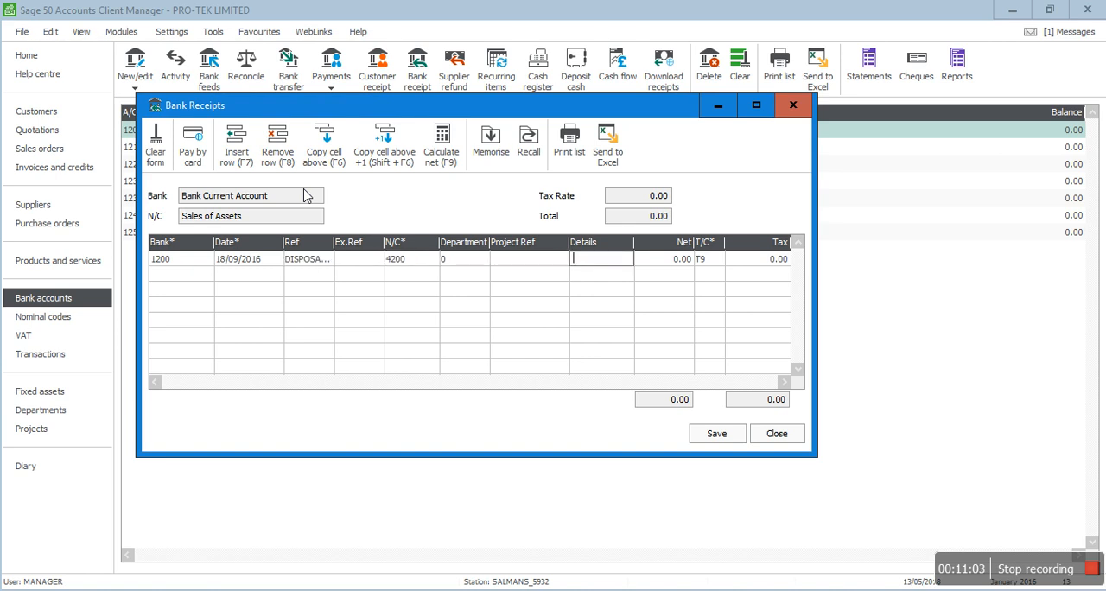
{"action": "type", "text": "DISPOSAL PROCEEDS"}
{"action": "key", "text": "Tab"}
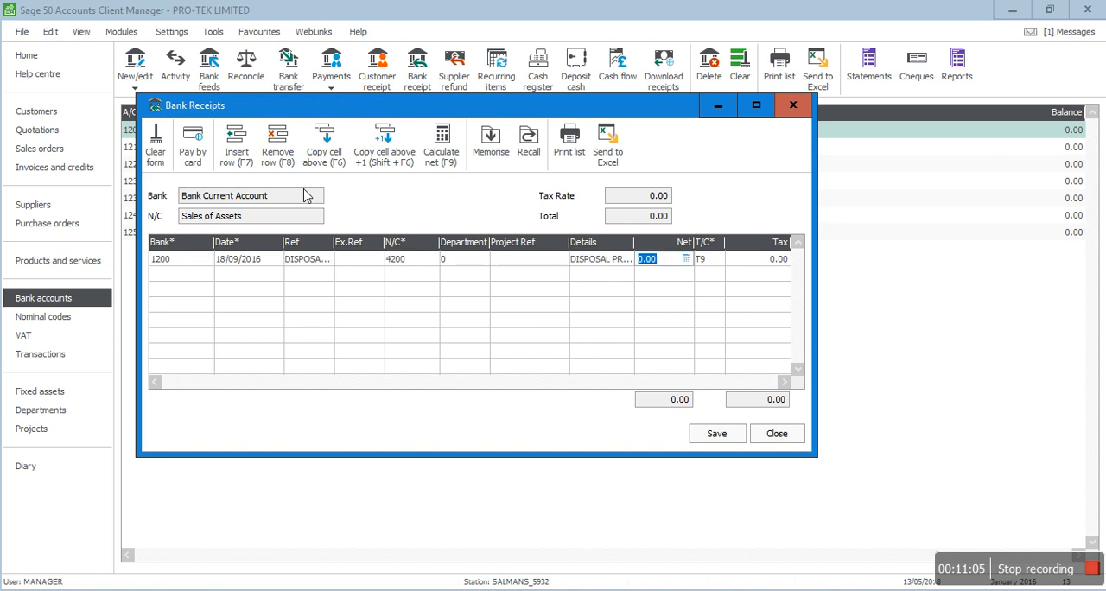
Step: Set the receipt's net amount to 45000 with tax code T9, and save and close the bank receipt
{"action": "type", "text": "45000"}
{"action": "key", "text": "Tab"}
{"action": "key", "text": "Tab"}
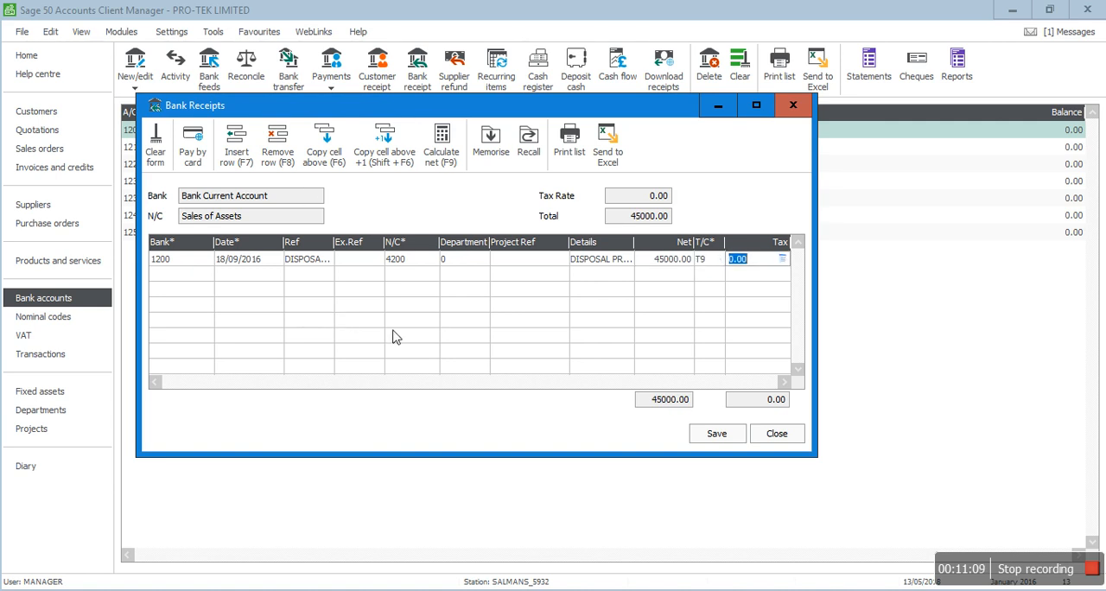
{"action": "left_click", "coordinate": [714, 435]}
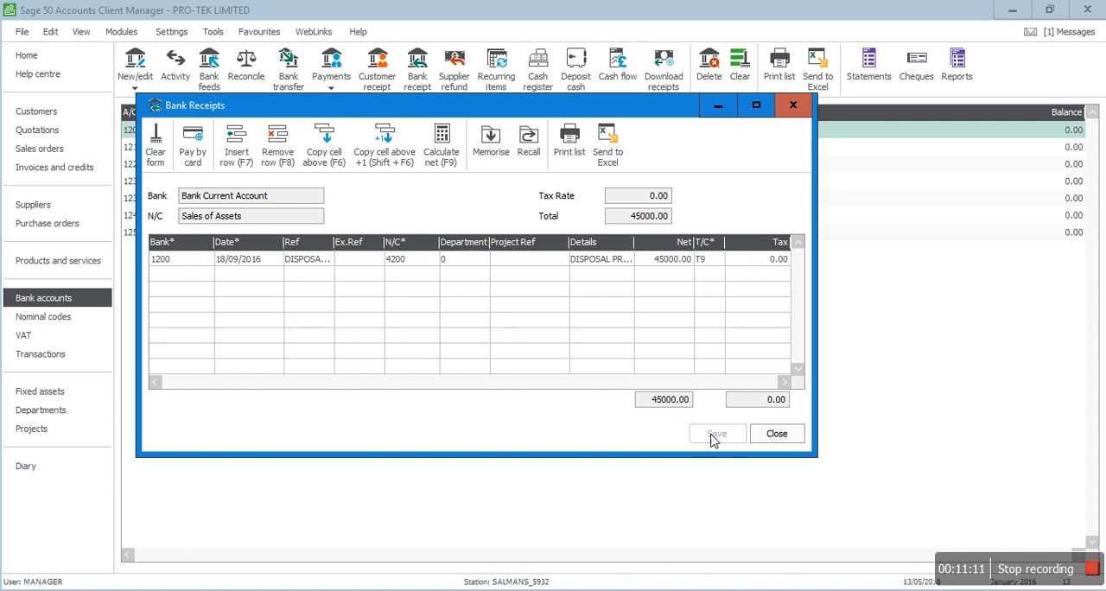
{"action": "left_click", "coordinate": [777, 434]}
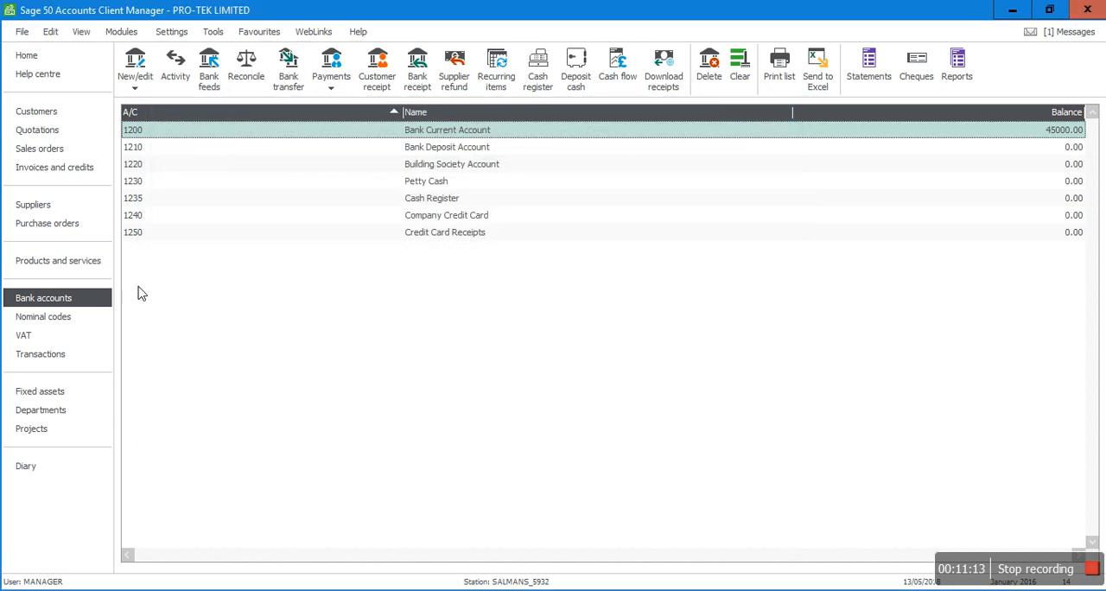
Step: Check the 4200 Sales of Assets balance under Total Sales against the P&M Disposal Account in Adobe Acrobat Reader, and return to Sage
{"action": "left_click", "coordinate": [38, 320]}
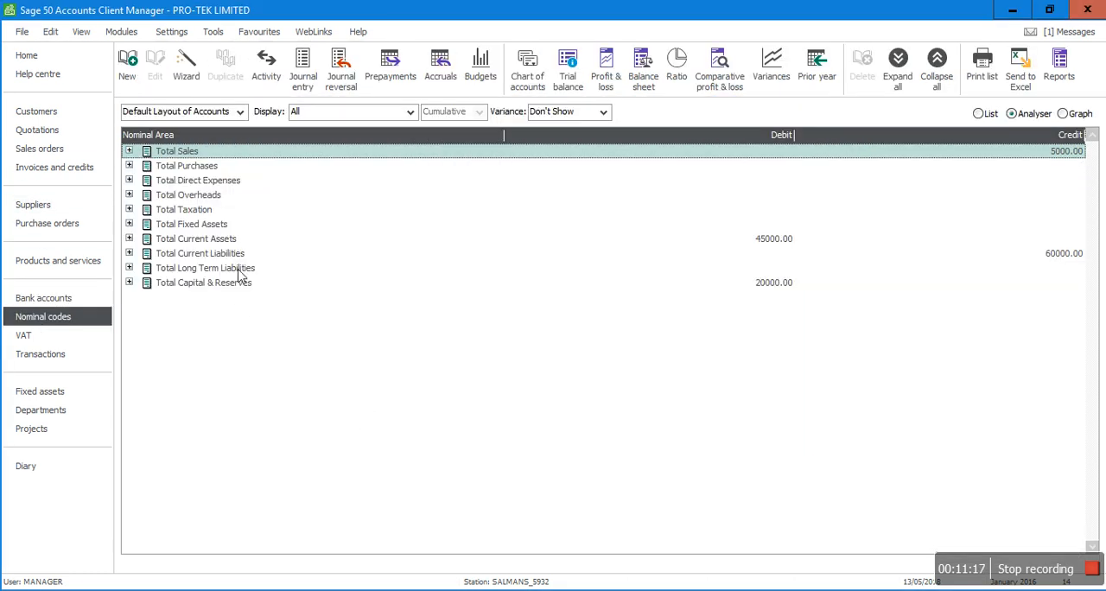
{"action": "left_click", "coordinate": [129, 152]}
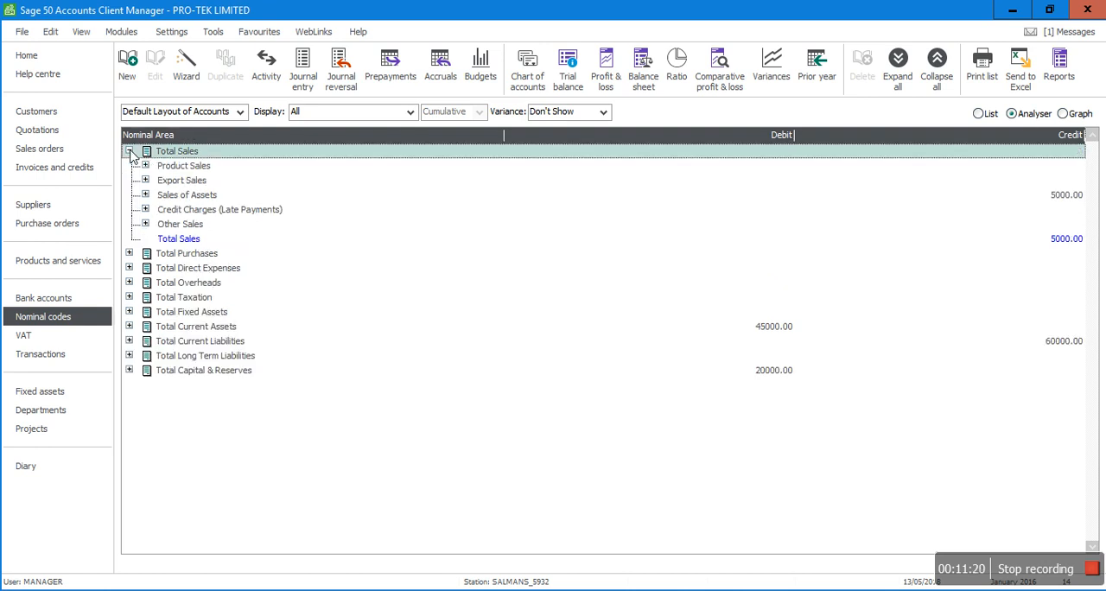
{"action": "left_click", "coordinate": [146, 194]}
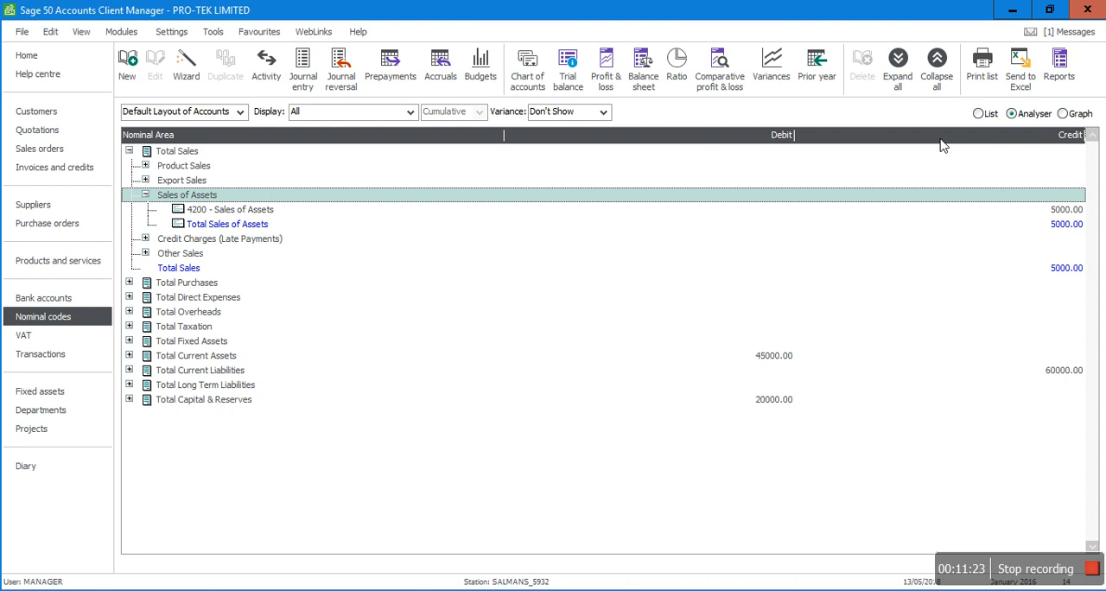
{"action": "left_click", "coordinate": [1058, 210]}
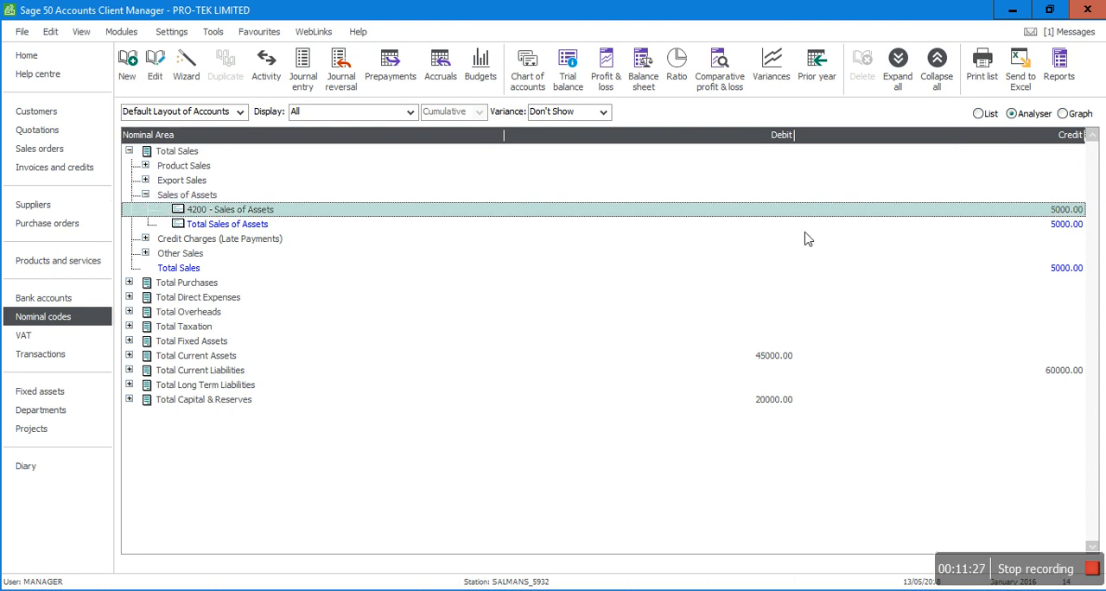
{"action": "left_click", "coordinate": [451, 590]}
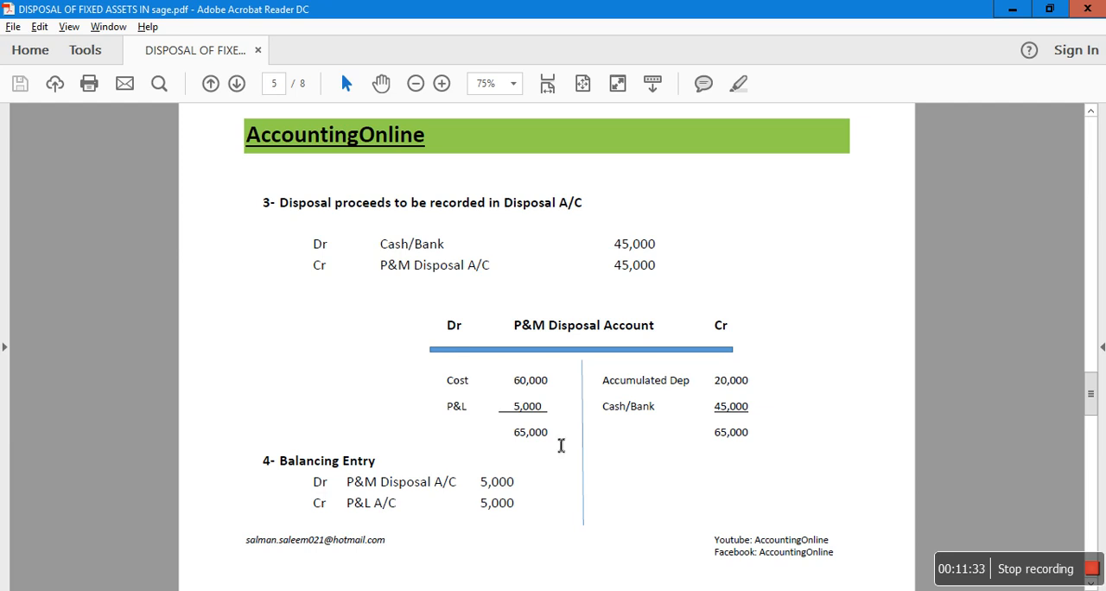
{"action": "left_click", "coordinate": [479, 590]}
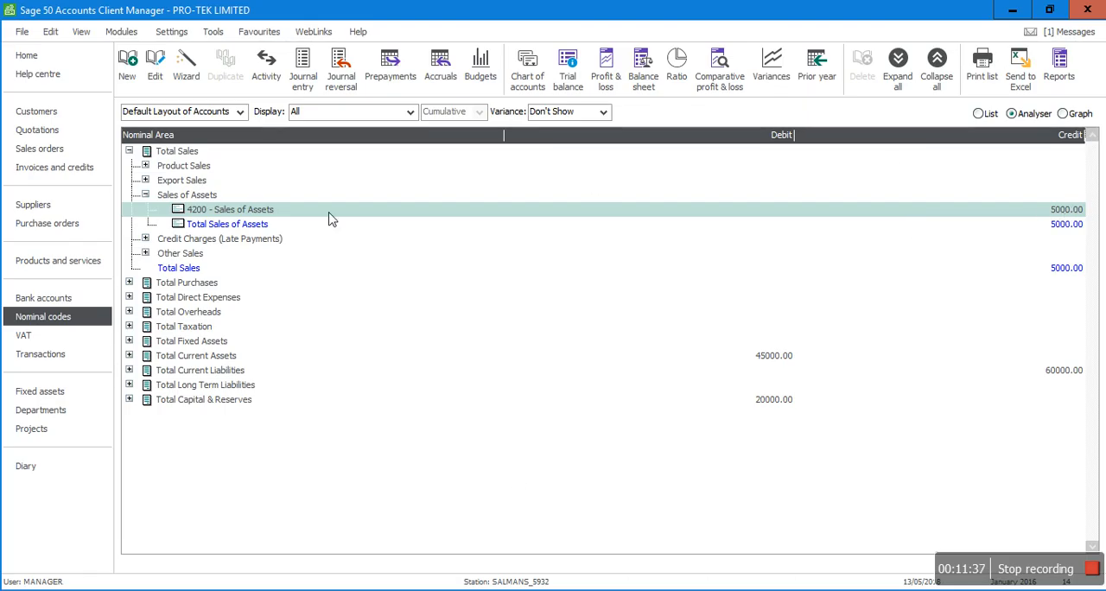
Step: Review the transaction activity of 4200 Sales of Assets in a maximized record, comparing it with the disposal account in Adobe Acrobat Reader
{"action": "double_click", "coordinate": [248, 214]}
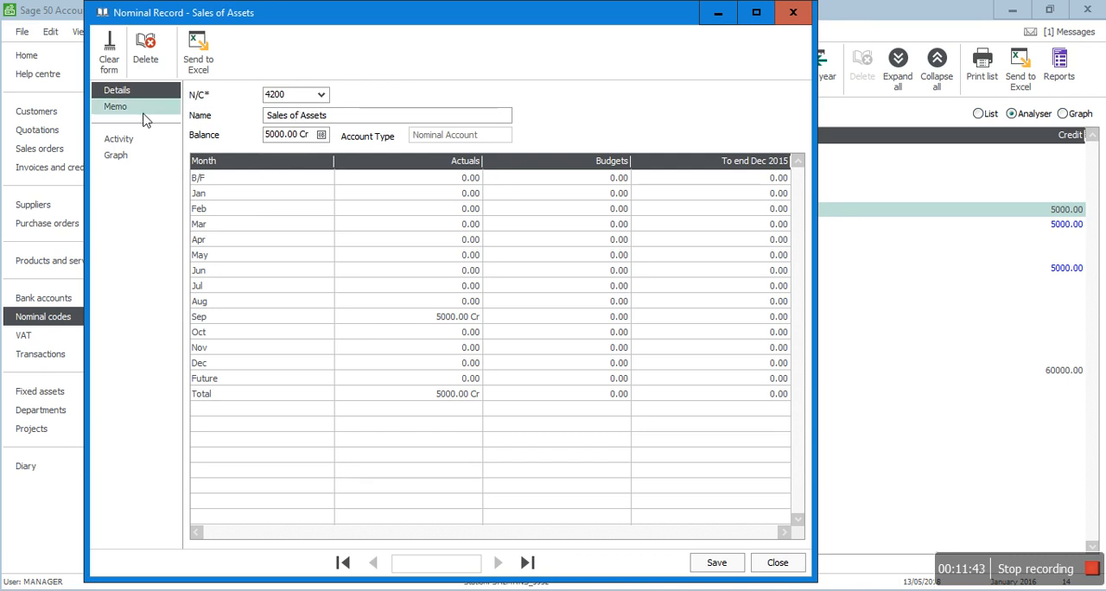
{"action": "left_click", "coordinate": [124, 141]}
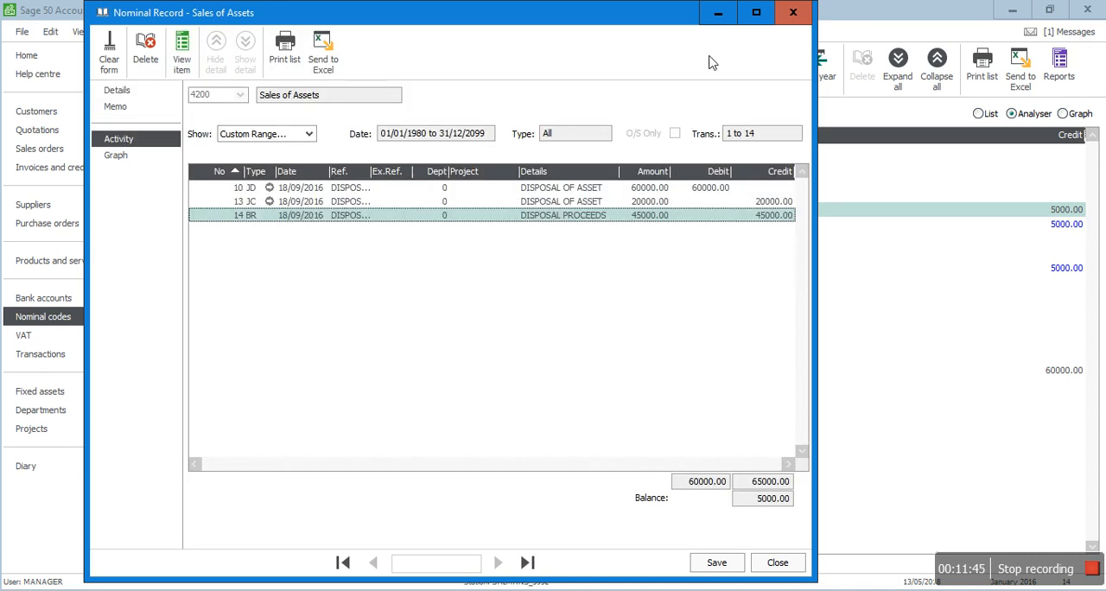
{"action": "left_click", "coordinate": [756, 12]}
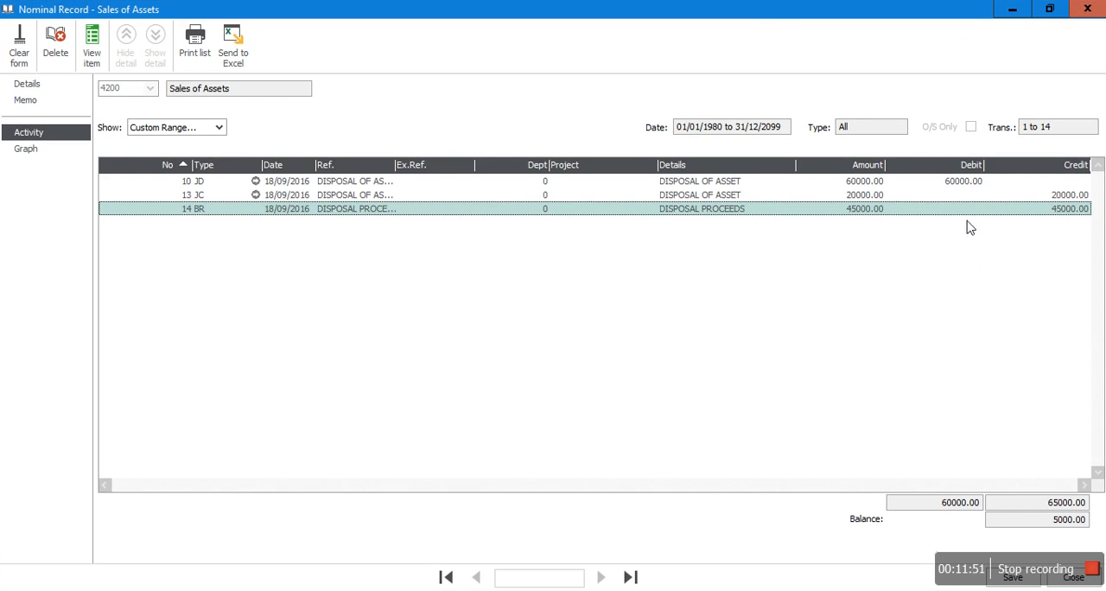
{"action": "left_click", "coordinate": [962, 183]}
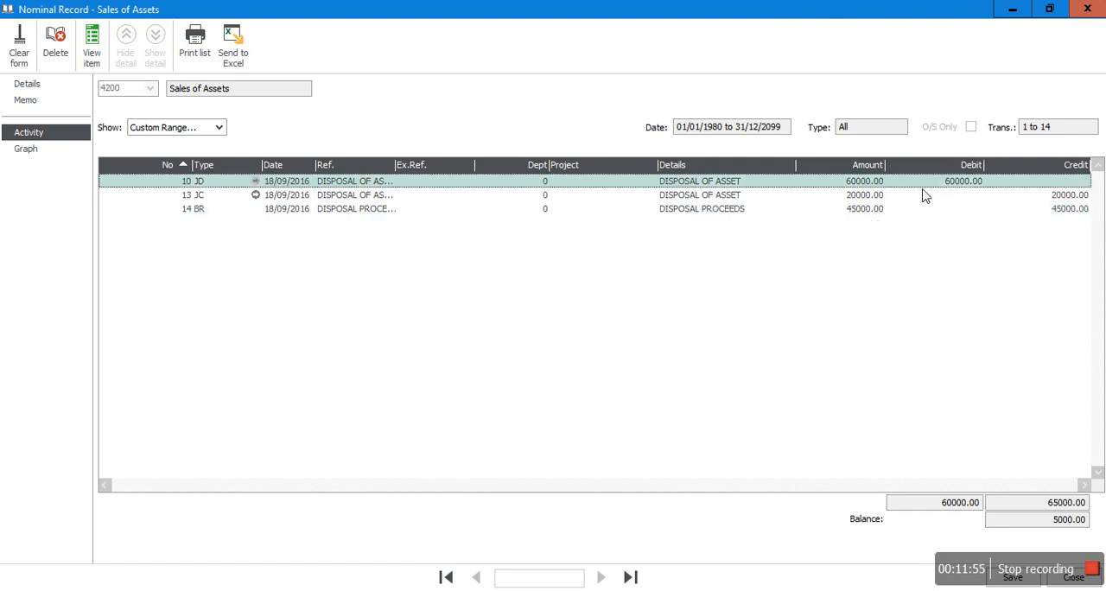
{"action": "left_click", "coordinate": [1067, 199]}
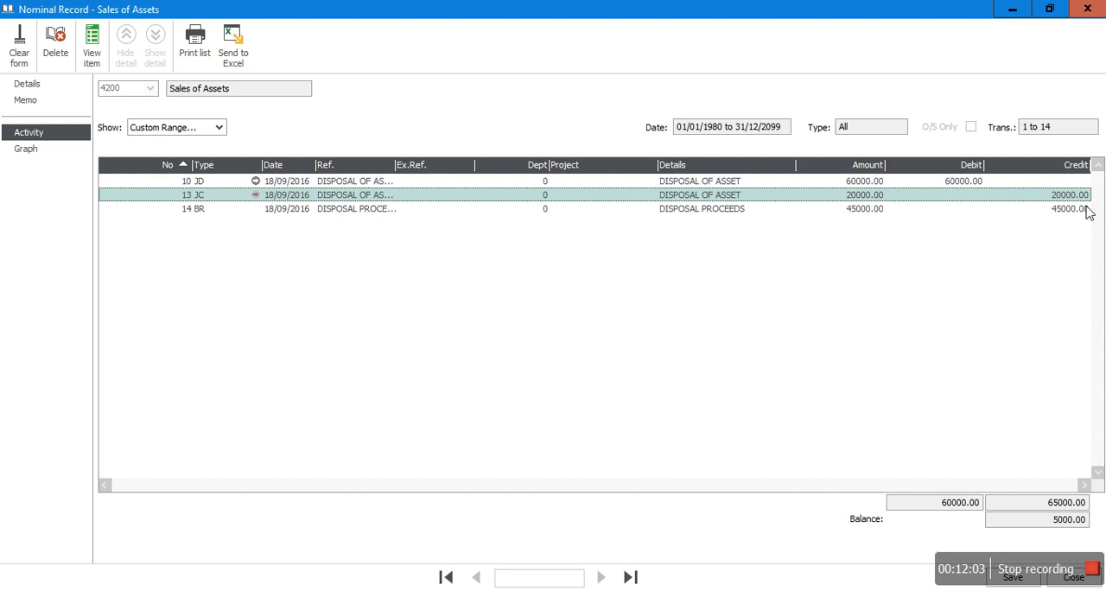
{"action": "key", "text": "alt+Tab"}
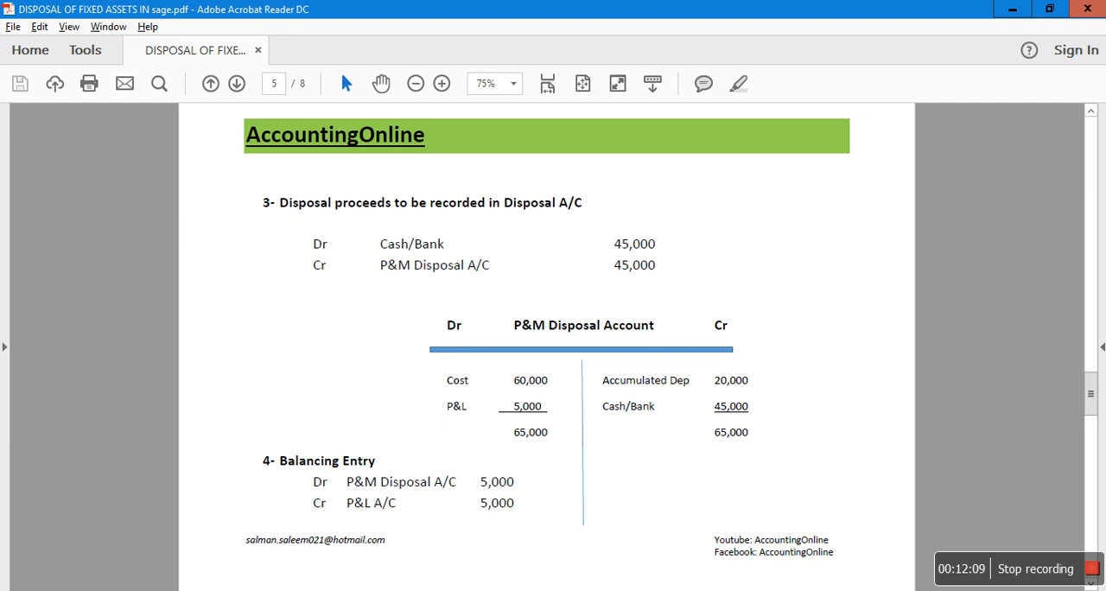
{"action": "left_click", "coordinate": [457, 590]}
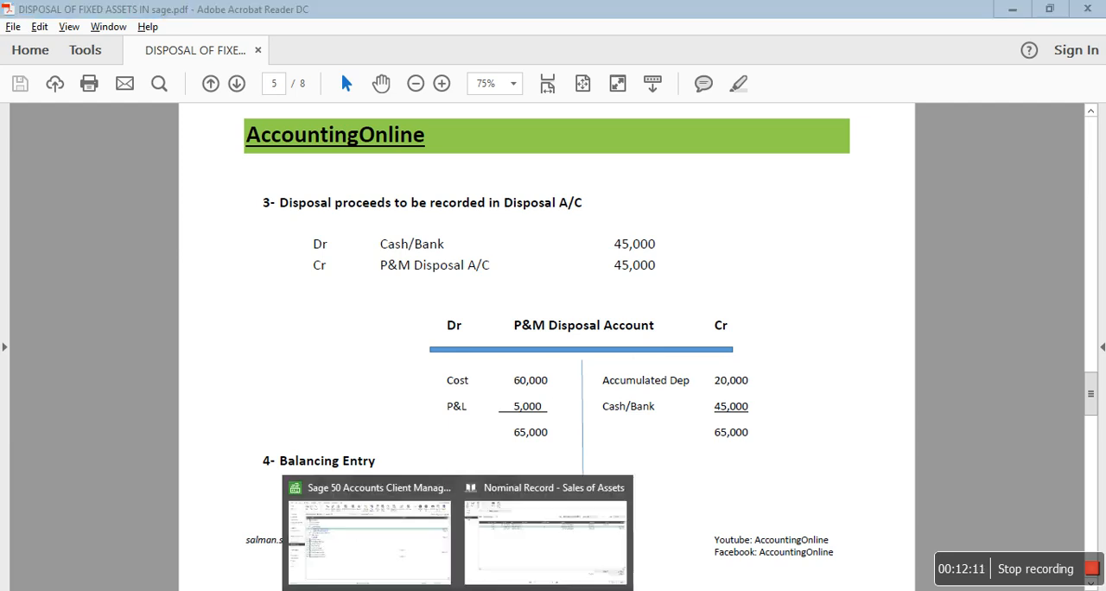
{"action": "left_click", "coordinate": [533, 536]}
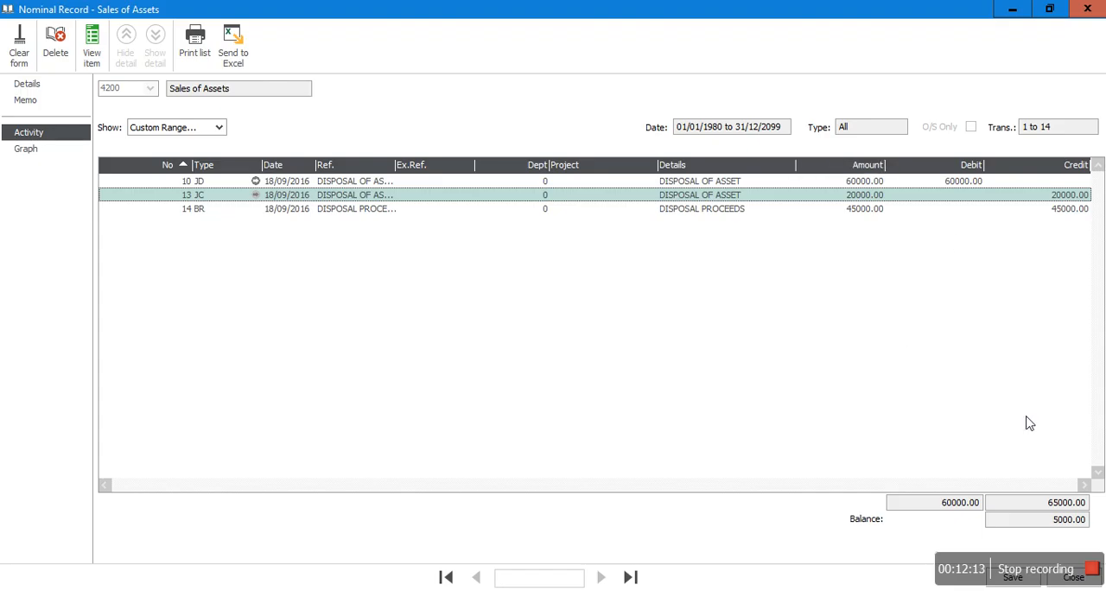